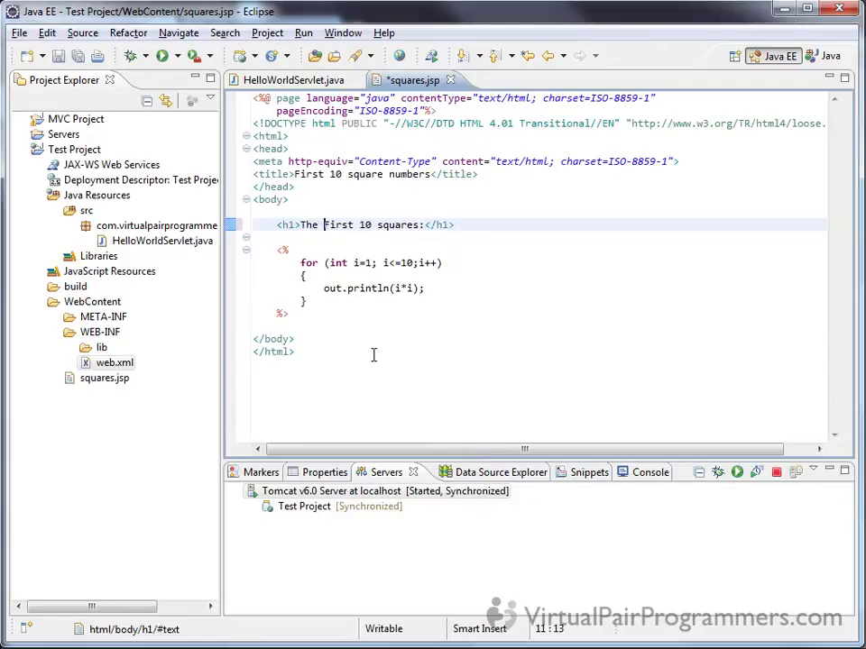
Finish editing the h1 heading that starts with "The" in squares.jsp and save the file.
{"action": "key", "text": "Right"}
{"action": "type", "text": "are"}
{"action": "key", "text": "ctrl+s"}
Switch to the browser and reload the squares.jsp page several times to check its heading.
{"action": "key", "text": "alt+Tab"}
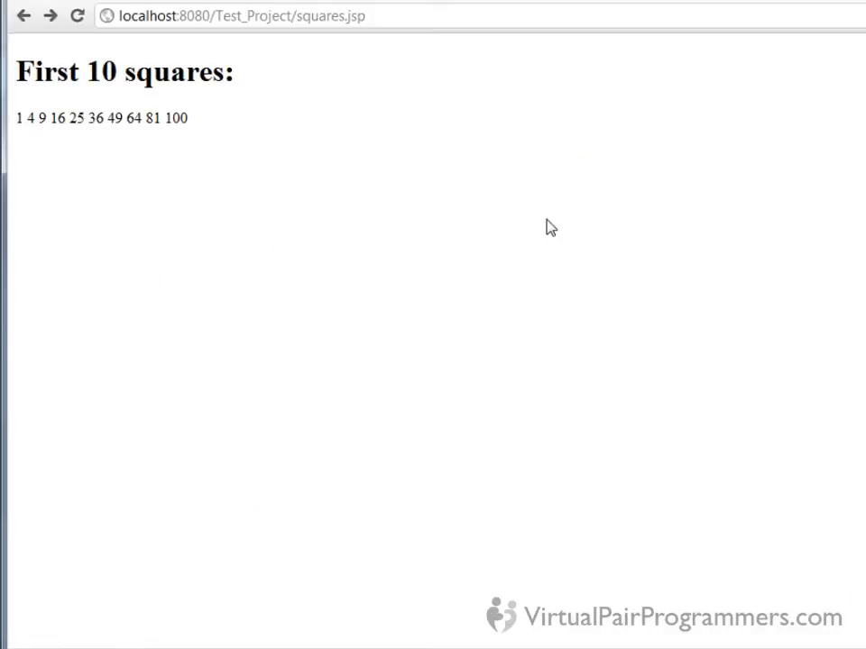
{"action": "left_click", "coordinate": [84, 13]}
{"action": "left_click", "coordinate": [82, 14]}
{"action": "left_click", "coordinate": [79, 15]}
{"action": "triple_click", "coordinate": [95, 72]}
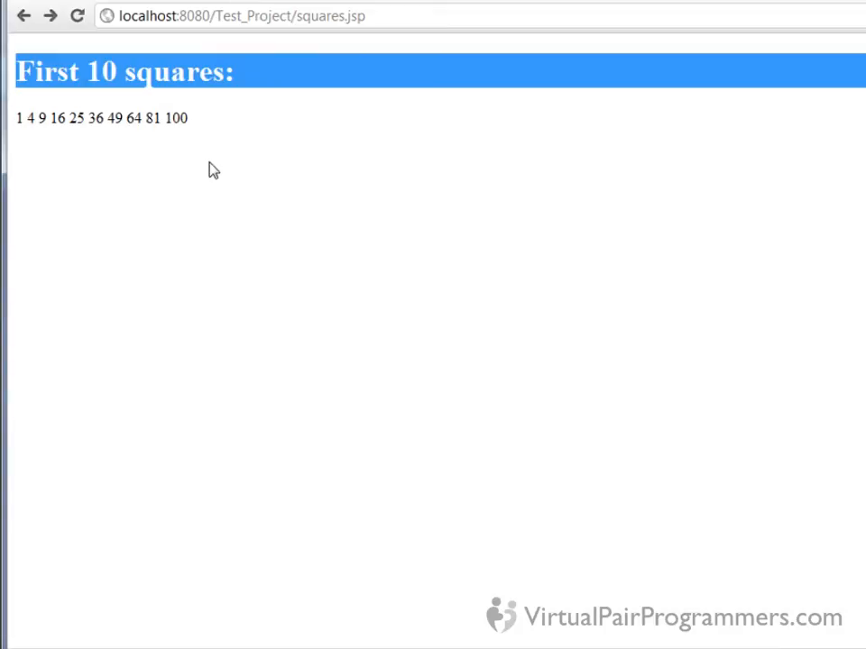
{"action": "left_click", "coordinate": [242, 167]}
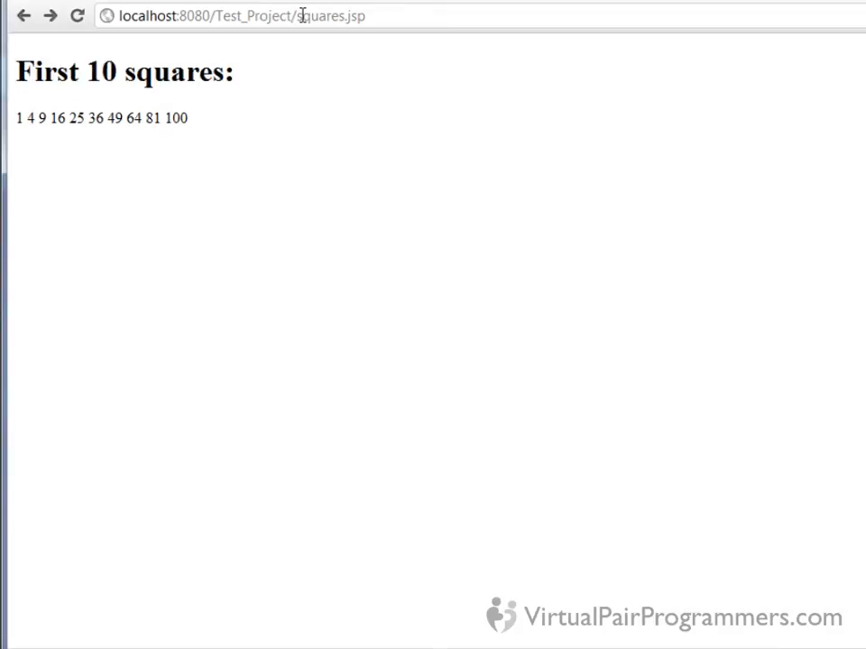
Open the Test_Project HelloWorldServlet page on localhost:8080 and reload it several times to check the date line.
{"action": "left_click_drag", "start_coordinate": [298, 16], "coordinate": [412, 24]}
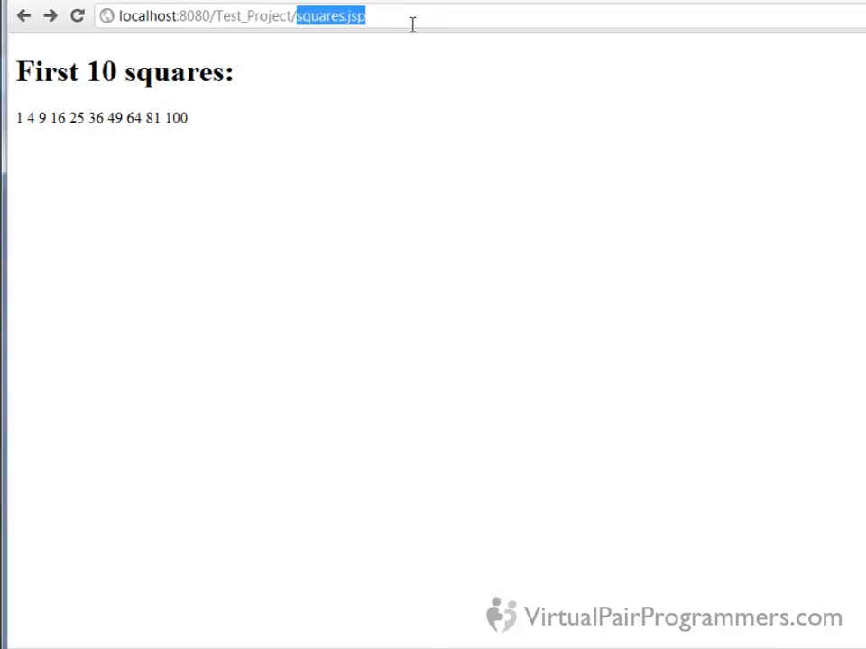
{"action": "type", "text": "Hel"}
{"action": "key", "text": "Return"}
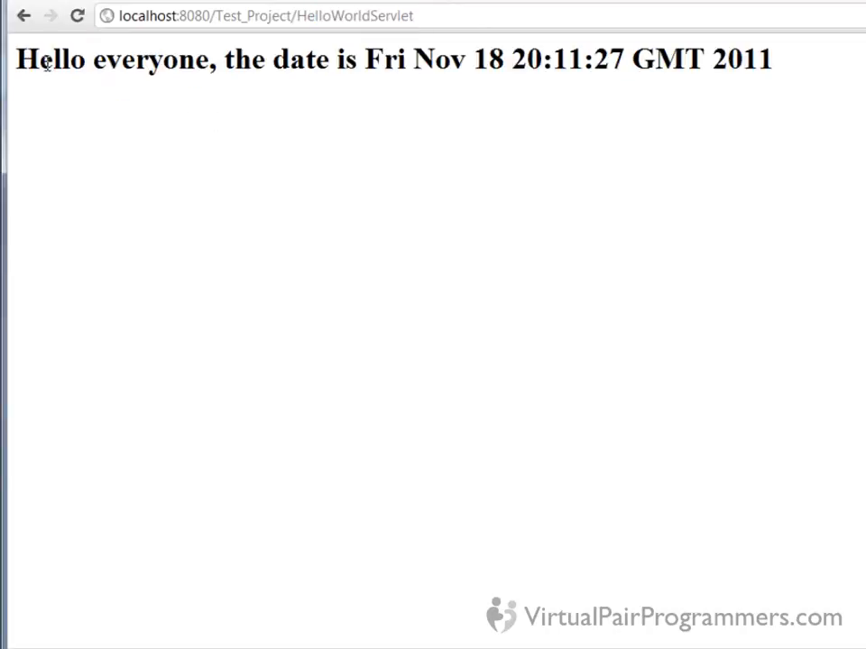
{"action": "key", "text": "F5"}
{"action": "key", "text": "F5"}
{"action": "key", "text": "F5"}
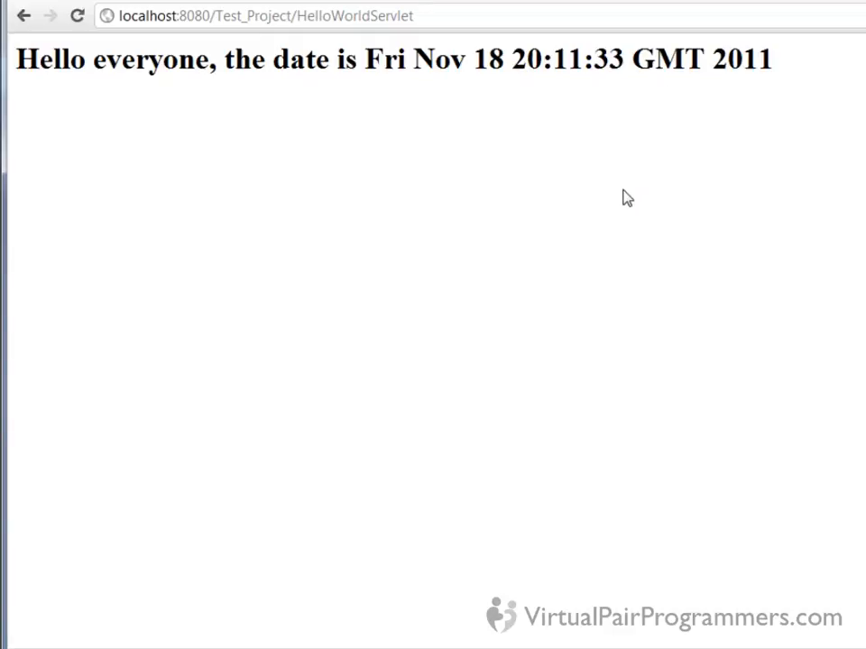
Switch to Eclipse, replace "everyone" with "world" in the println greeting of HelloWorldServlet.java, and save the file.
{"action": "key", "text": "alt+Tab"}
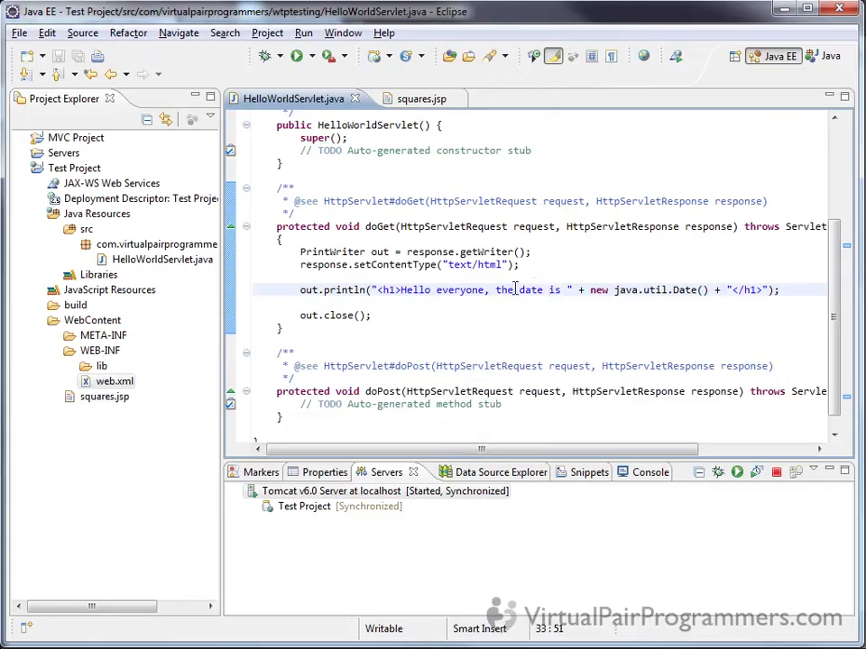
{"action": "double_click", "coordinate": [449, 289]}
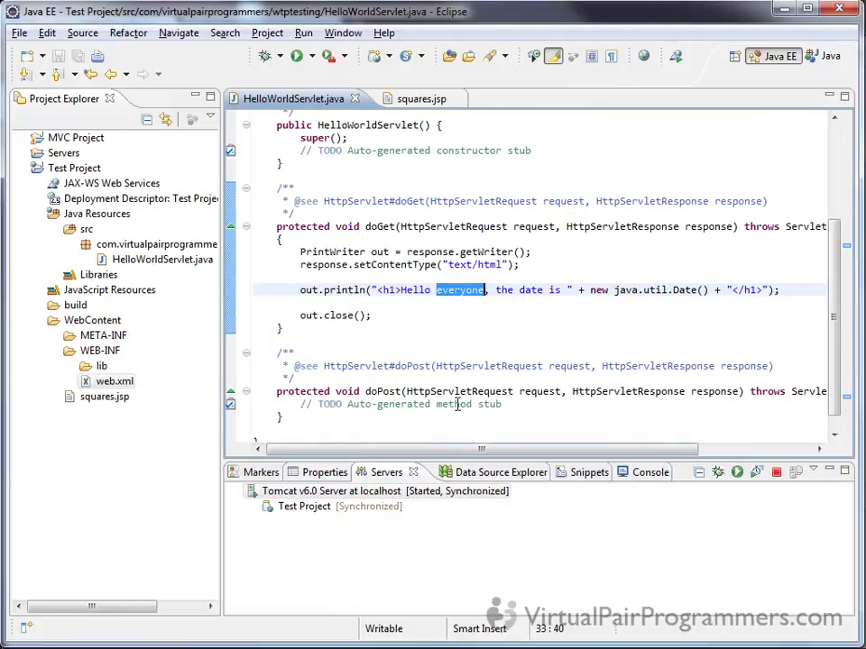
{"action": "type", "text": "world"}
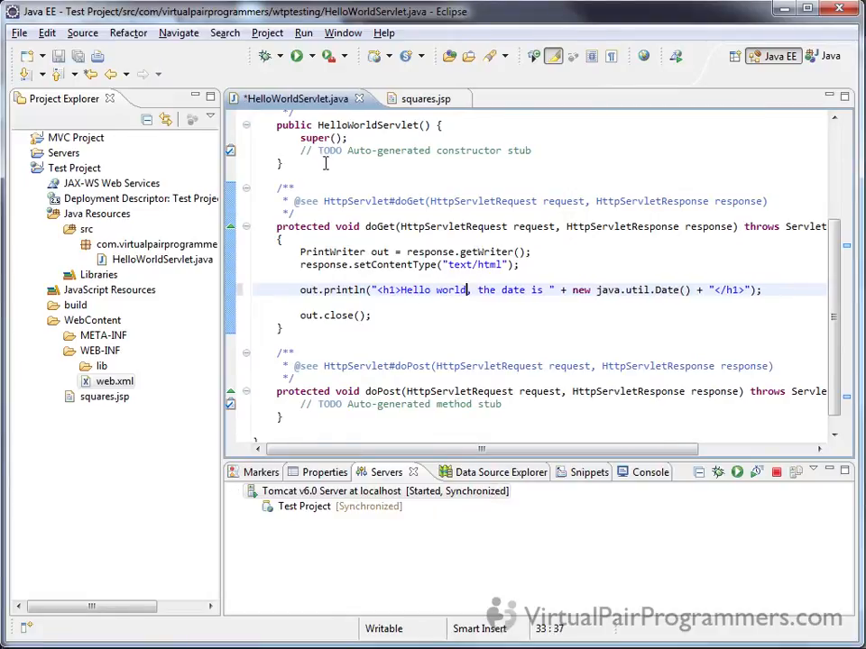
{"action": "key", "text": "ctrl+s"}
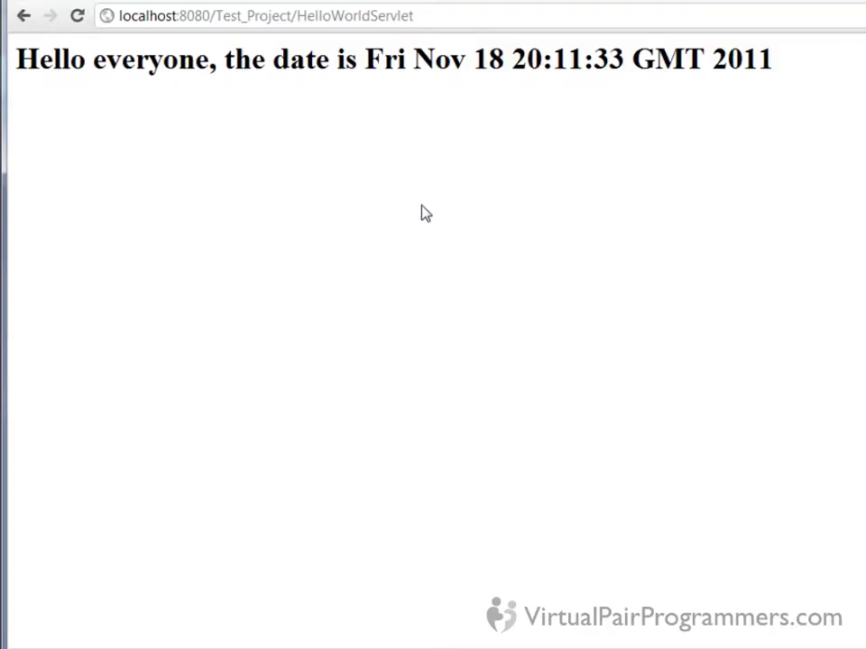
Reload the HelloWorldServlet page in the browser repeatedly to check the greeting text.
{"action": "left_click", "coordinate": [79, 16]}
{"action": "left_click", "coordinate": [79, 16]}
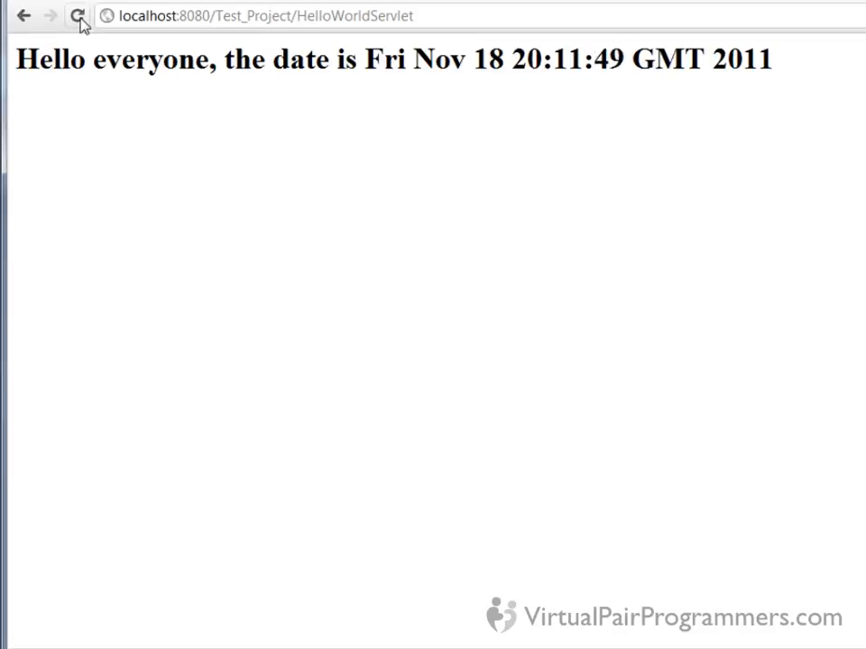
{"action": "left_click", "coordinate": [78, 16]}
{"action": "left_click", "coordinate": [79, 17]}
{"action": "left_click", "coordinate": [78, 16]}
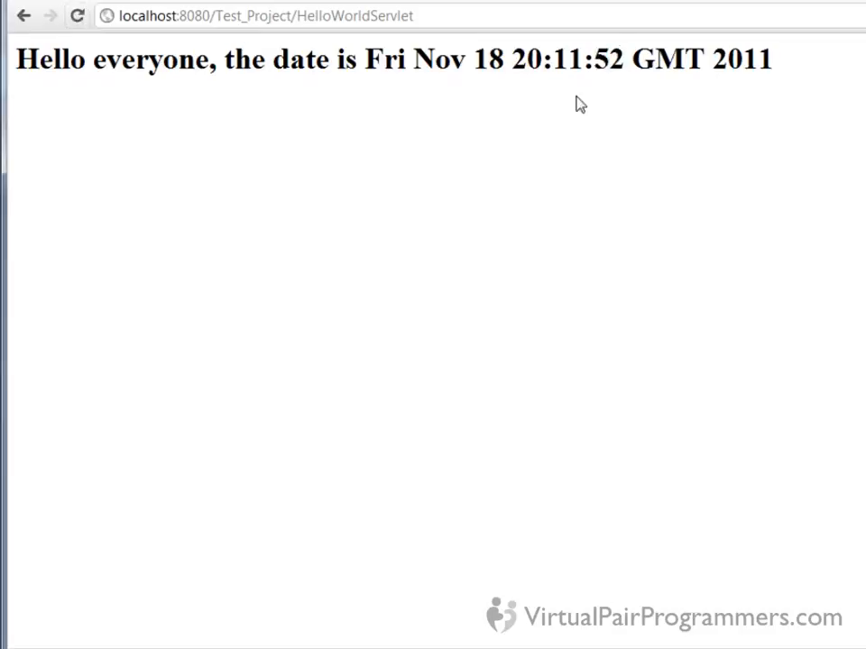
{"action": "key", "text": "F5"}
{"action": "left_click", "coordinate": [79, 16]}
{"action": "left_click", "coordinate": [79, 16]}
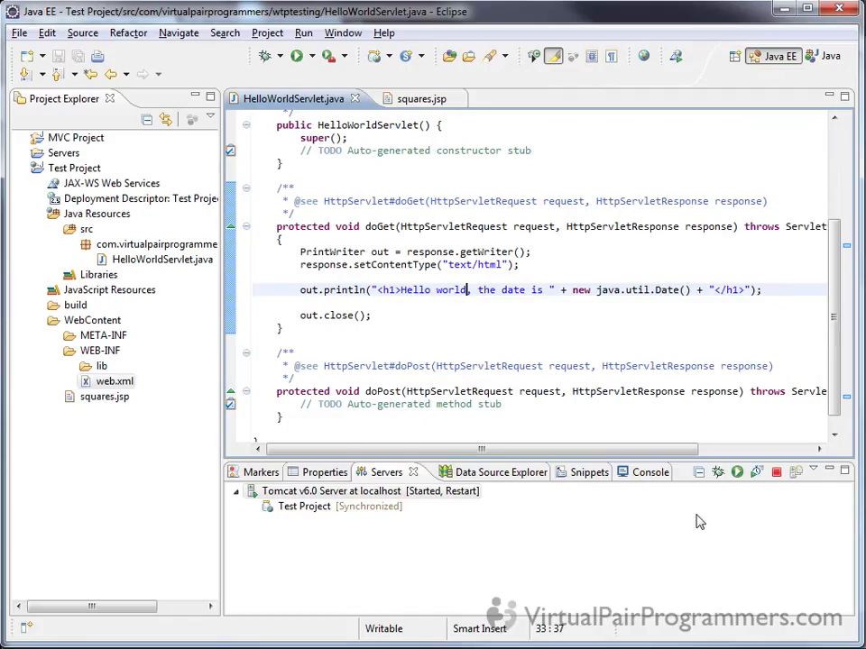
Stop the Tomcat v6.0 server in Eclipse, start it again, and check its entry in the server list.
{"action": "left_click", "coordinate": [777, 473]}
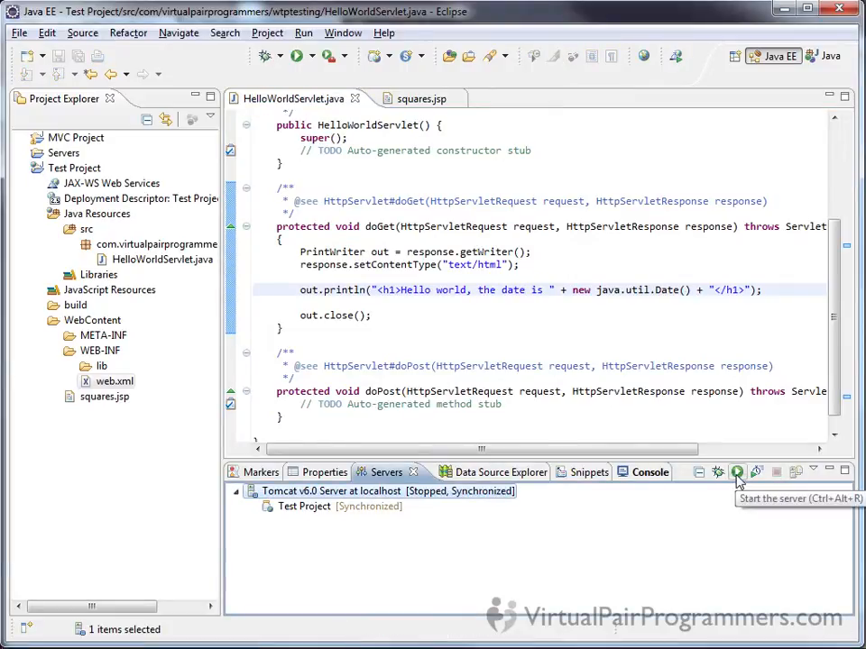
{"action": "left_click", "coordinate": [737, 476]}
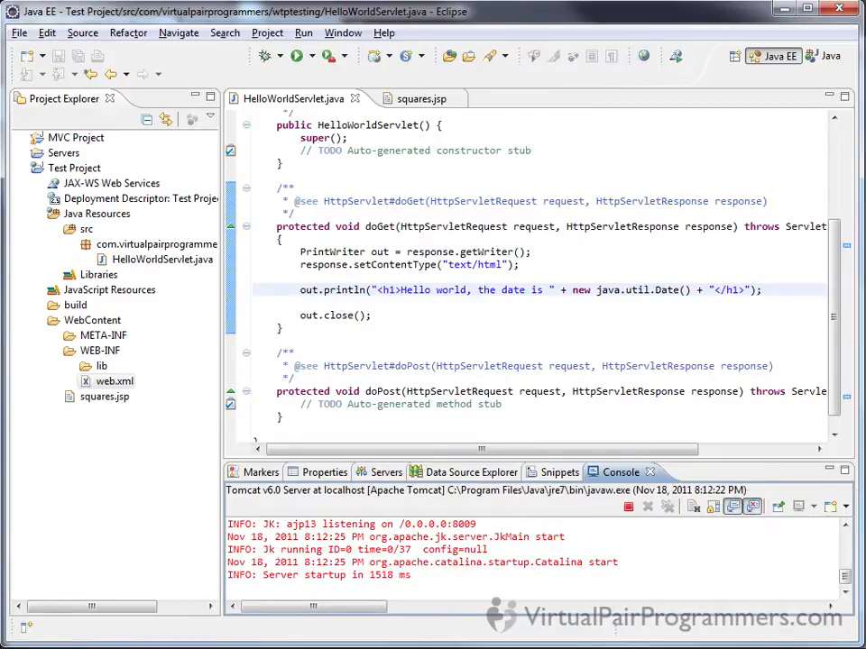
{"action": "left_click", "coordinate": [386, 473]}
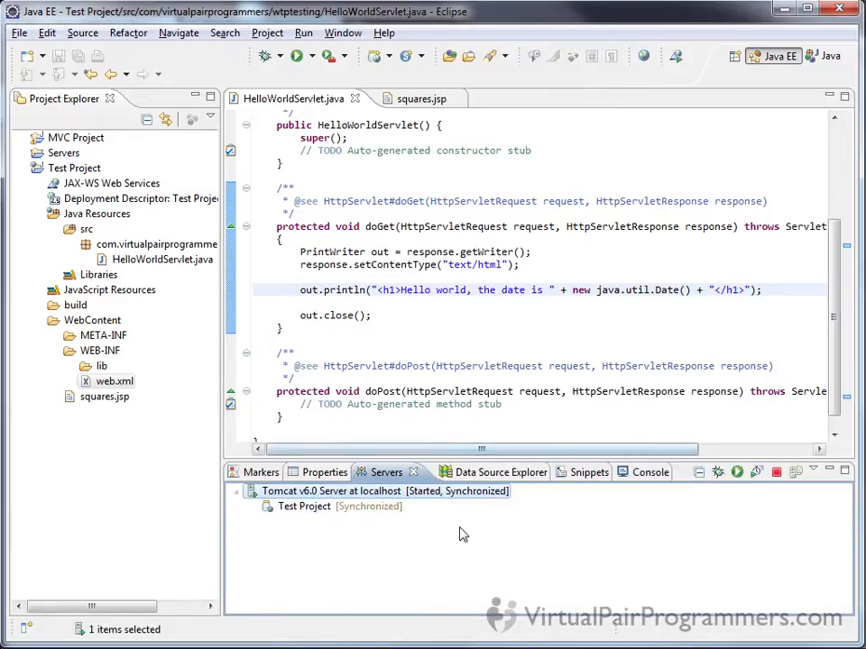
{"action": "right_click", "coordinate": [546, 530]}
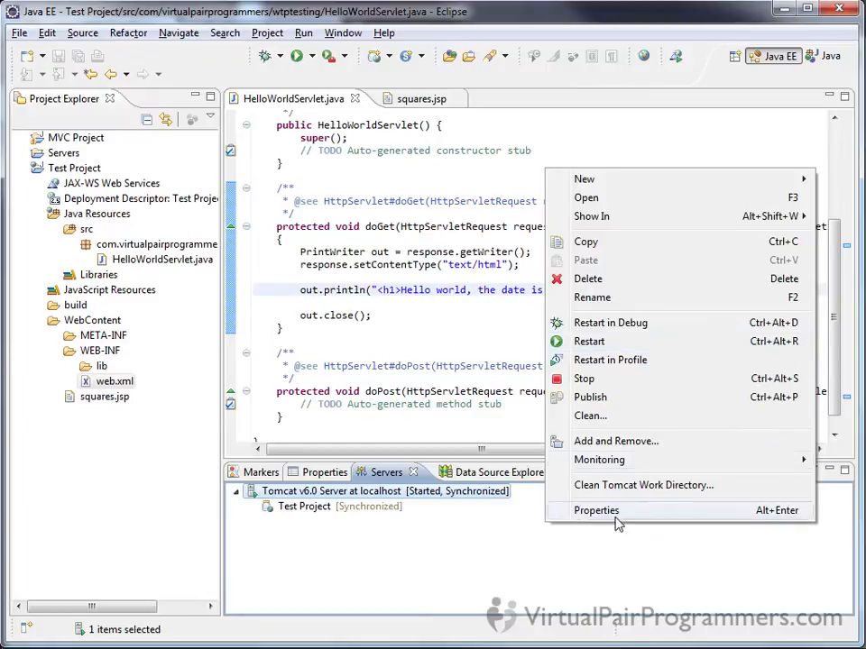
{"action": "left_click", "coordinate": [593, 572]}
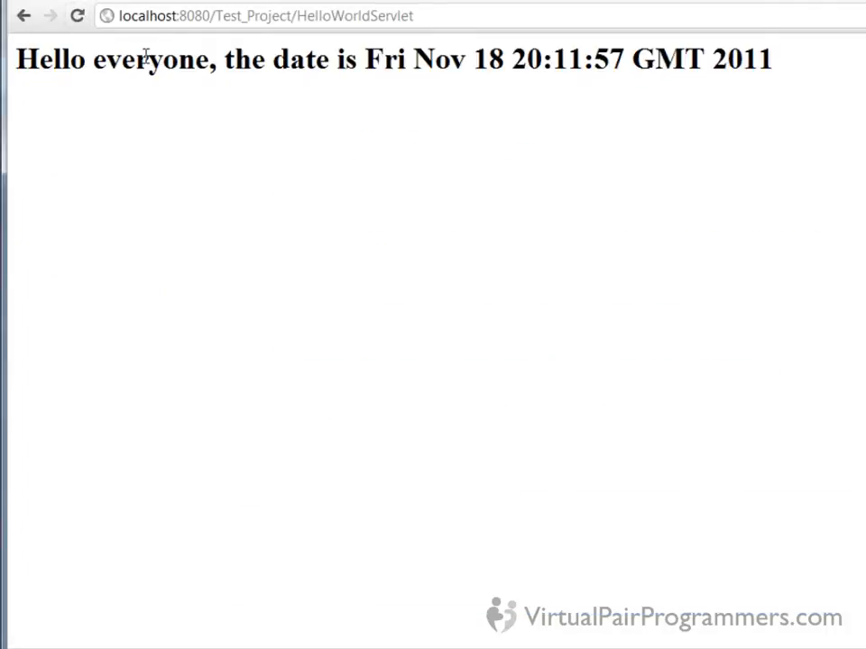
Reload the HelloWorldServlet page in the browser, return to the "First 10 square numbers" page and reload it.
{"action": "left_click", "coordinate": [77, 16]}
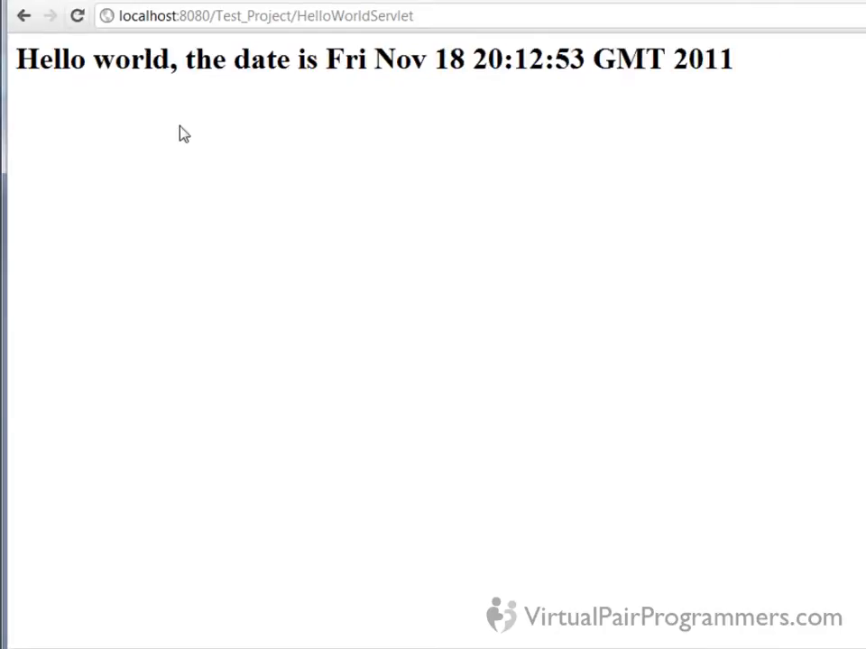
{"action": "right_click", "coordinate": [18, 17]}
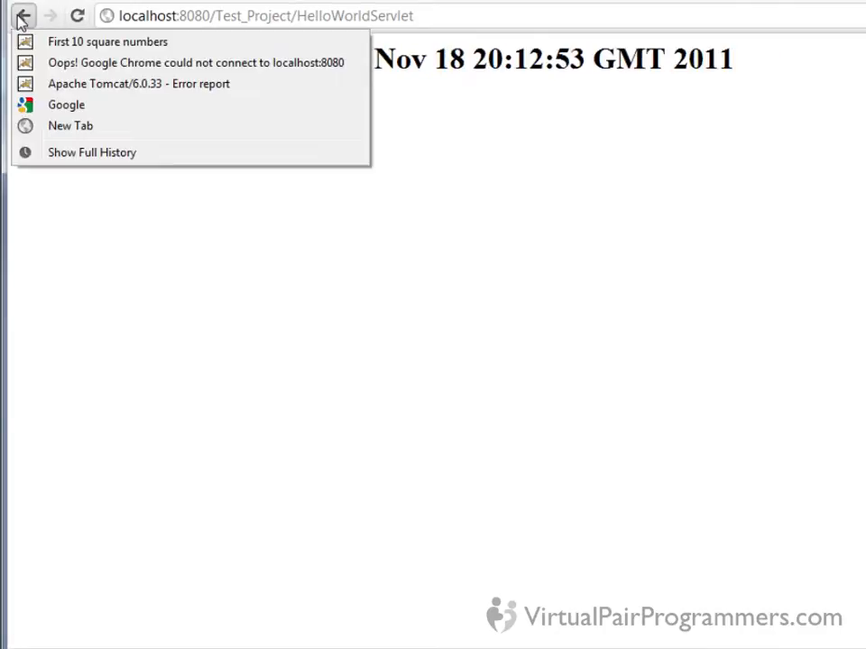
{"action": "left_click", "coordinate": [93, 45]}
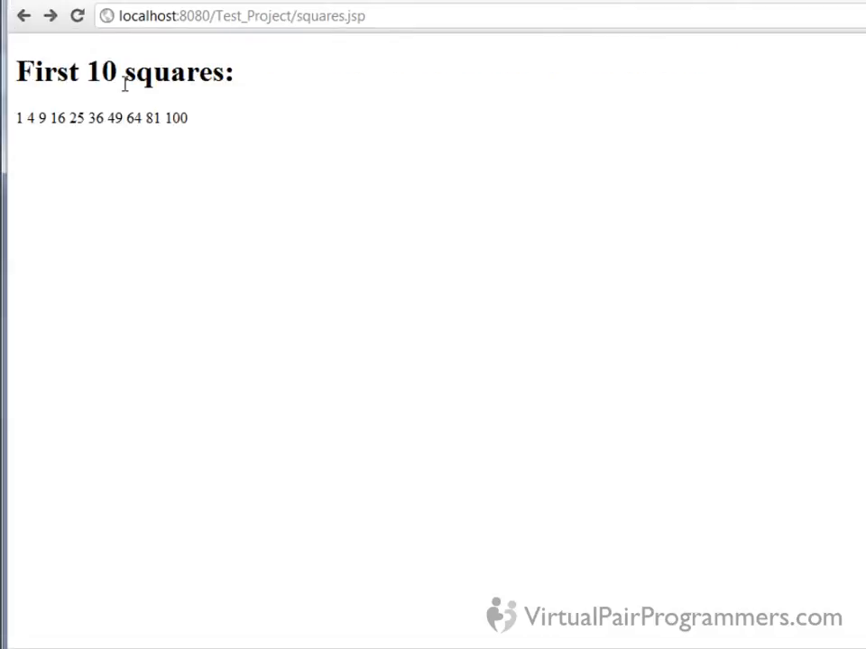
{"action": "left_click", "coordinate": [78, 18]}
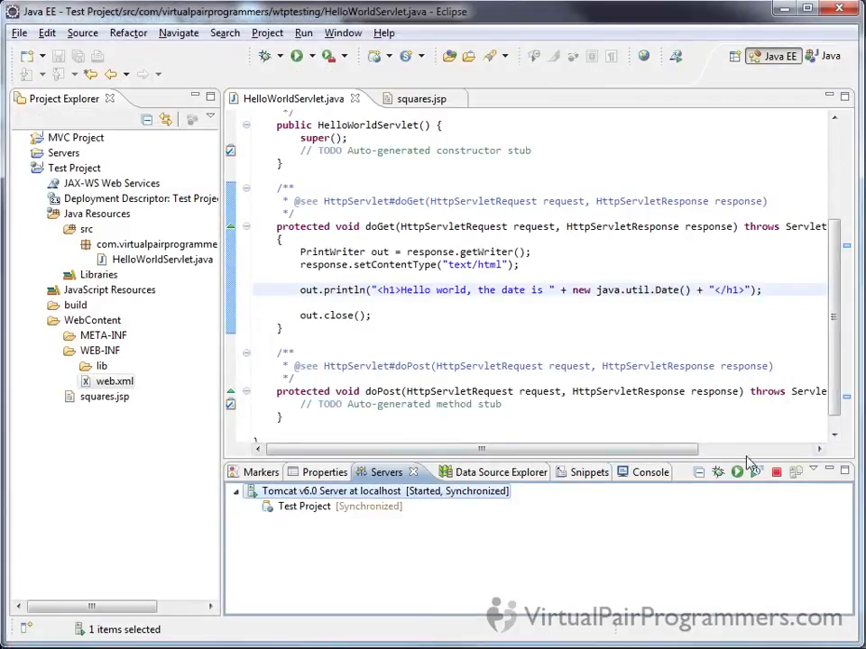
Stop the running Tomcat v6.0 server in Eclipse.
{"action": "left_click", "coordinate": [776, 471]}
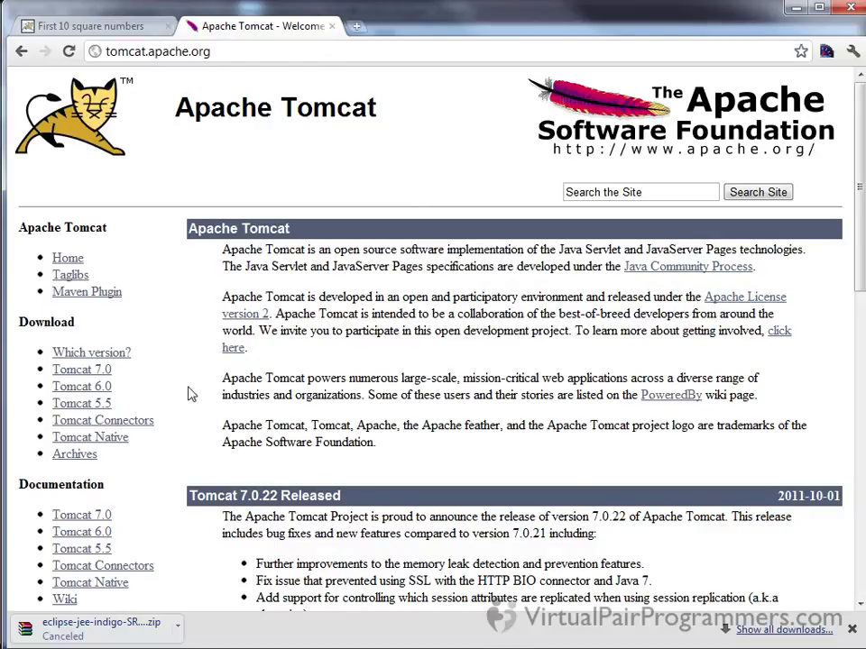
Download the Core zip distribution of Tomcat 7.0.22 from tomcat.apache.org in the browser.
{"action": "left_click", "coordinate": [72, 371]}
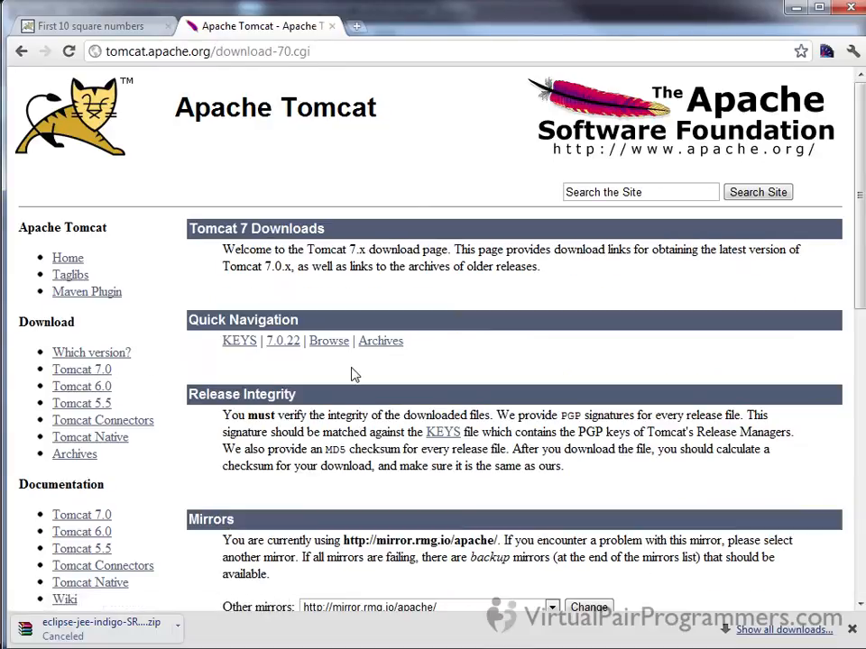
{"action": "scroll", "coordinate": [396, 392], "scroll_direction": "down", "scroll_amount": 3}
{"action": "scroll", "coordinate": [397, 398], "scroll_direction": "down", "scroll_amount": 2}
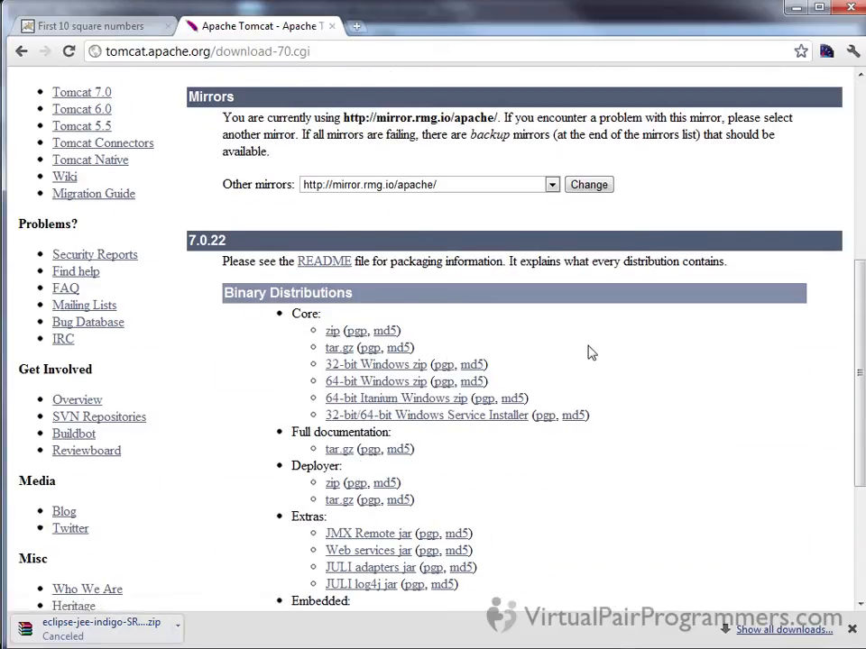
{"action": "left_click", "coordinate": [332, 333]}
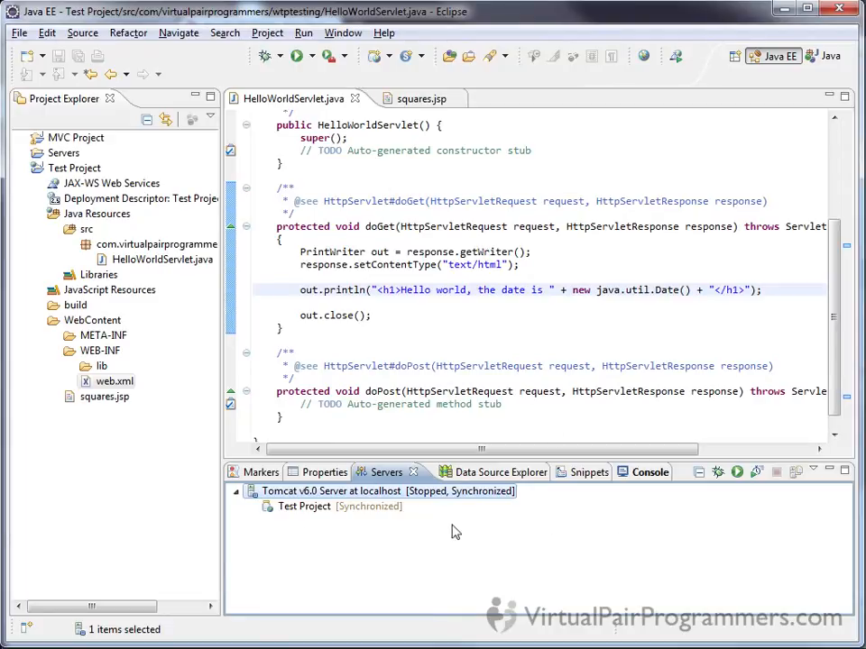
Delete the Tomcat v6.0 server at localhost in Eclipse together with its unused server configurations.
{"action": "right_click", "coordinate": [388, 495]}
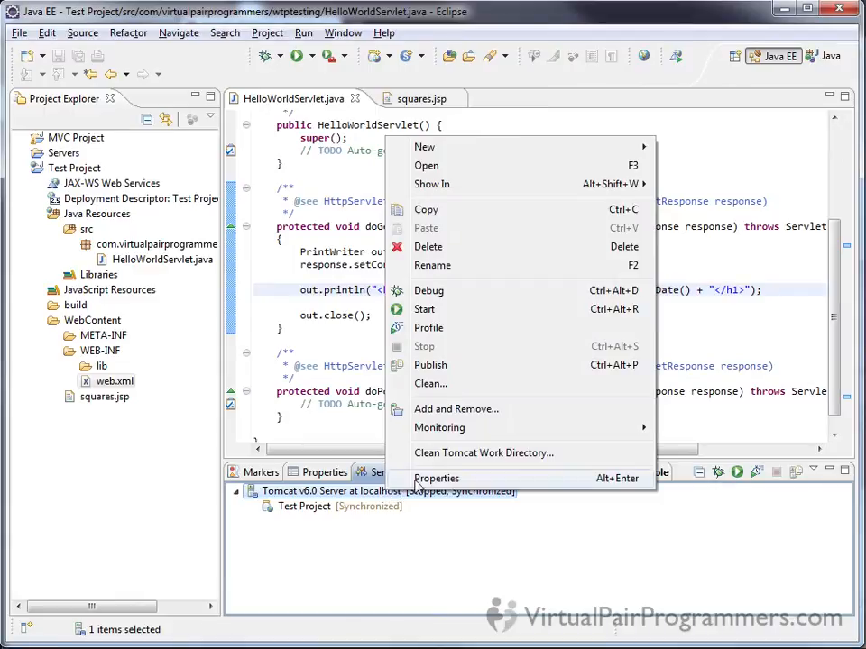
{"action": "left_click", "coordinate": [440, 248]}
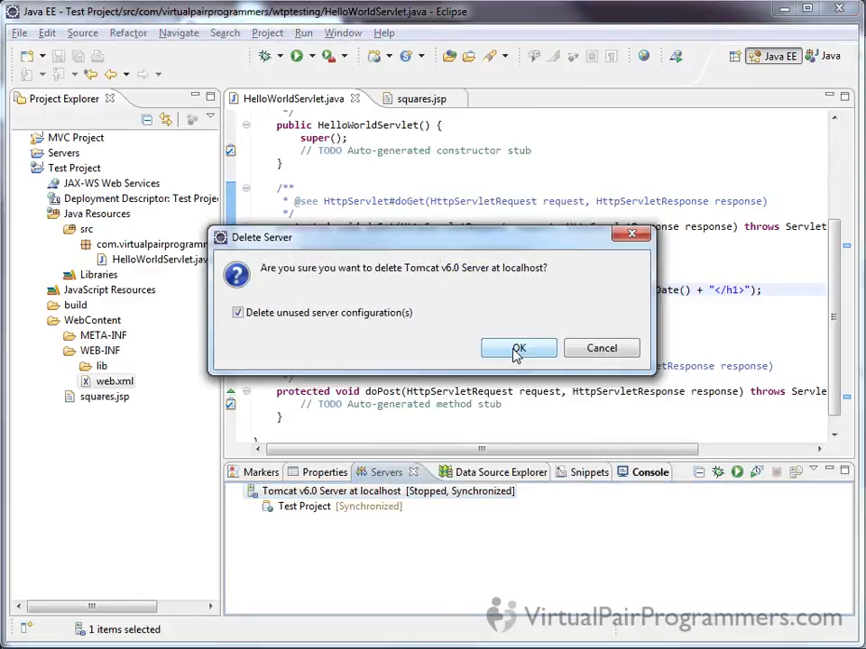
{"action": "left_click", "coordinate": [518, 350]}
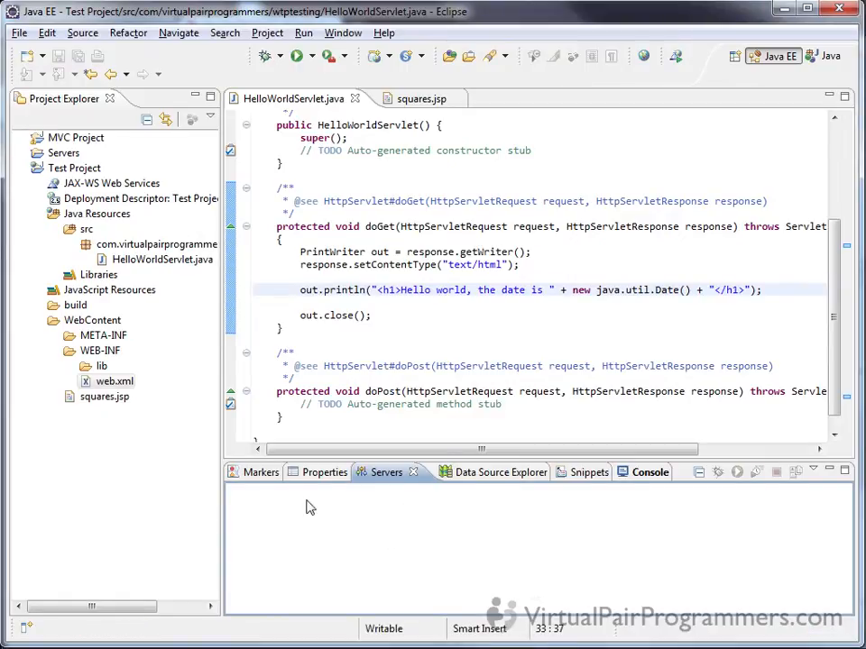
Start defining a new server of type Tomcat v7.0 Server on localhost, using the Apache Tomcat v7.0 runtime.
{"action": "right_click", "coordinate": [335, 512]}
{"action": "mouse_move", "coordinate": [341, 525]}
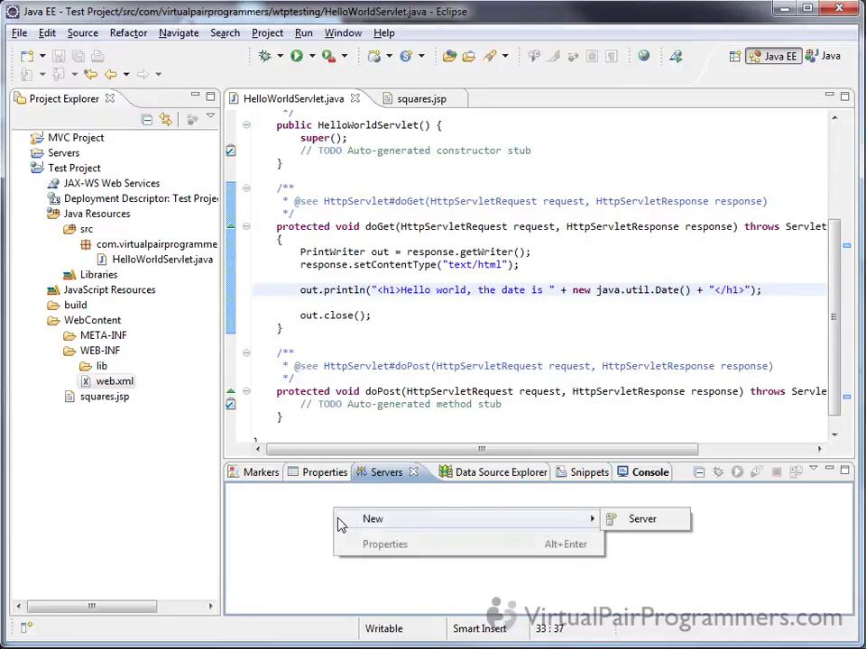
{"action": "left_click", "coordinate": [622, 519]}
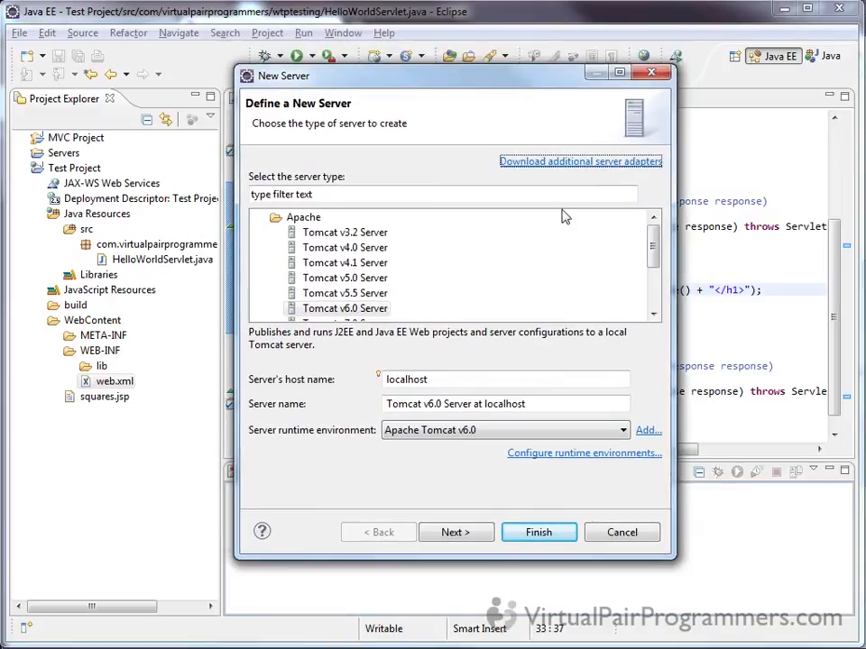
{"action": "left_click", "coordinate": [656, 314]}
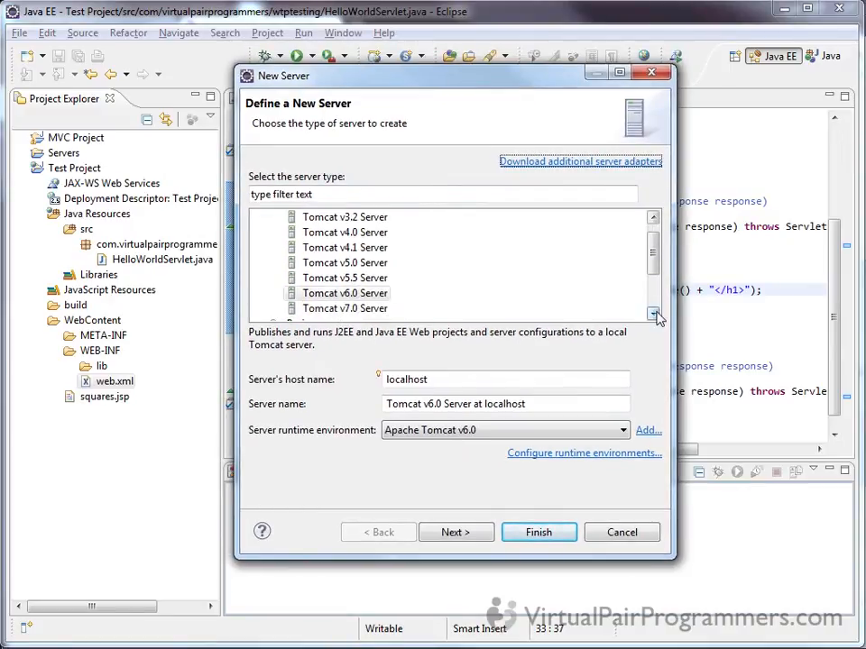
{"action": "left_click", "coordinate": [342, 308]}
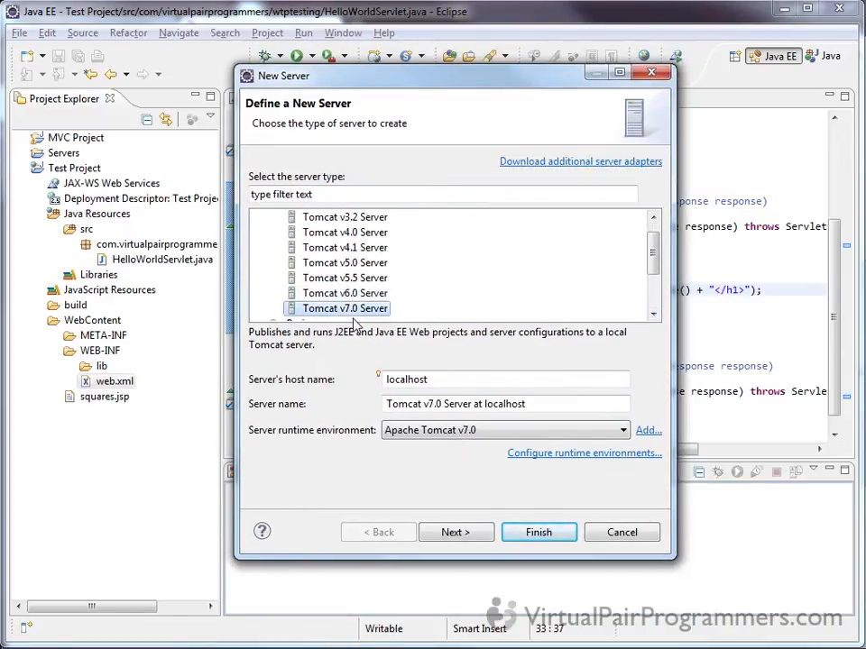
{"action": "left_click", "coordinate": [460, 536]}
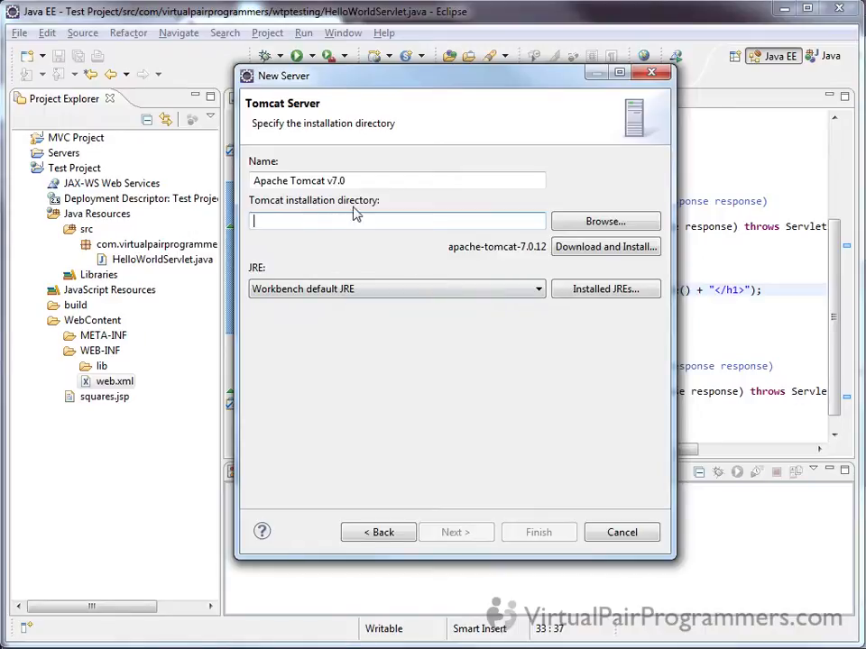
Set the Tomcat installation directory to the desktop folder apache-tomcat-7.0.22 and proceed to the server's resource selection.
{"action": "left_click", "coordinate": [595, 226]}
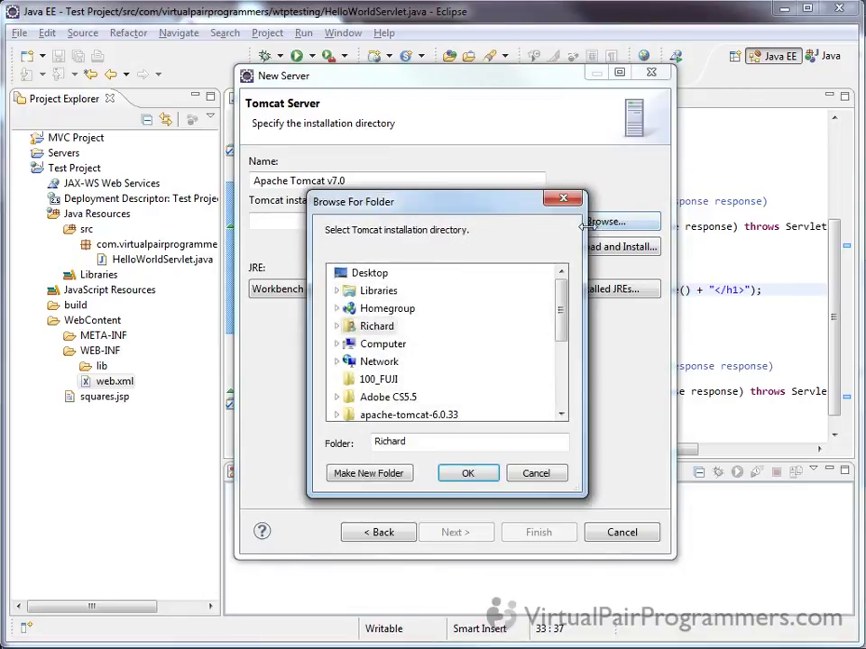
{"action": "scroll", "coordinate": [523, 361], "scroll_direction": "down", "scroll_amount": 2}
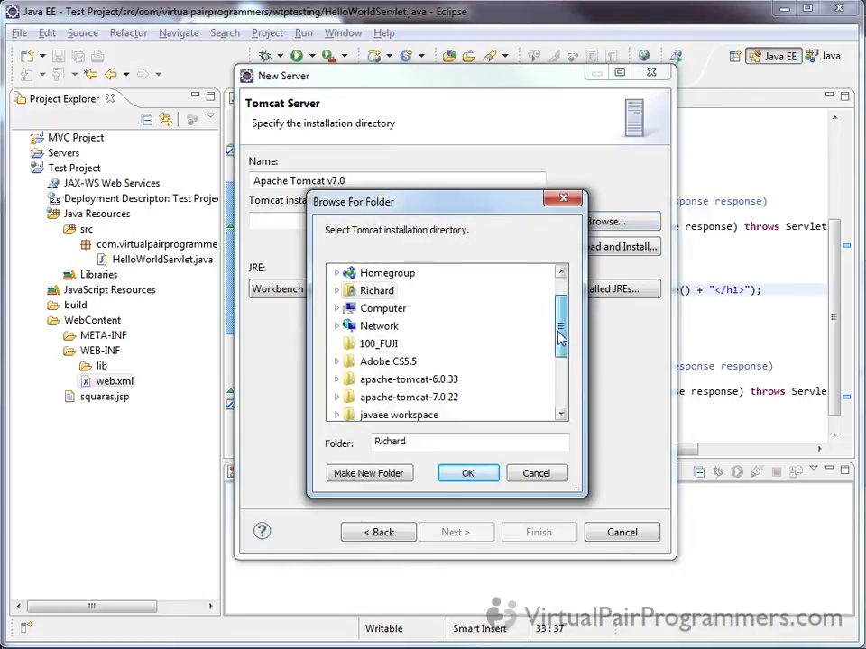
{"action": "double_click", "coordinate": [440, 403]}
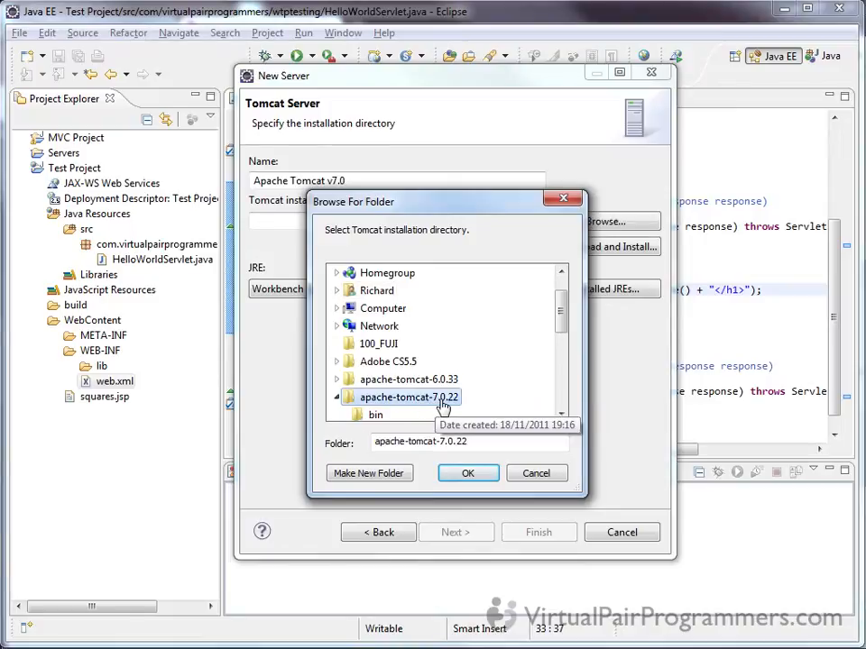
{"action": "left_click", "coordinate": [560, 415]}
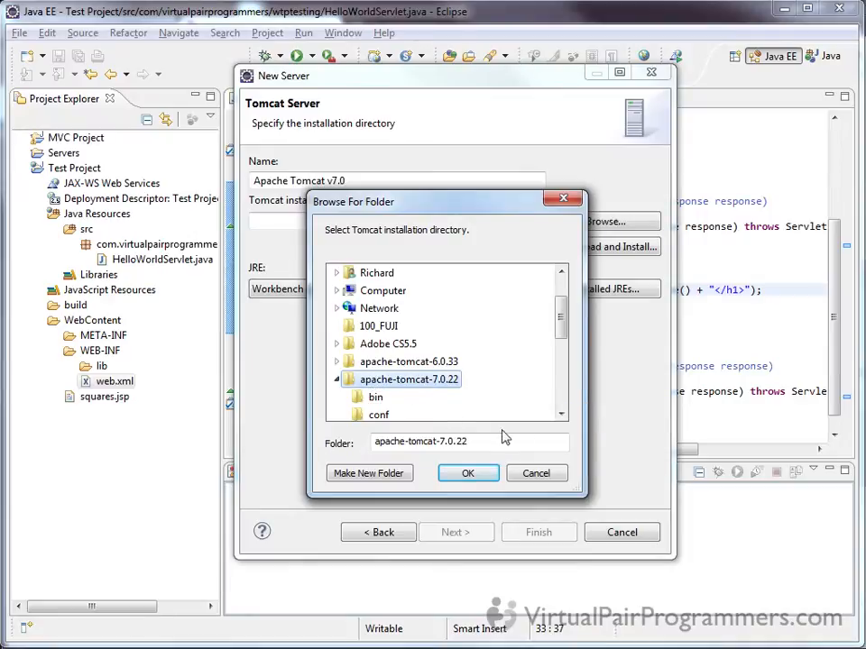
{"action": "left_click", "coordinate": [561, 415]}
{"action": "left_click", "coordinate": [560, 415]}
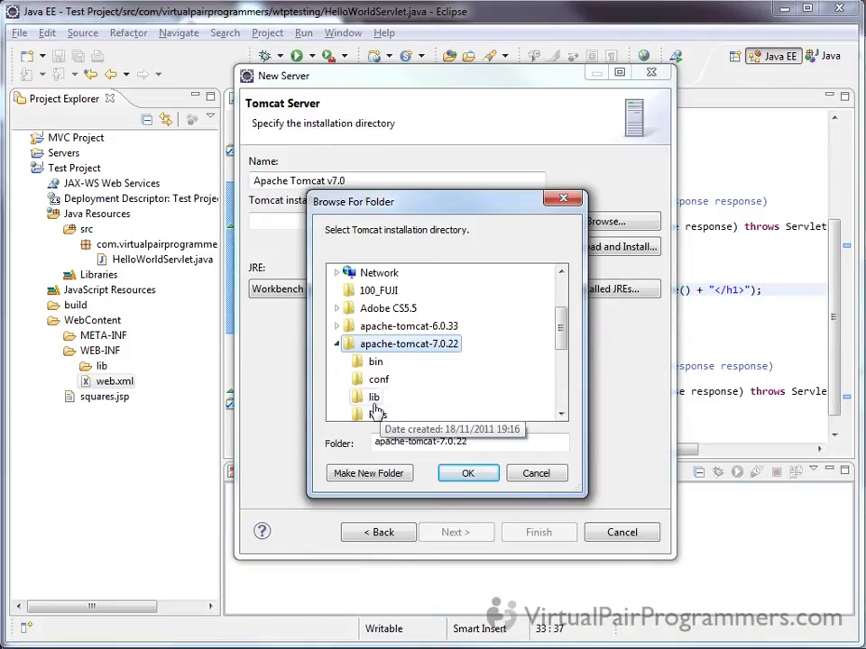
{"action": "left_click", "coordinate": [468, 473]}
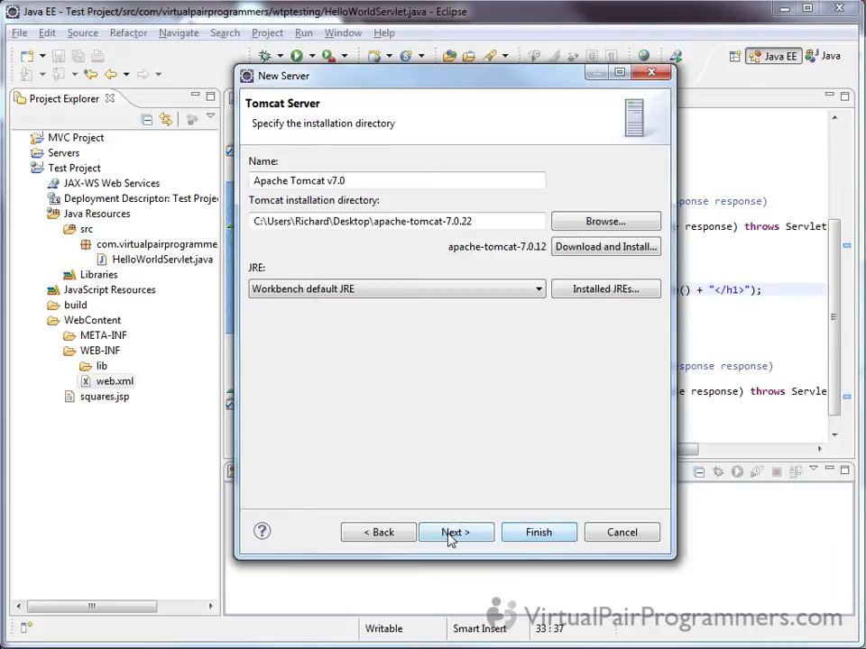
{"action": "left_click", "coordinate": [451, 533]}
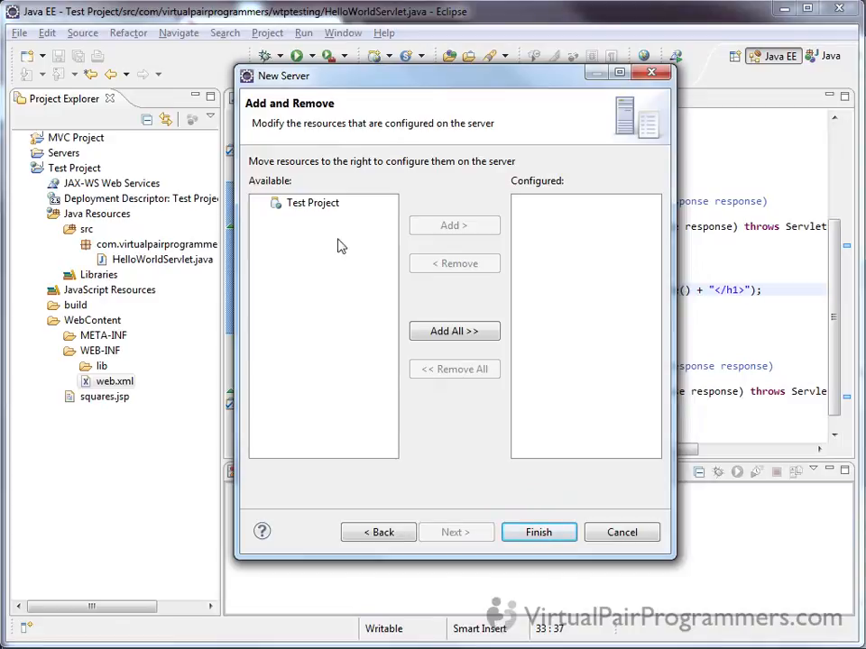
Add Test Project to the resources configured on the server and finish creating the Tomcat v7.0 server.
{"action": "left_click", "coordinate": [316, 204]}
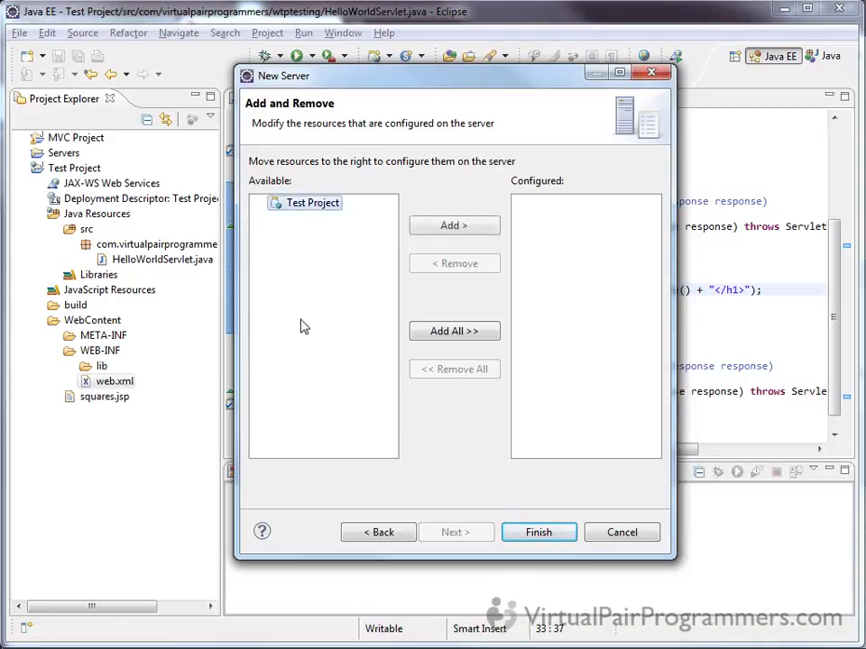
{"action": "left_click", "coordinate": [468, 228]}
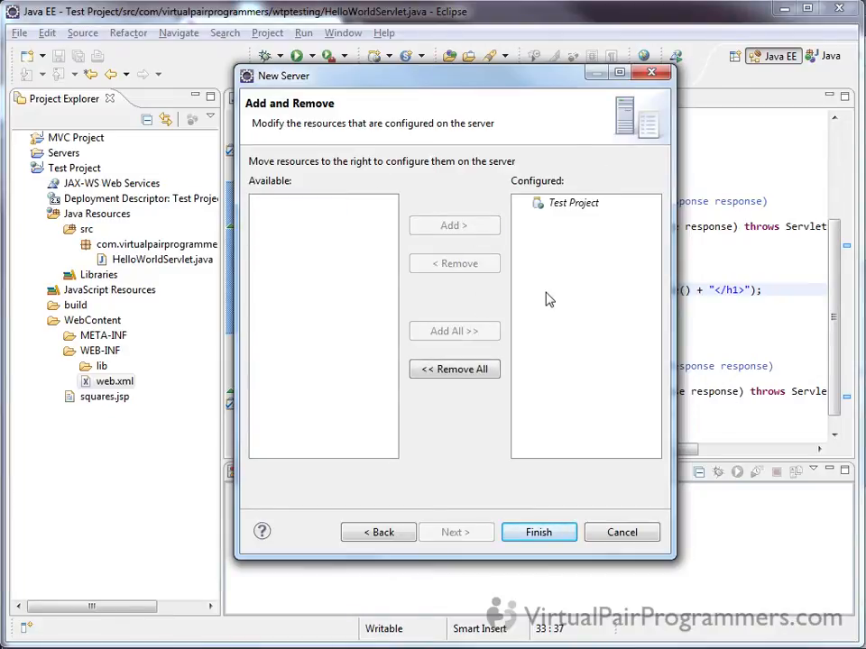
{"action": "left_click", "coordinate": [539, 533]}
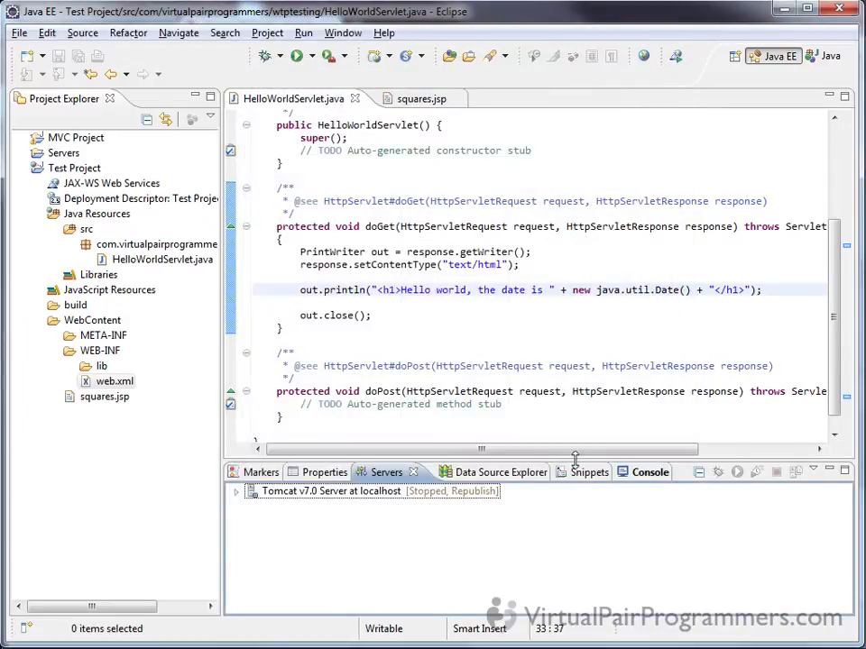
Start the Tomcat v7.0 server at localhost.
{"action": "right_click", "coordinate": [420, 518]}
{"action": "left_click", "coordinate": [408, 492]}
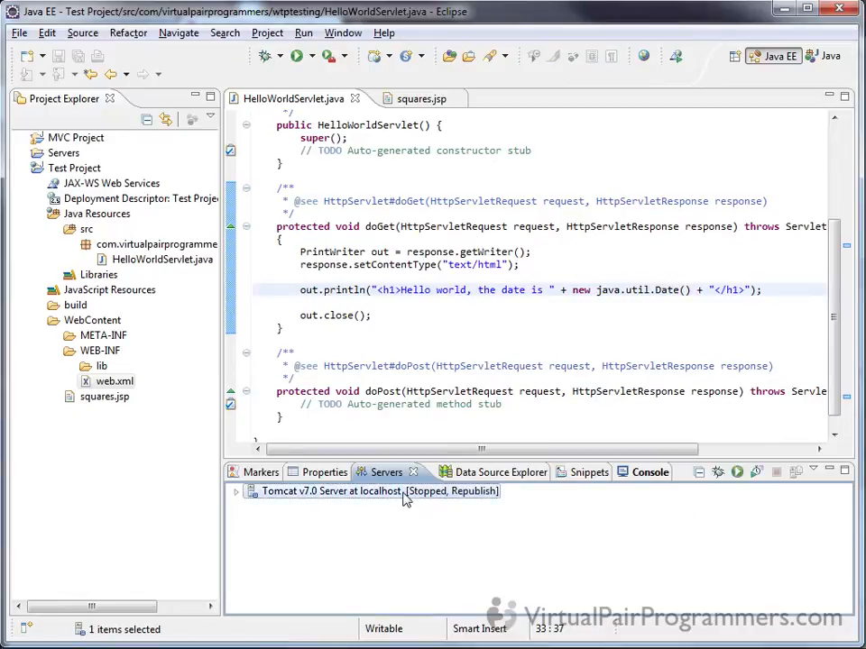
{"action": "left_click", "coordinate": [738, 473]}
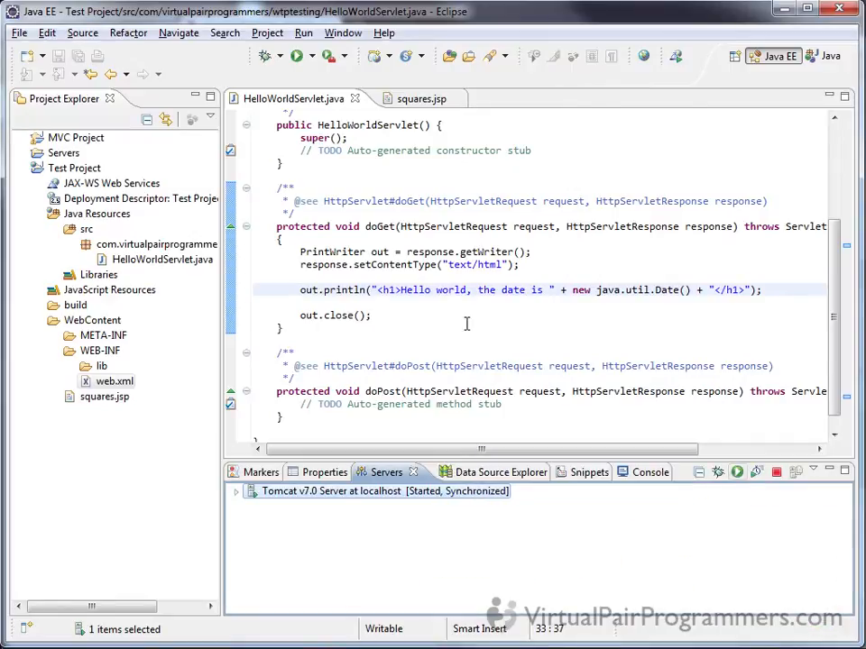
Switch to the browser and reload the "First 10 square numbers" page, squares.jsp.
{"action": "key", "text": "alt+Tab"}
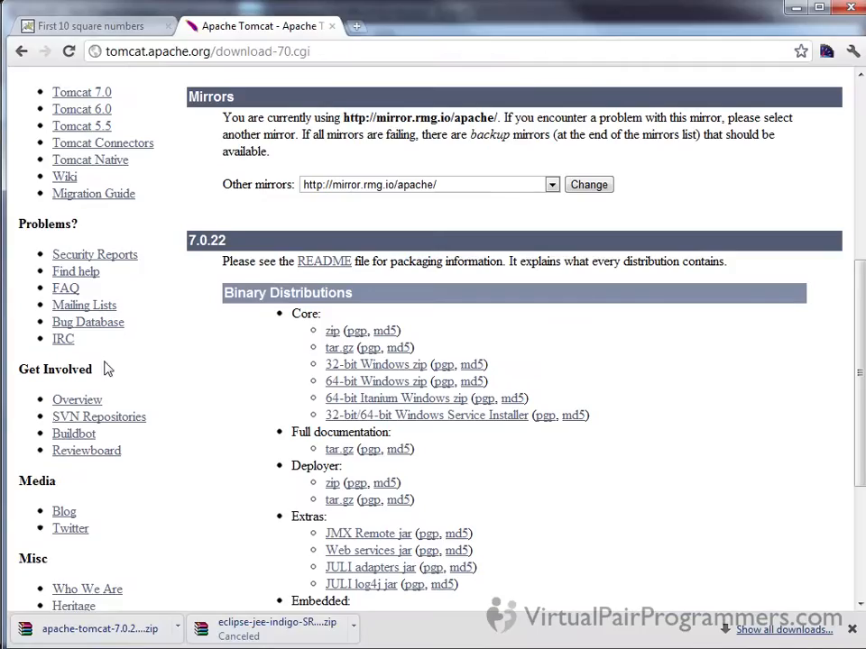
{"action": "left_click", "coordinate": [53, 18]}
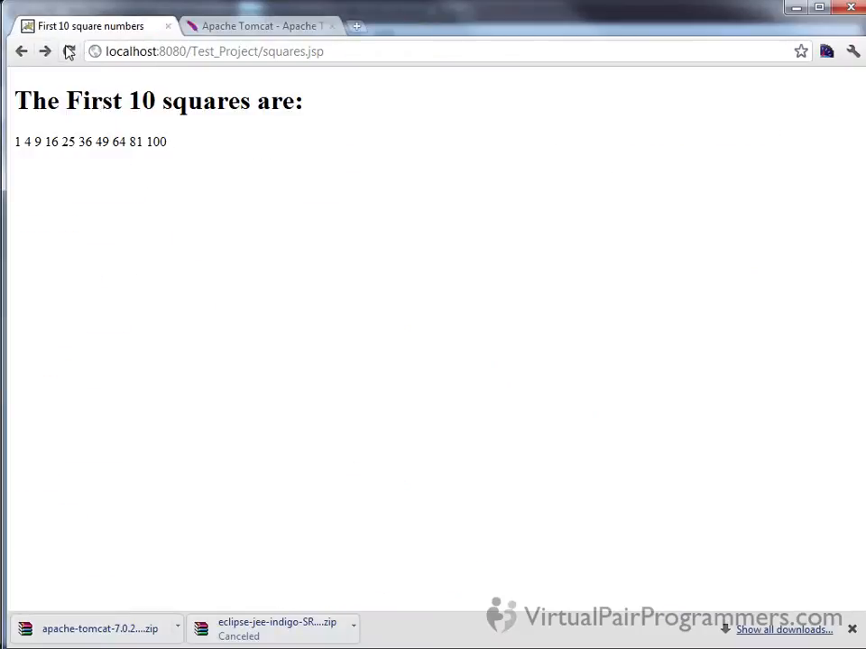
{"action": "left_click", "coordinate": [69, 52]}
Load localhost:8080/Test_Project/HelloWorldServlet in place of squares.jsp and reload it several times.
{"action": "double_click", "coordinate": [268, 56]}
{"action": "key", "text": "shift+End"}
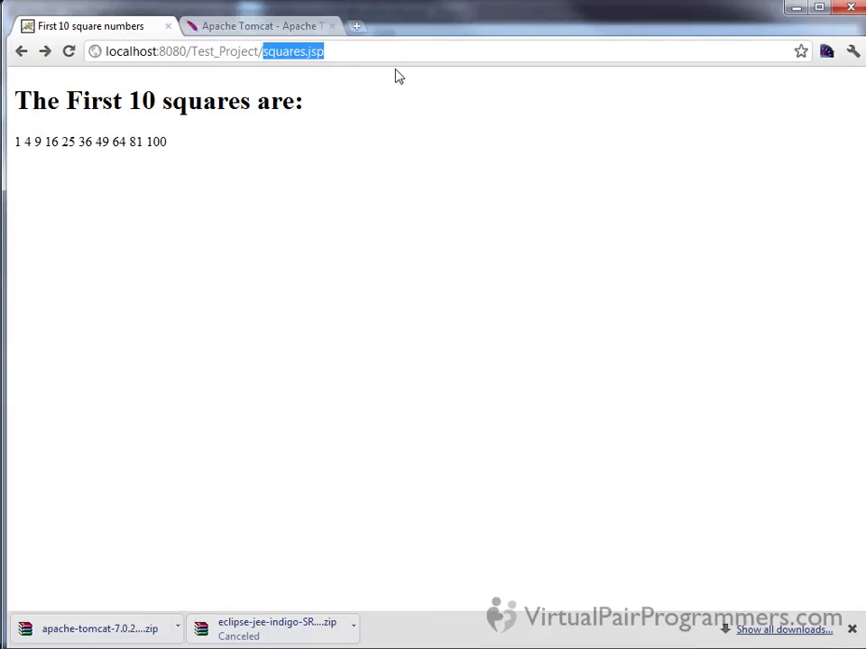
{"action": "type", "text": "Hel"}
{"action": "left_click", "coordinate": [396, 76]}
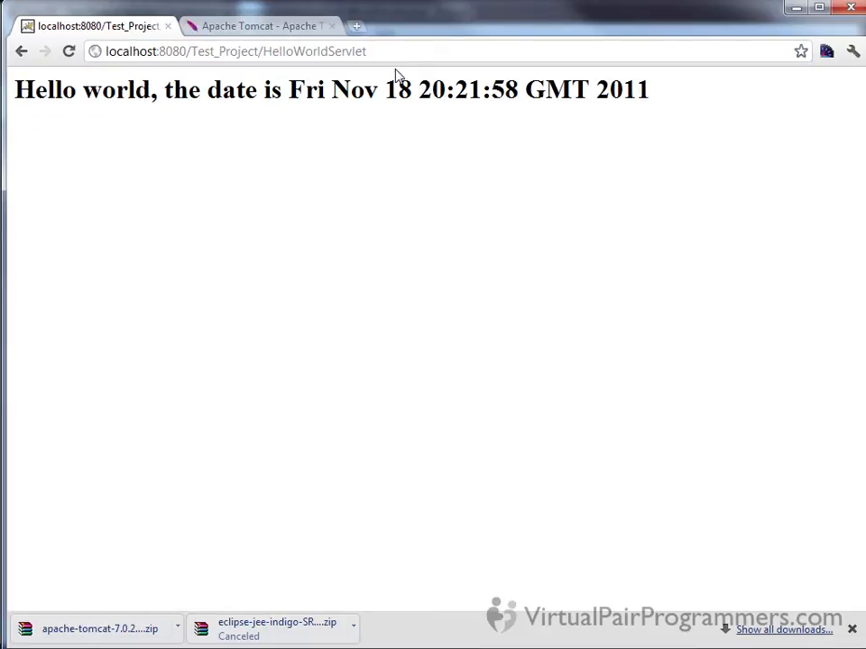
{"action": "key", "text": "F5"}
{"action": "key", "text": "F5"}
{"action": "key", "text": "F5"}
{"action": "key", "text": "F5"}
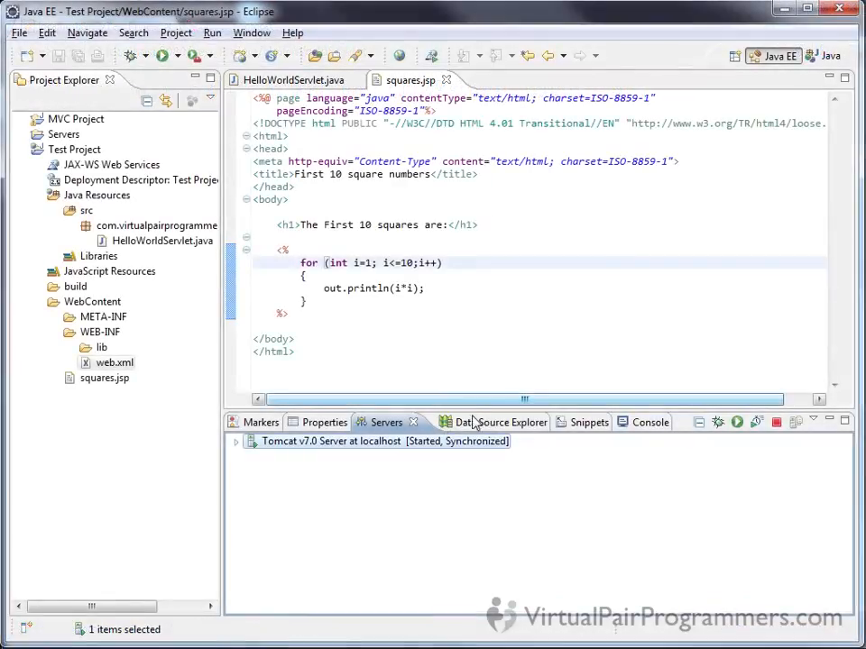
Stop the Tomcat v7.0 server in Eclipse and open its configuration overview in a maximized editor.
{"action": "left_click_drag", "start_coordinate": [489, 408], "coordinate": [495, 461]}
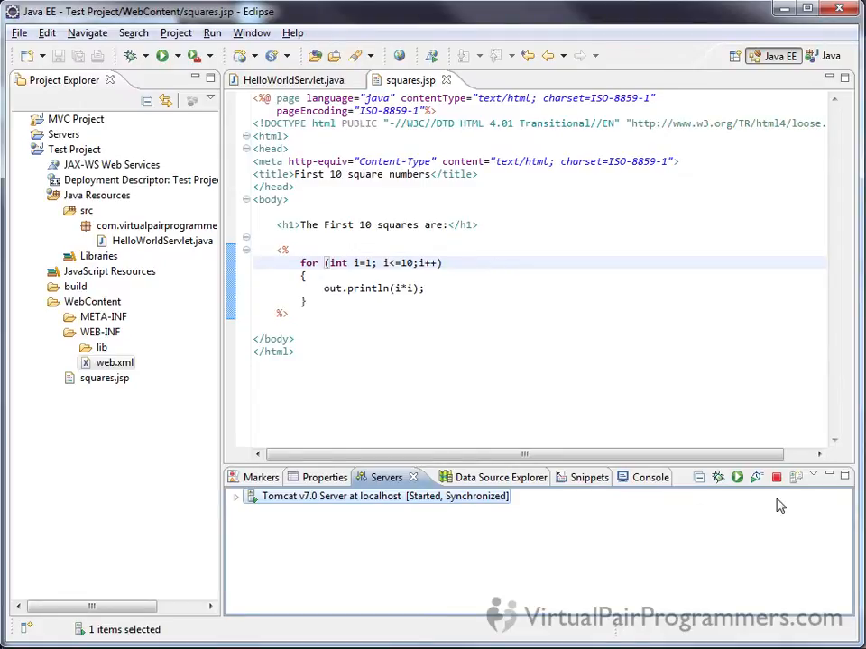
{"action": "left_click", "coordinate": [775, 477]}
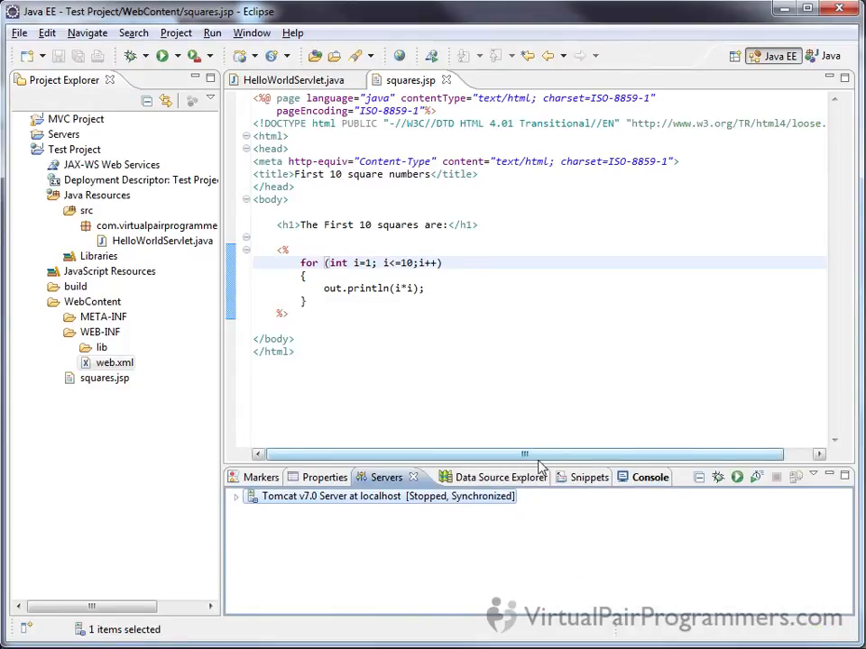
{"action": "double_click", "coordinate": [375, 502]}
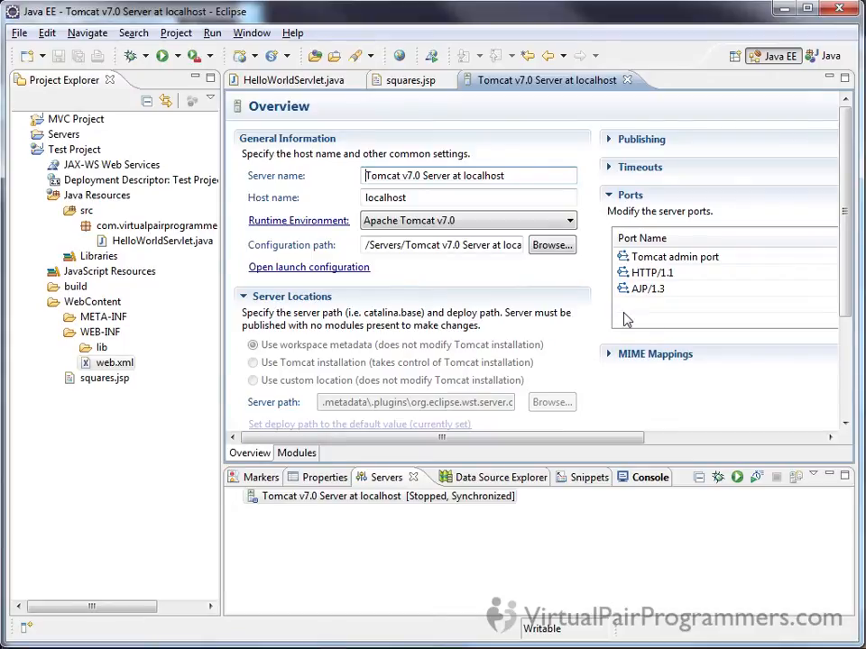
{"action": "double_click", "coordinate": [542, 83]}
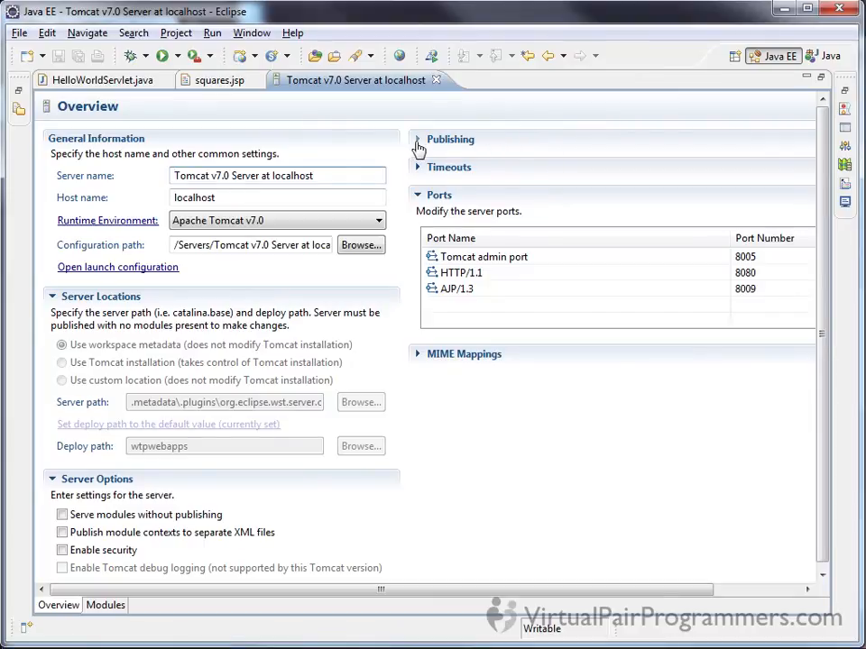
Set the server's publishing to "Automatically publish when resources change" and enable "Serve modules without publishing".
{"action": "left_click", "coordinate": [469, 141]}
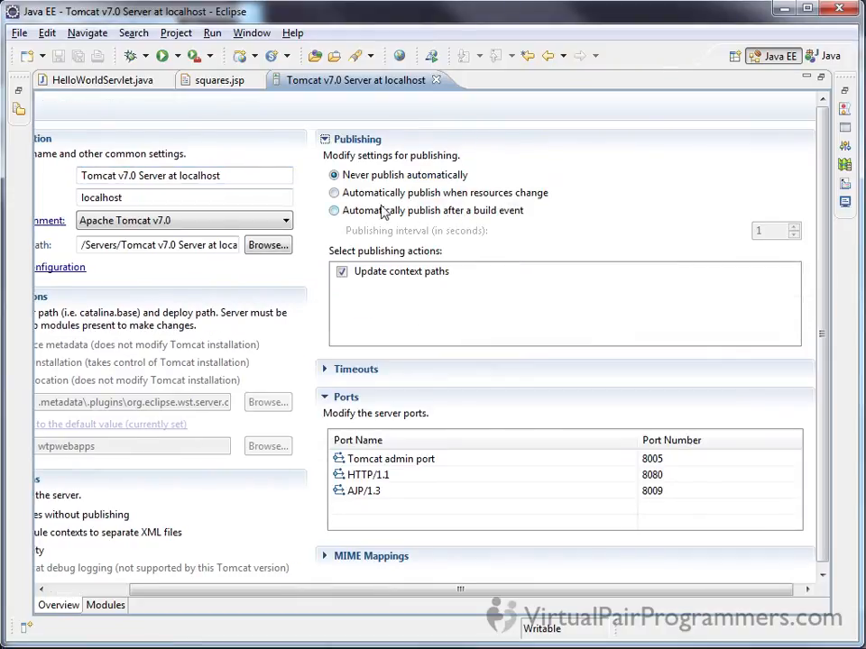
{"action": "left_click", "coordinate": [336, 194]}
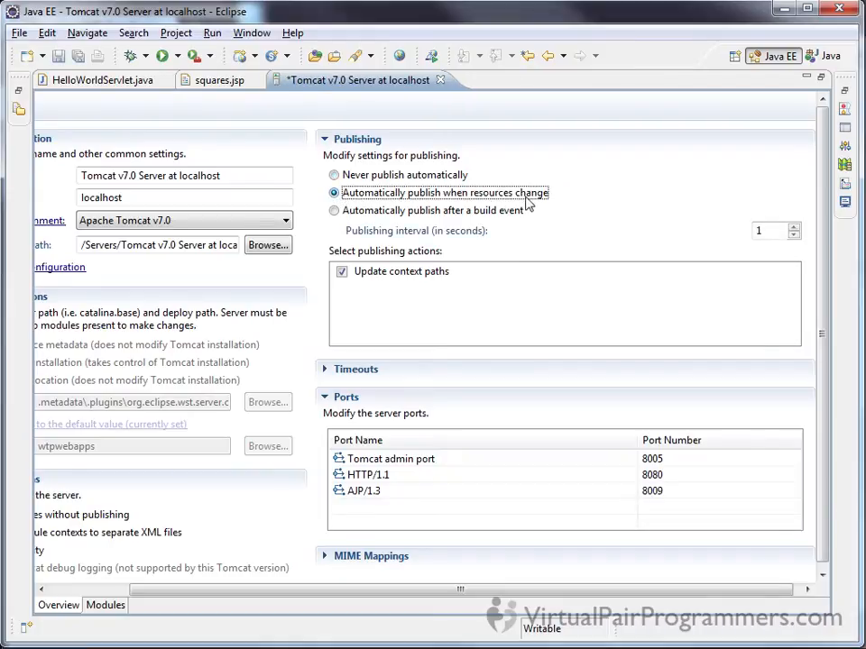
{"action": "left_click_drag", "start_coordinate": [661, 592], "coordinate": [578, 599]}
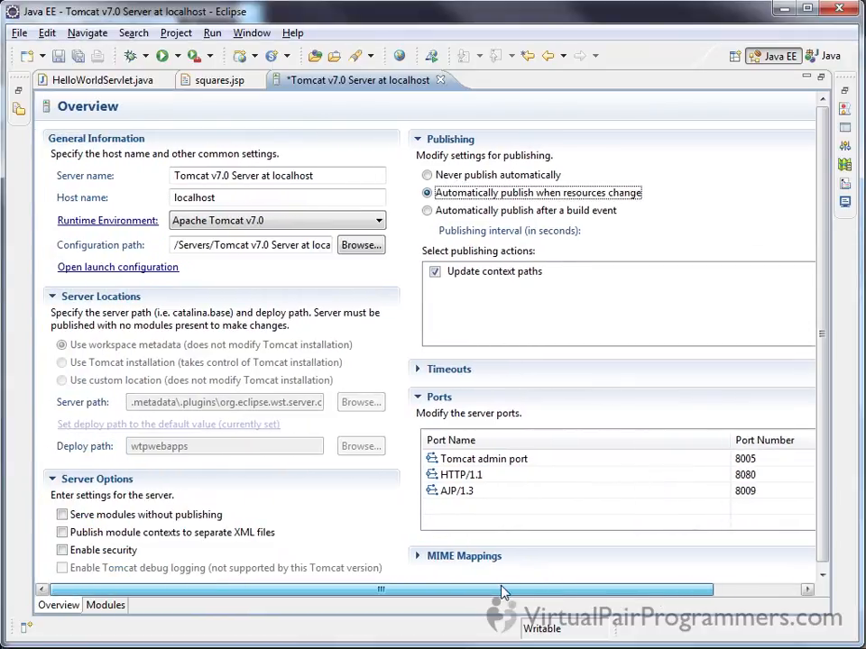
{"action": "scroll", "coordinate": [823, 401], "scroll_direction": "down", "scroll_amount": 1}
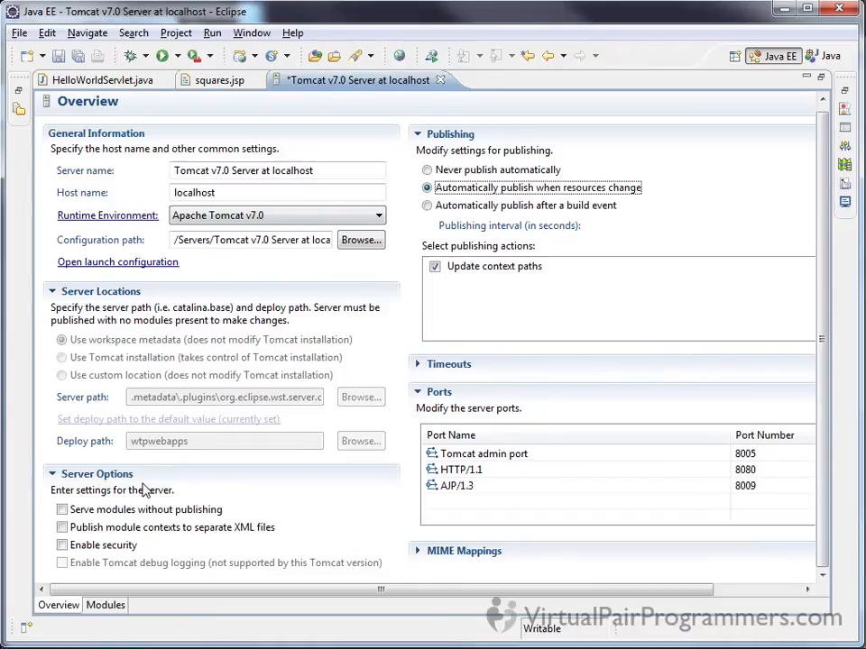
{"action": "left_click", "coordinate": [62, 510]}
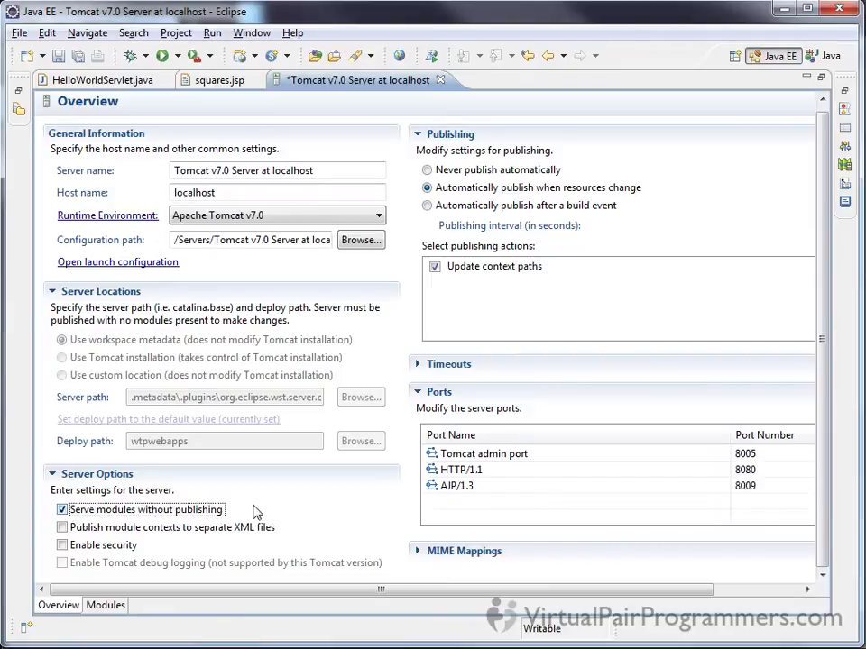
Disable auto reloading for the /Test_Project web module in the server configuration and save the server settings.
{"action": "left_click", "coordinate": [105, 606]}
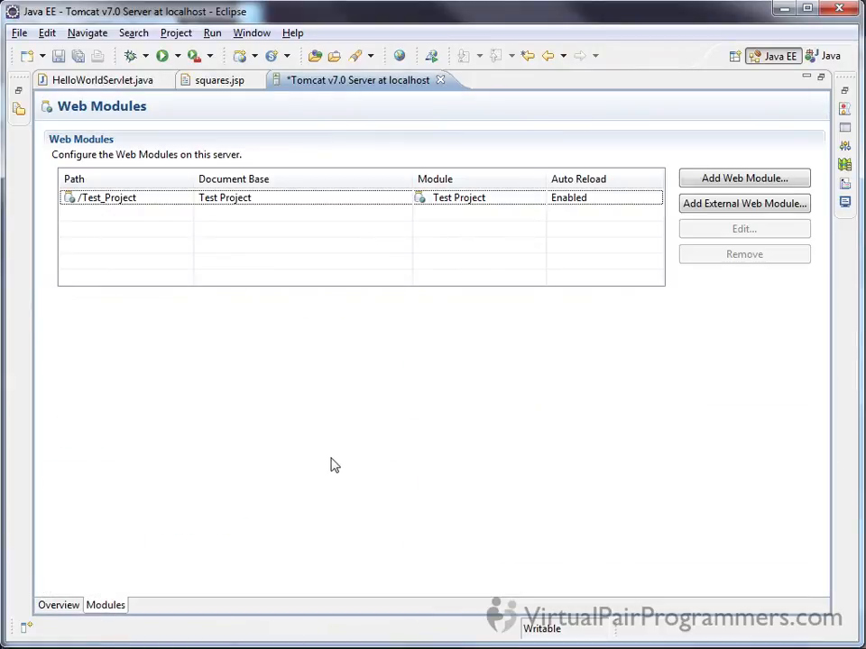
{"action": "left_click", "coordinate": [158, 200]}
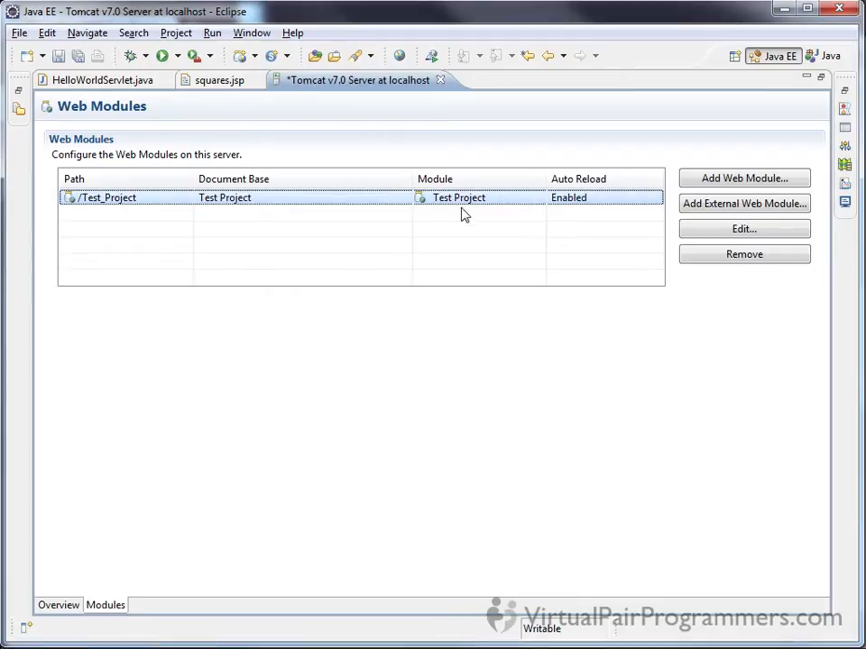
{"action": "left_click", "coordinate": [744, 231]}
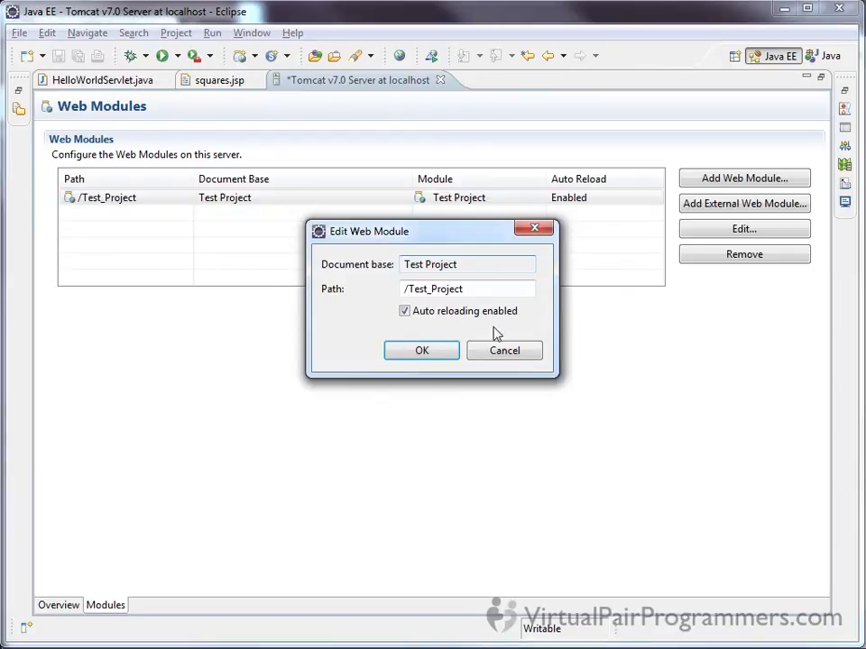
{"action": "left_click", "coordinate": [442, 316]}
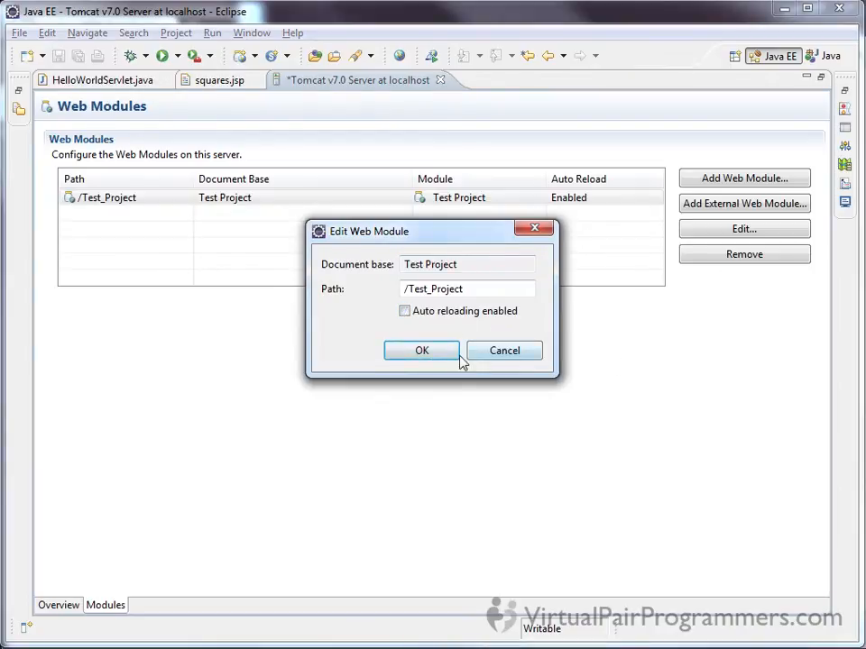
{"action": "left_click", "coordinate": [432, 351]}
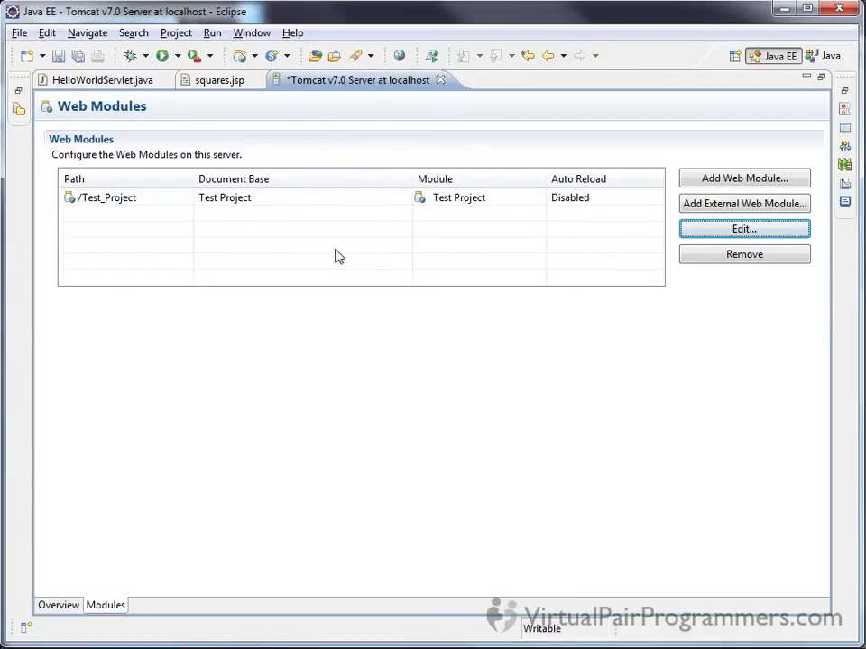
{"action": "key", "text": "ctrl+s"}
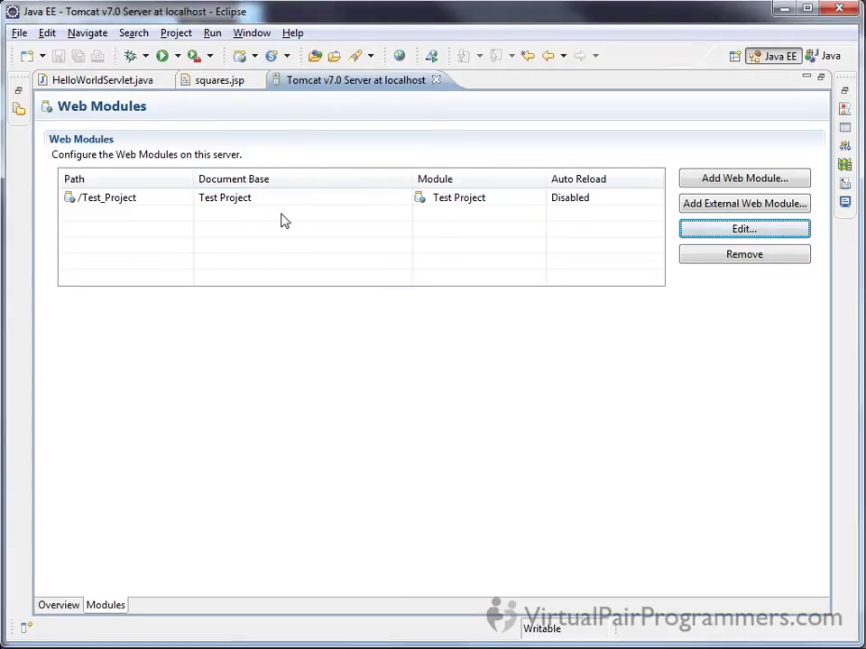
Recheck the server's overview and web module settings and close the Tomcat v7.0 configuration editor.
{"action": "left_click", "coordinate": [56, 608]}
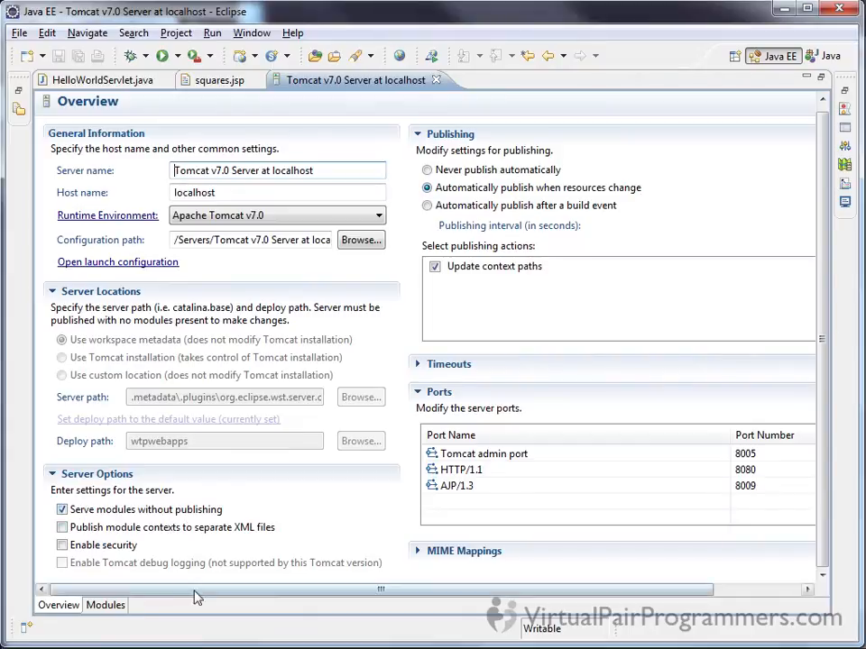
{"action": "left_click", "coordinate": [97, 605]}
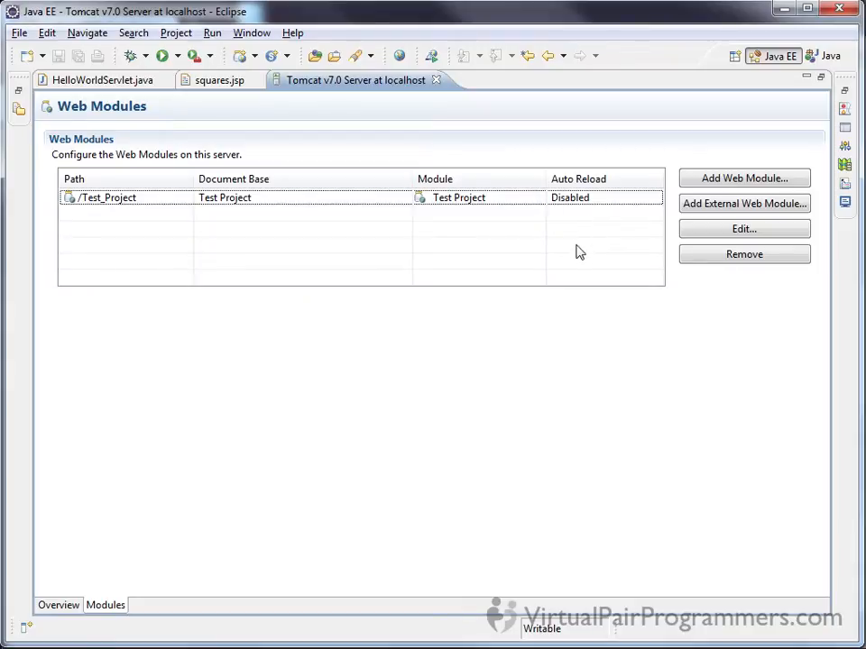
{"action": "left_click", "coordinate": [436, 79]}
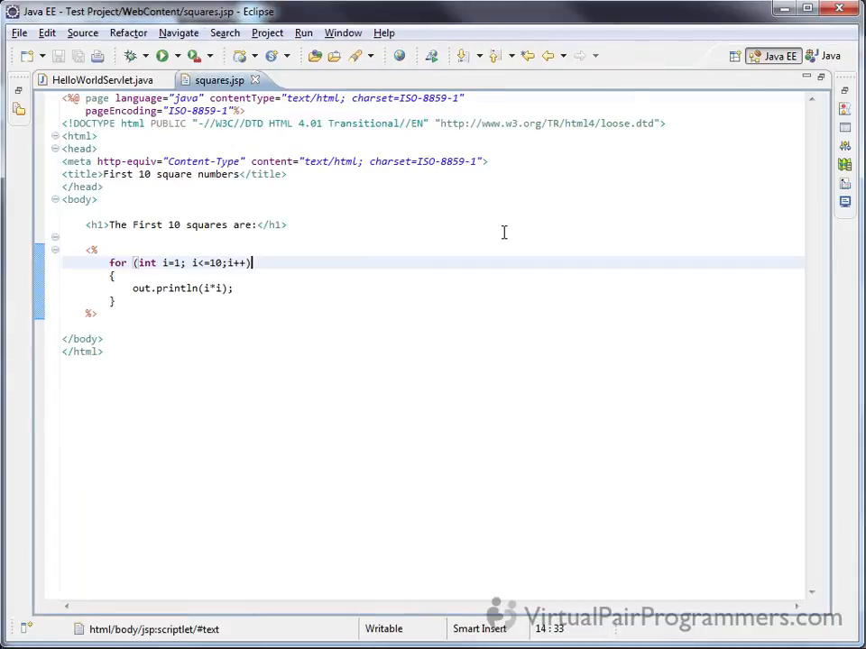
Restore the maximized squares.jsp editor to its normal size and start the Tomcat v7.0 server in debug mode.
{"action": "double_click", "coordinate": [200, 81]}
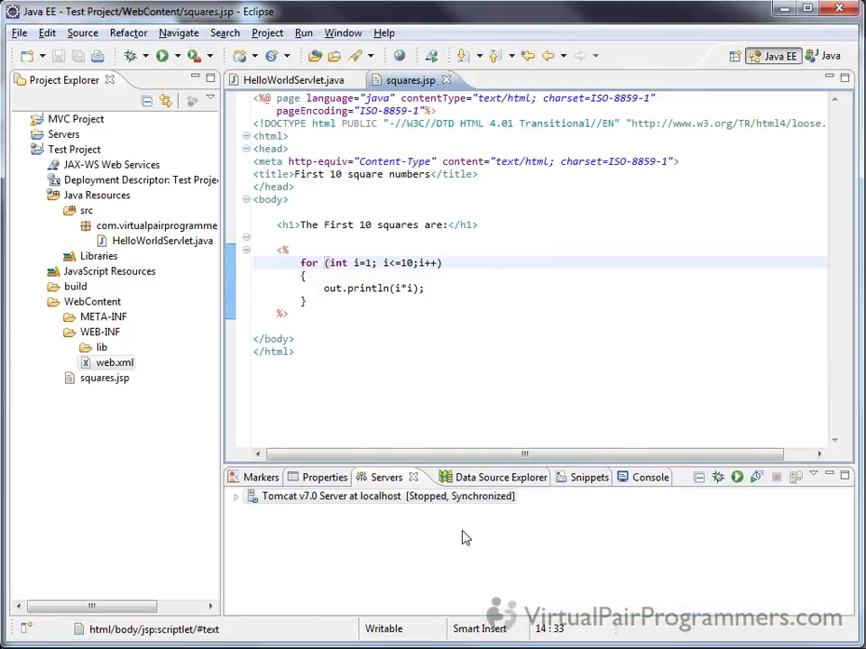
{"action": "right_click", "coordinate": [409, 527]}
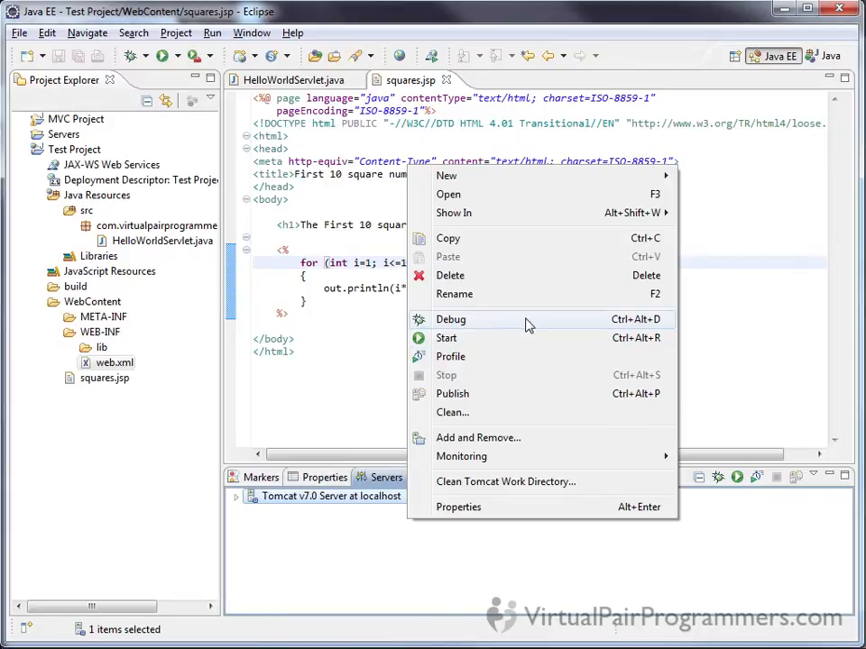
{"action": "left_click", "coordinate": [617, 322]}
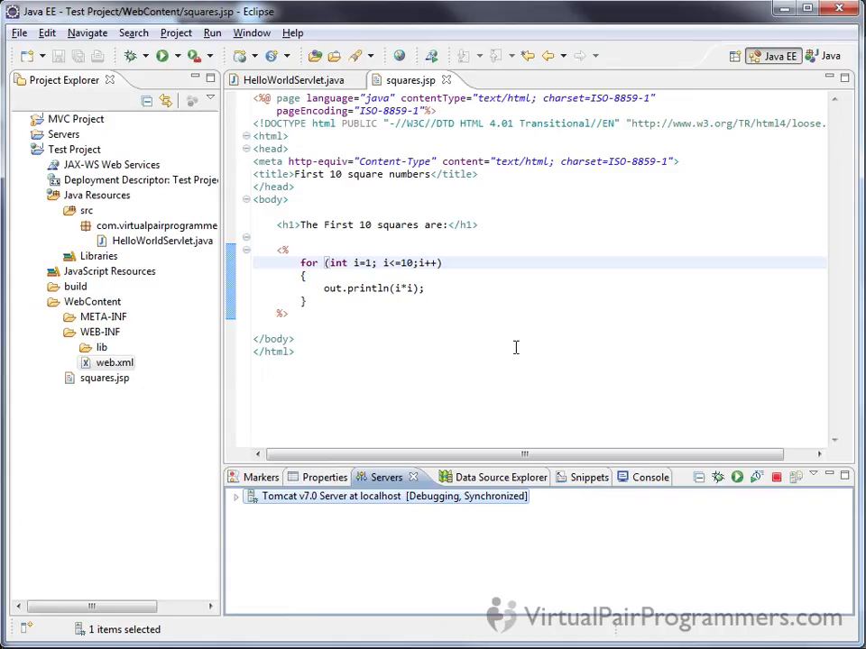
Insert an empty <ul></ul> element on its own line above the scriptlet in squares.jsp.
{"action": "left_click", "coordinate": [393, 248]}
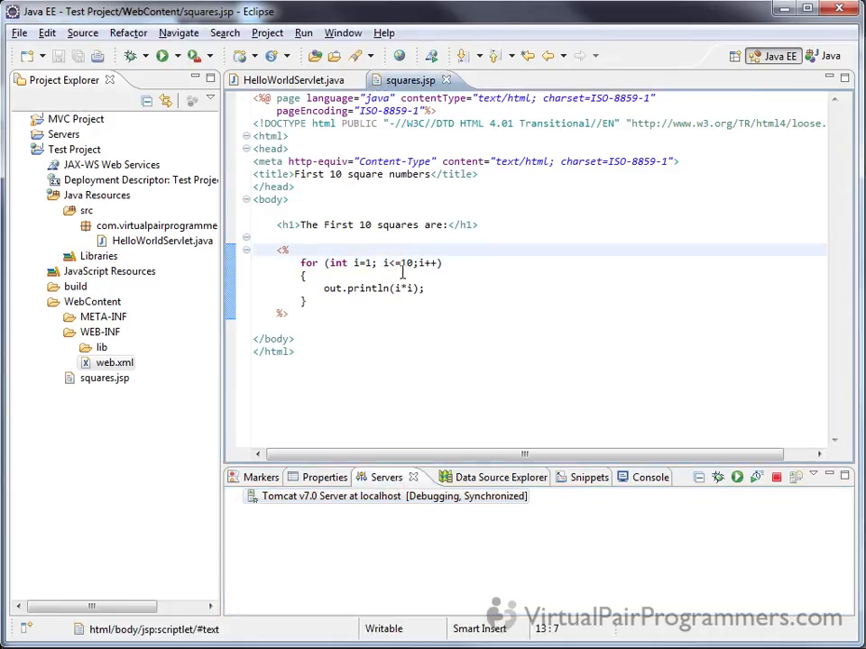
{"action": "key", "text": "Return"}
{"action": "key", "text": "BackSpace"}
{"action": "key", "text": "BackSpace"}
{"action": "key", "text": "Up"}
{"action": "key", "text": "Return"}
{"action": "key", "text": "Tab"}
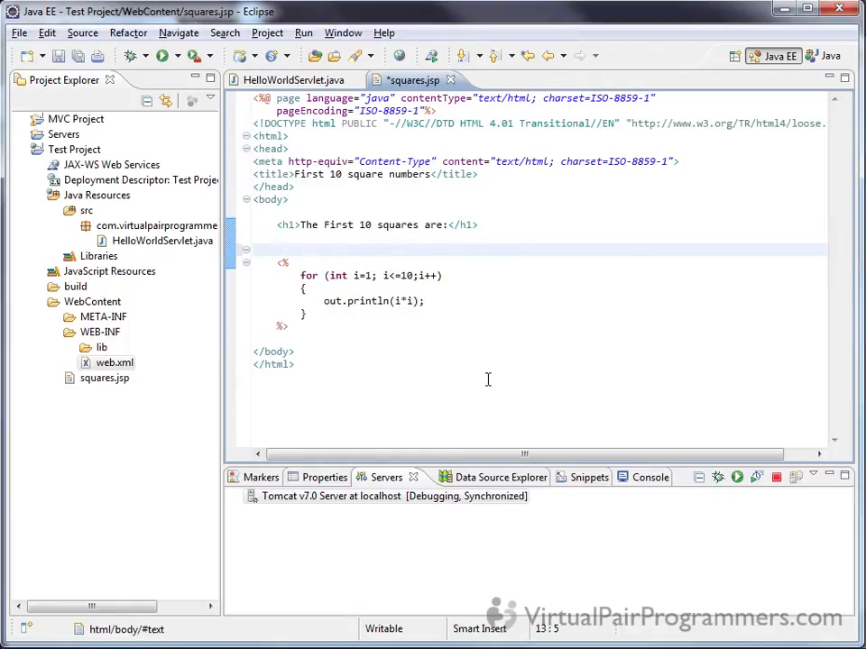
{"action": "type", "text": "<ul></ul>"}
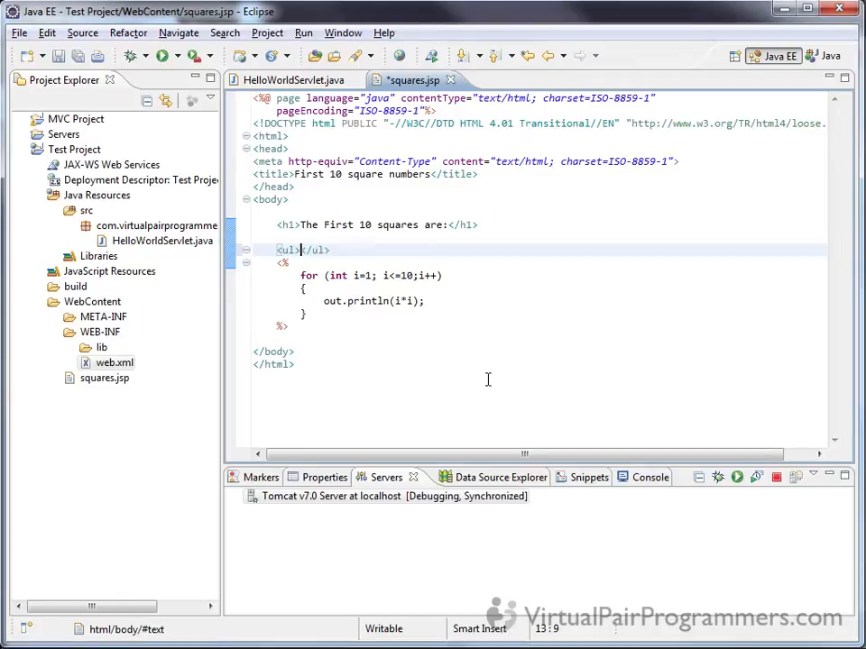
Move the closing </ul> tag to a new line directly below the end of the scriptlet.
{"action": "key", "text": "Right"}
{"action": "key", "text": "shift+End"}
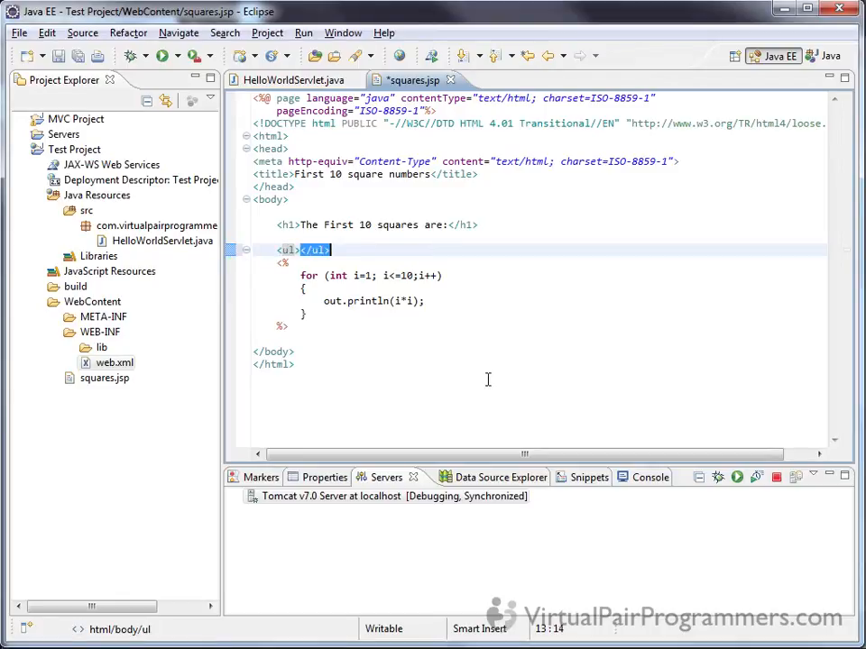
{"action": "key", "text": "ctrl+x"}
{"action": "key", "text": "Down"}
{"action": "key", "text": "Down"}
{"action": "key", "text": "Down"}
{"action": "key", "text": "Down"}
{"action": "key", "text": "Down"}
{"action": "key", "text": "Down"}
{"action": "key", "text": "Return"}
{"action": "key", "text": "ctrl+v"}
Add out.println("<li>"); as the first statement inside the for loop, above out.println(i*i);.
{"action": "key", "text": "Up"}
{"action": "key", "text": "Up"}
{"action": "key", "text": "Up"}
{"action": "key", "text": "Up"}
{"action": "key", "text": "Return"}
{"action": "type", "text": "out.prui"}
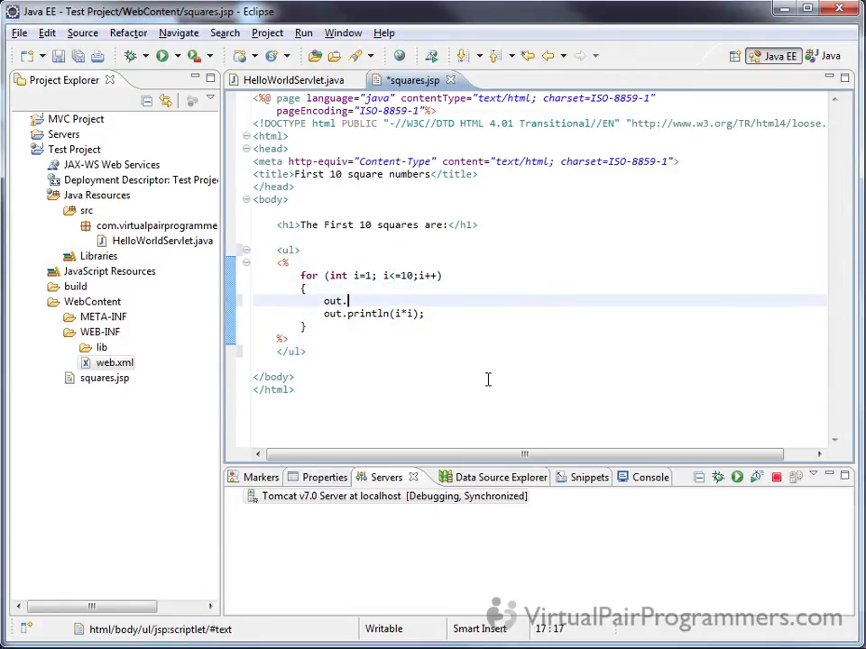
{"action": "key", "text": "BackSpace"}
{"action": "key", "text": "BackSpace"}
{"action": "type", "text": "intln(\"<"}
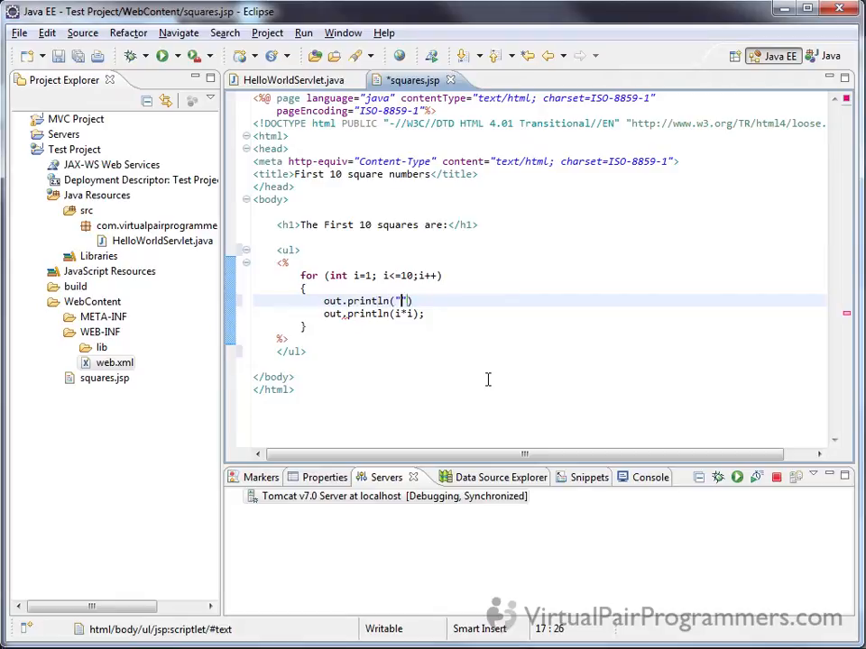
{"action": "type", "text": "li>\");"}
Add out.println("</li>"); below out.println(i*i); in the loop and save squares.jsp.
{"action": "key", "text": "Down"}
{"action": "key", "text": "Return"}
{"action": "type", "text": "out.println(\"</li>\");"}
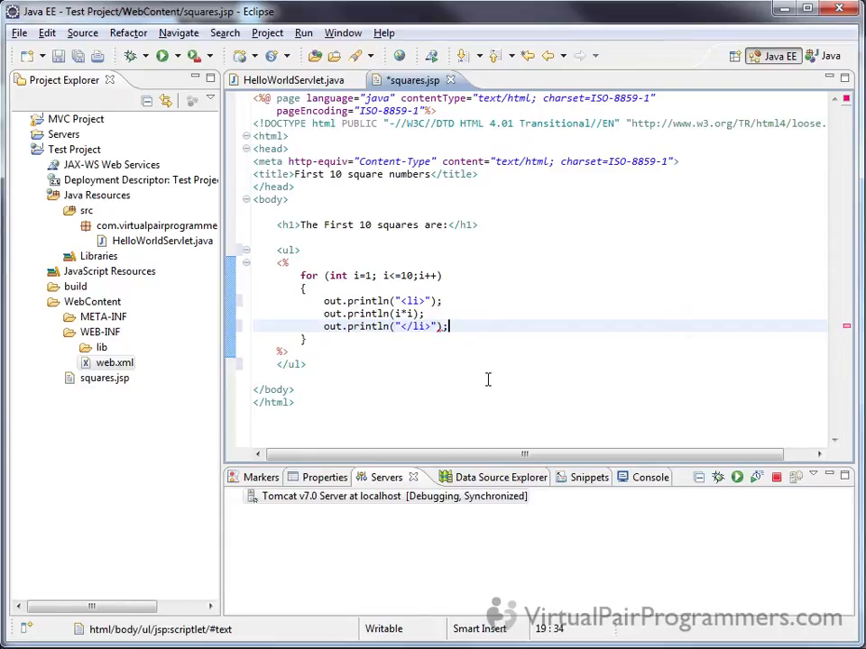
{"action": "key", "text": "ctrl+s"}
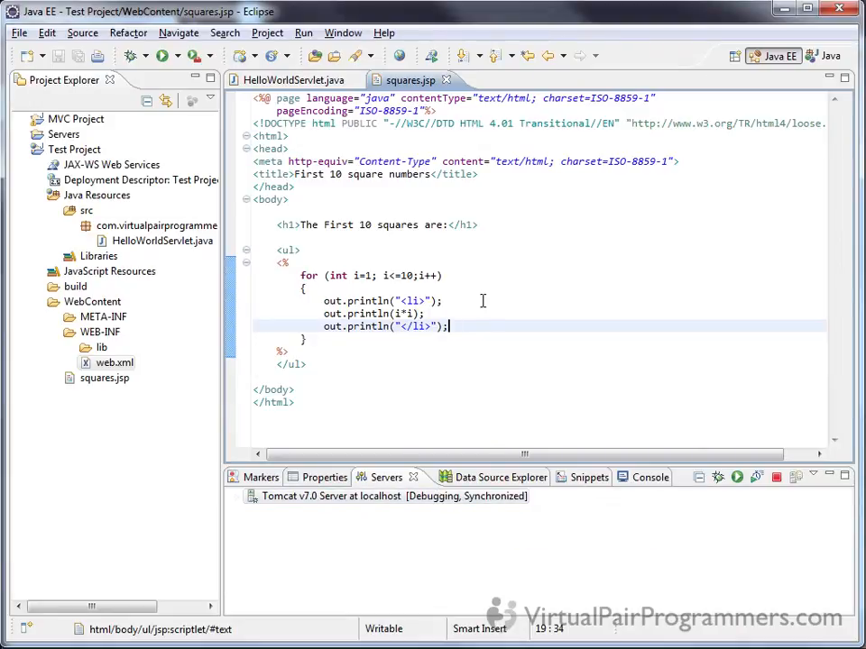
Switch to the browser, reload squares.jsp, and load localhost:8080/Test_Project/HelloWorldServlet in its place.
{"action": "key", "text": "alt+Tab"}
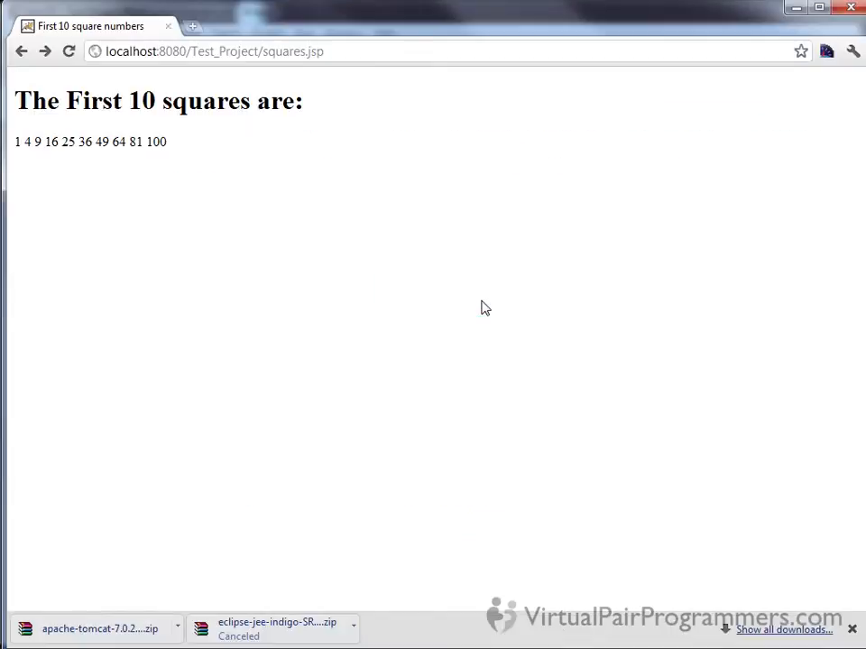
{"action": "left_click", "coordinate": [70, 50]}
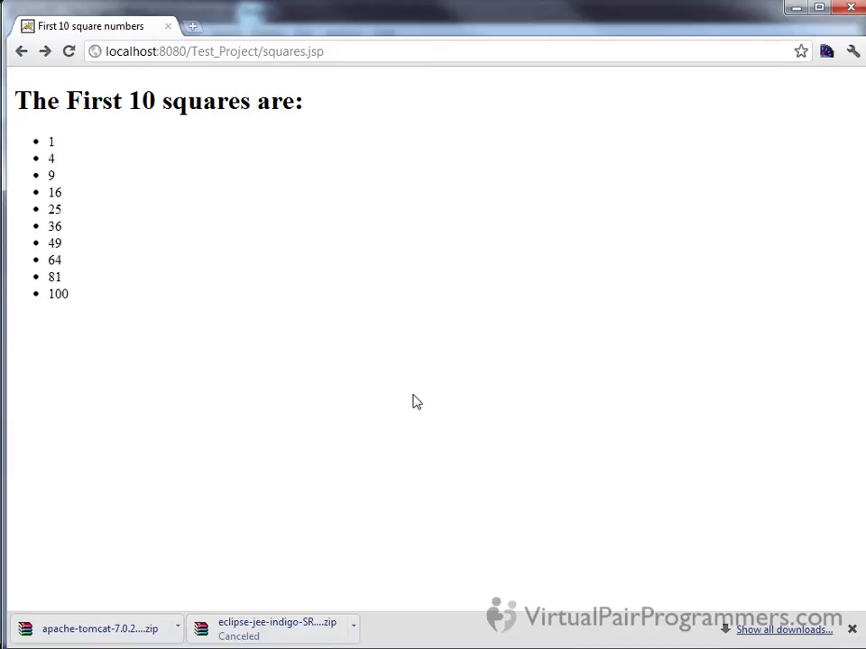
{"action": "left_click_drag", "start_coordinate": [259, 51], "coordinate": [343, 51]}
{"action": "type", "text": "/Hr"}
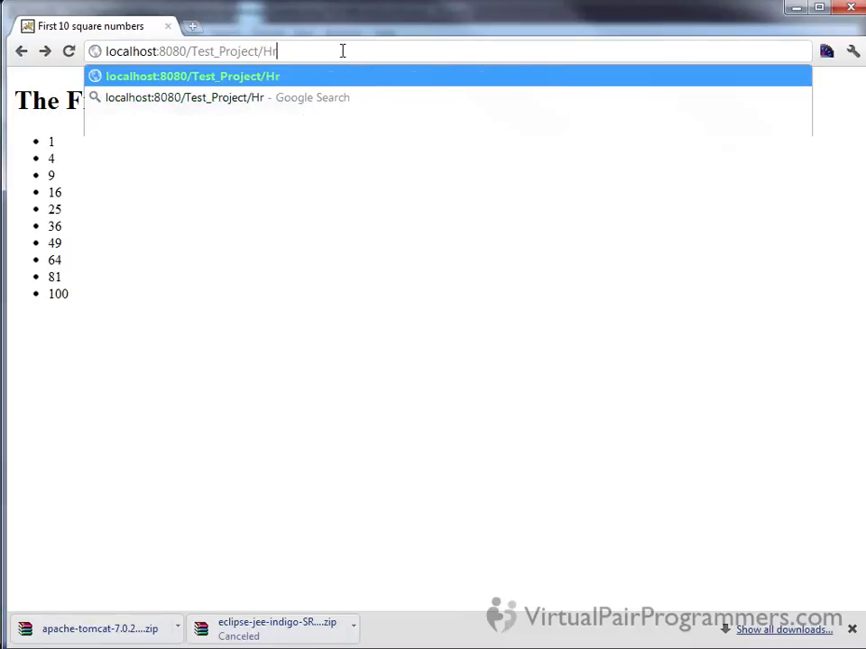
{"action": "key", "text": "BackSpace"}
{"action": "type", "text": "e"}
{"action": "key", "text": "Return"}
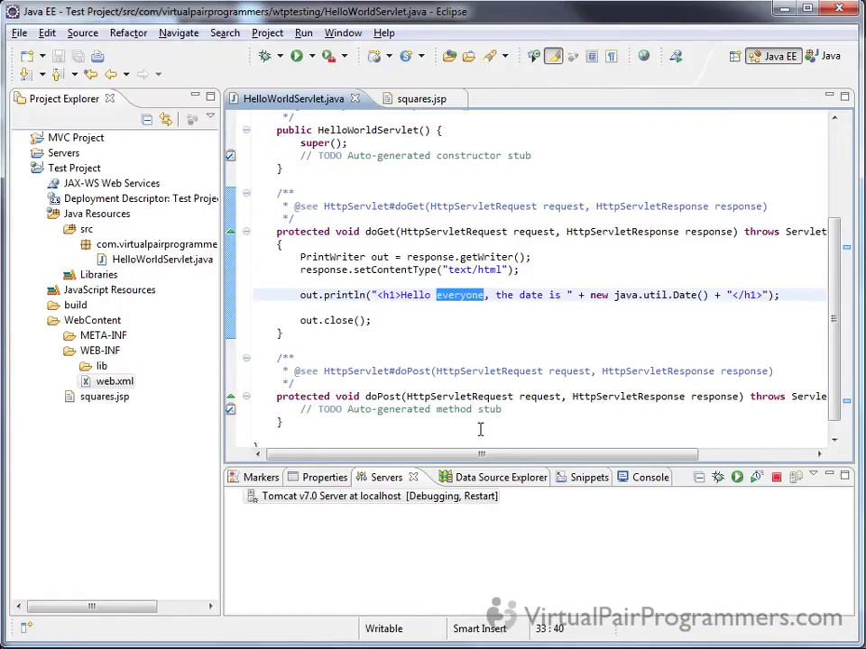
In HelloWorldServlet.java, change the printed greeting in doGet to "Hello world! The date is " and save the file.
{"action": "type", "text": "worl"}
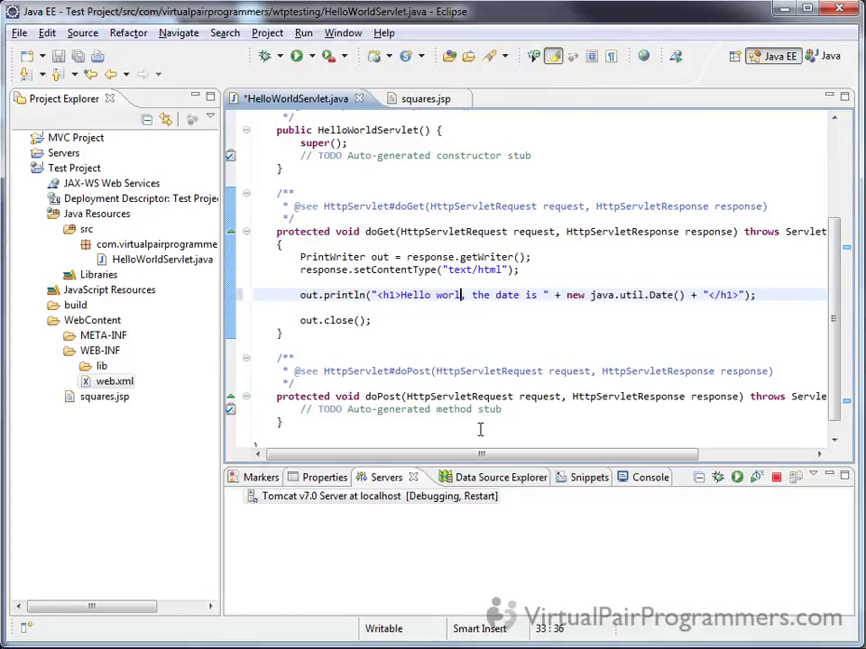
{"action": "type", "text": "d"}
{"action": "key", "text": "Right"}
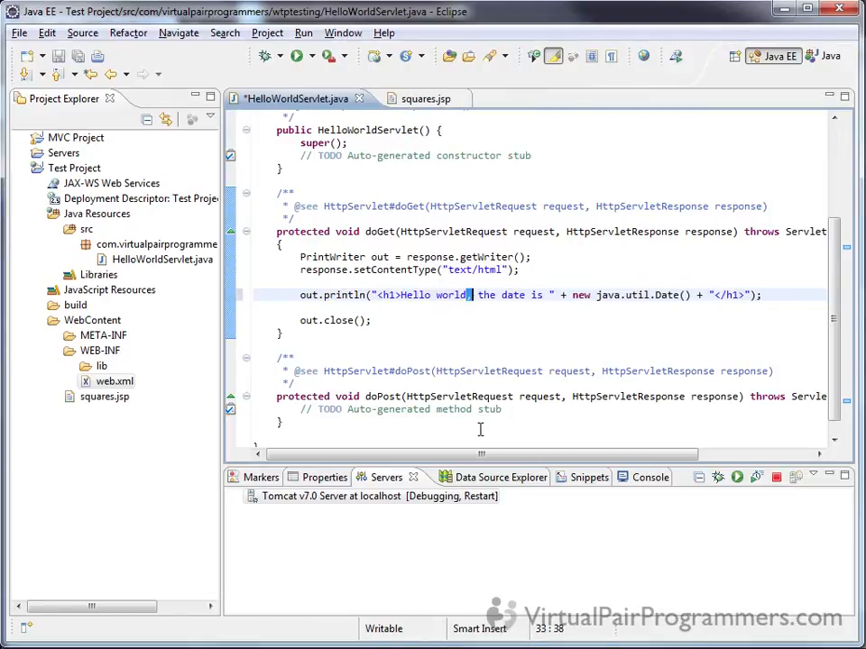
{"action": "key", "text": "BackSpace"}
{"action": "type", "text": "!"}
{"action": "key", "text": "Right"}
{"action": "key", "text": "Right"}
{"action": "key", "text": "BackSpace"}
{"action": "type", "text": "T"}
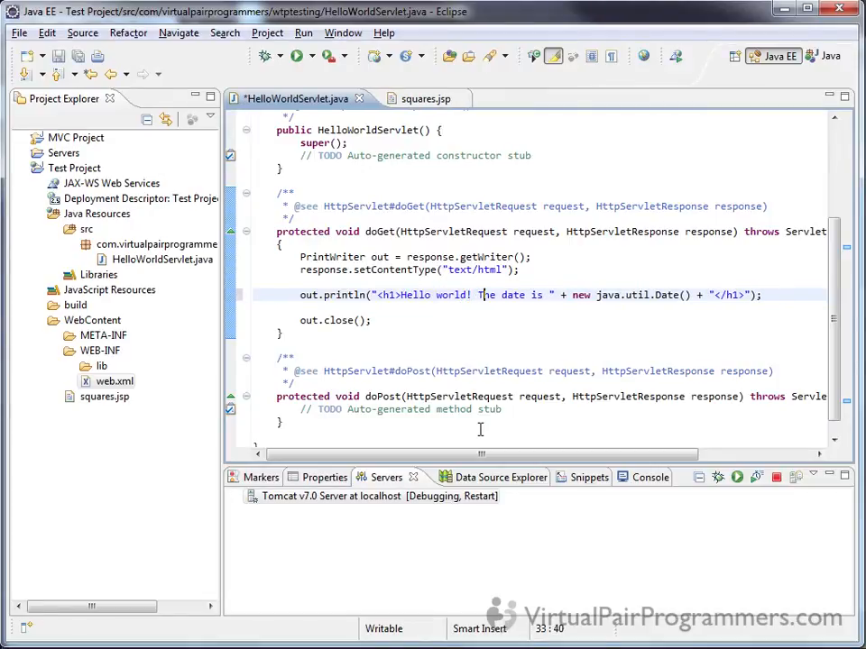
{"action": "left_click", "coordinate": [531, 322]}
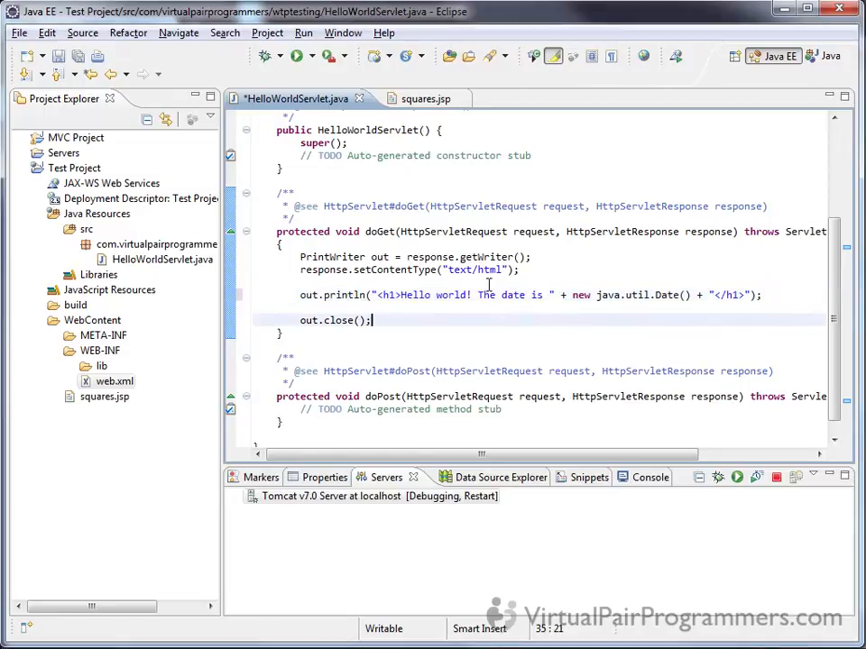
{"action": "mouse_move", "coordinate": [476, 269]}
{"action": "key", "text": "ctrl+s"}
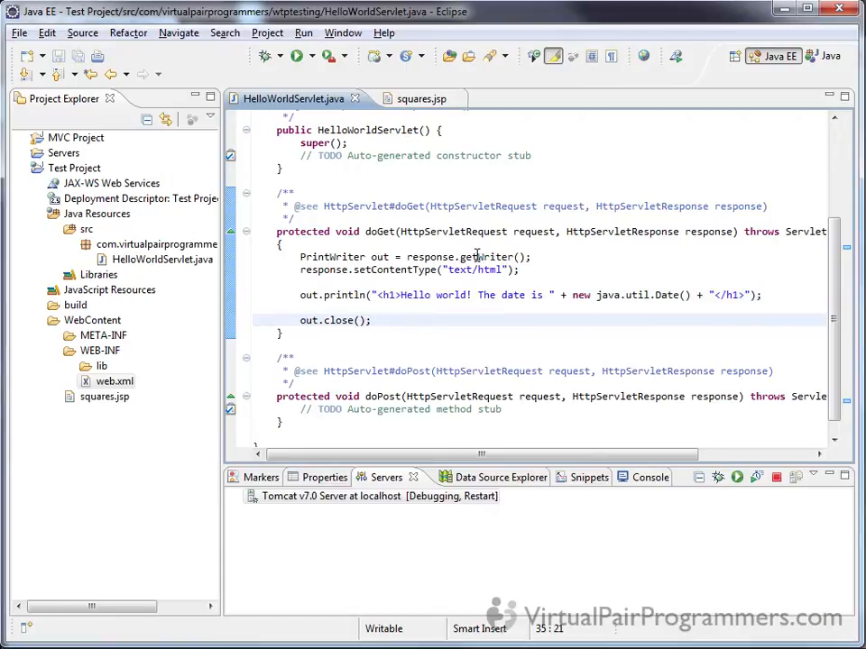
Switch to the browser and reload the HelloWorldServlet page to check the edited greeting.
{"action": "key", "text": "alt+Tab"}
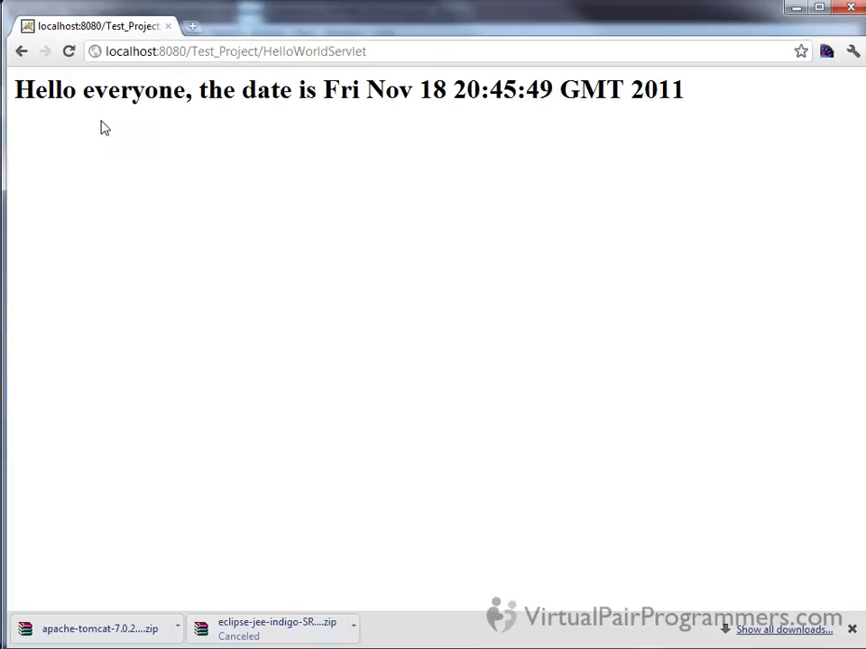
{"action": "left_click", "coordinate": [70, 51]}
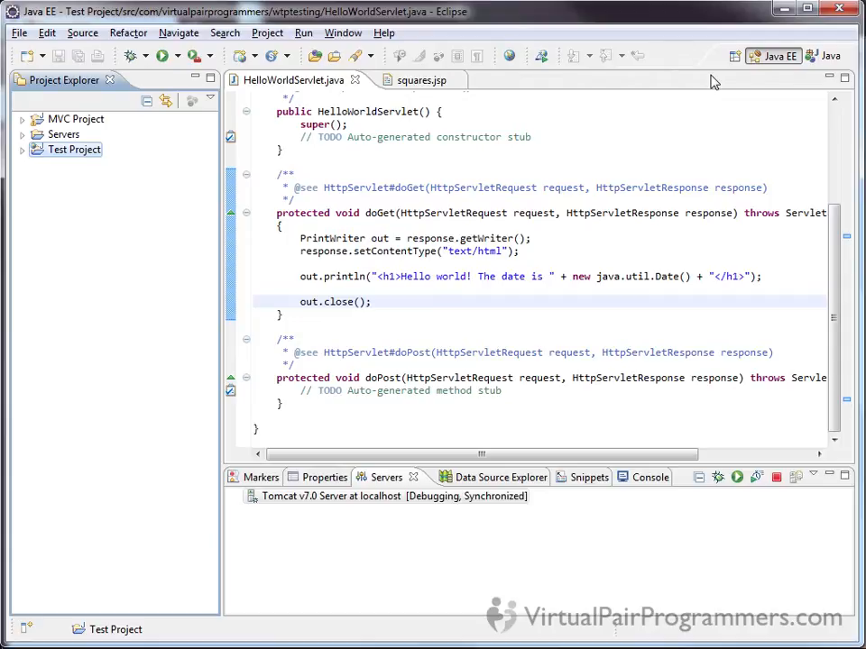
Expand MVC Project in Eclipse to view its contents, collapse it, and close the open file editors.
{"action": "left_click", "coordinate": [77, 121]}
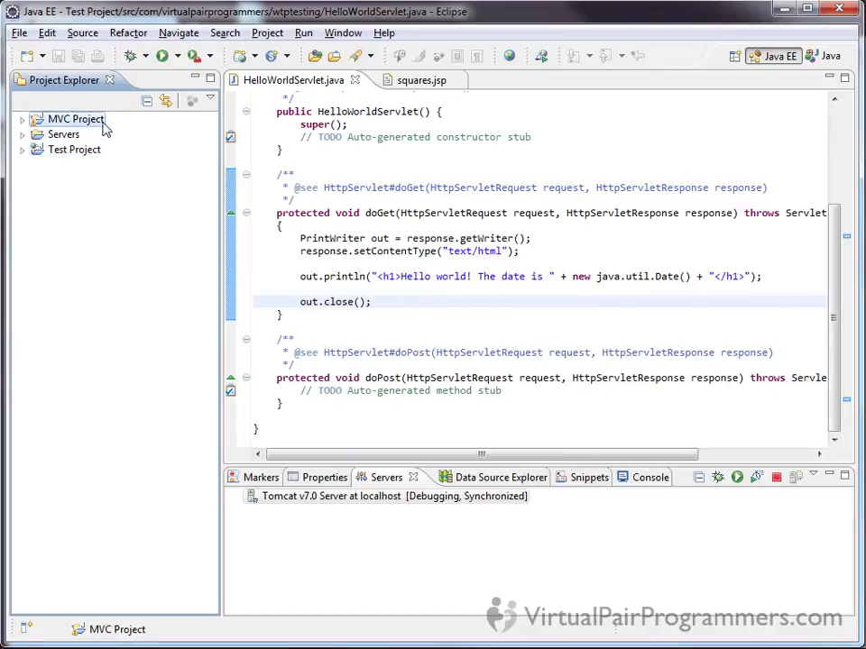
{"action": "left_click", "coordinate": [22, 119]}
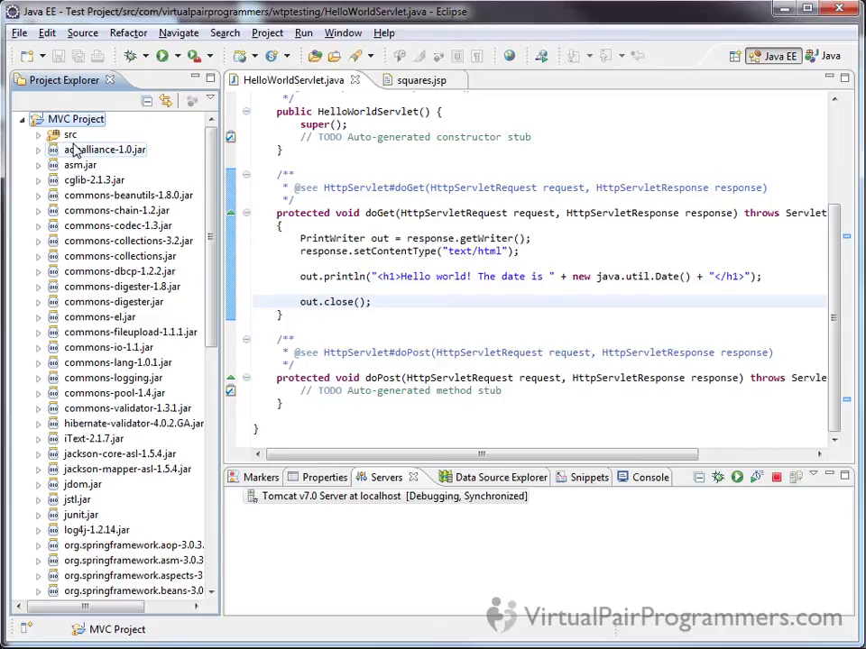
{"action": "left_click", "coordinate": [22, 119]}
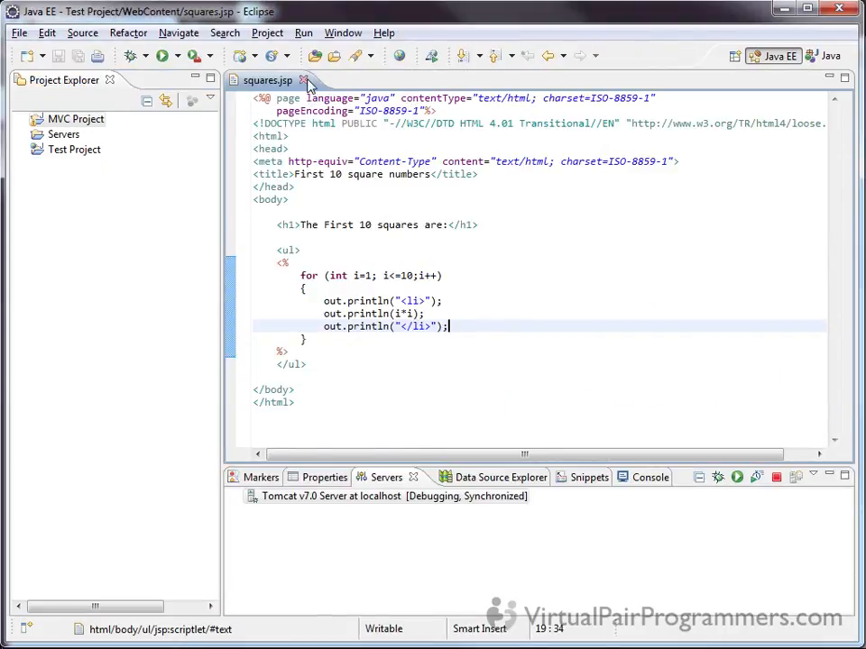
{"action": "left_click", "coordinate": [304, 80]}
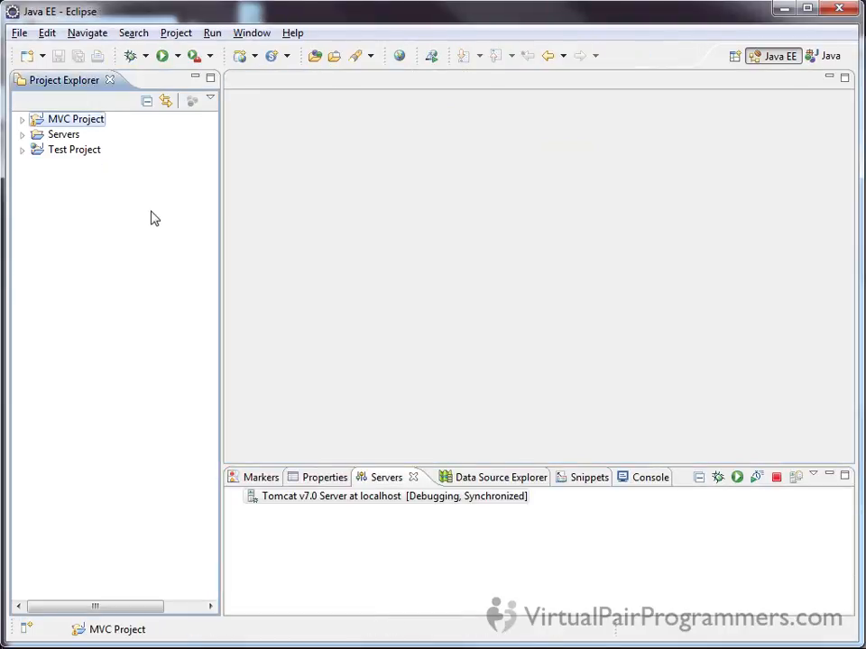
Close Test Project in the workspace.
{"action": "left_click", "coordinate": [66, 155]}
{"action": "right_click", "coordinate": [67, 154]}
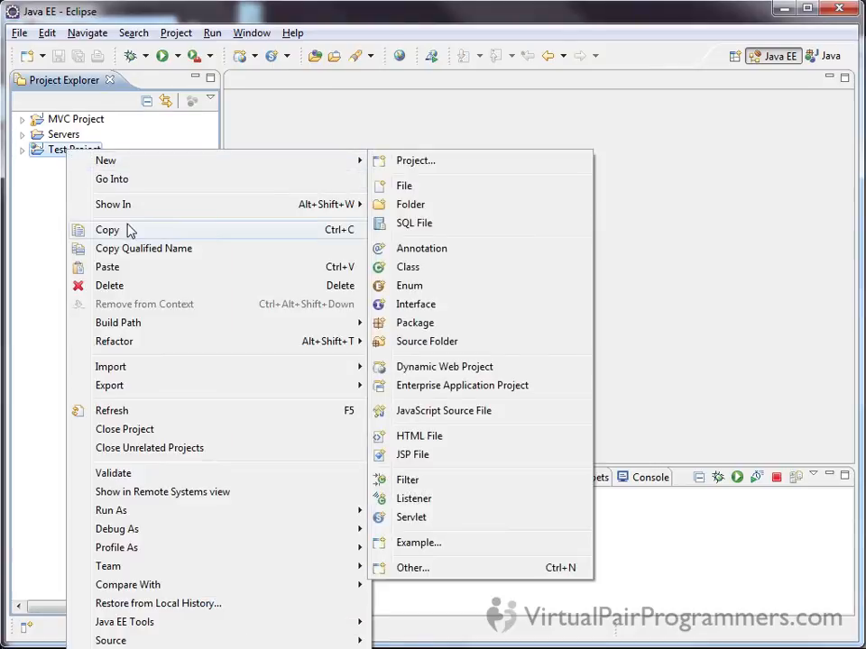
{"action": "left_click", "coordinate": [137, 433]}
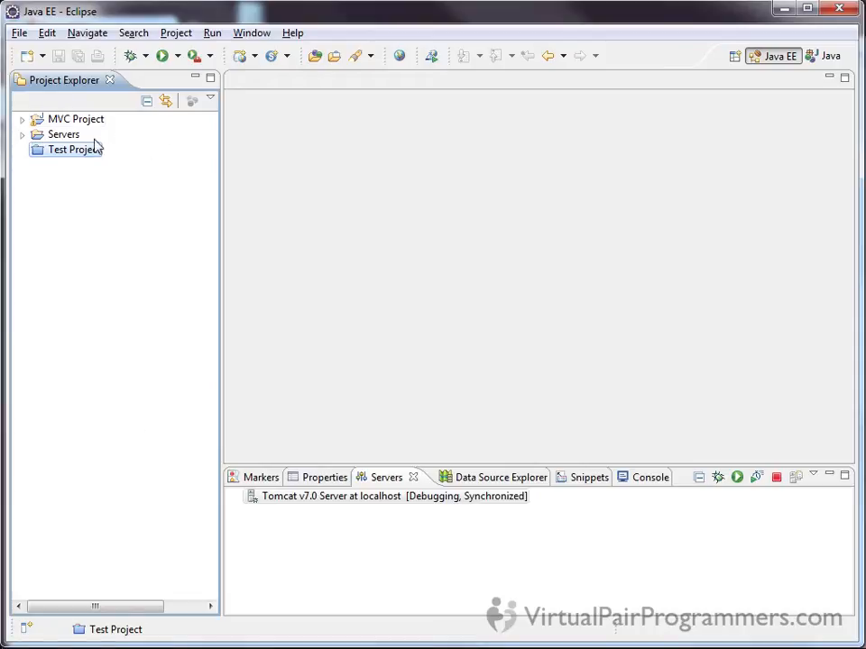
Check which Run As options are offered for MVC Project, without running it.
{"action": "left_click", "coordinate": [64, 119]}
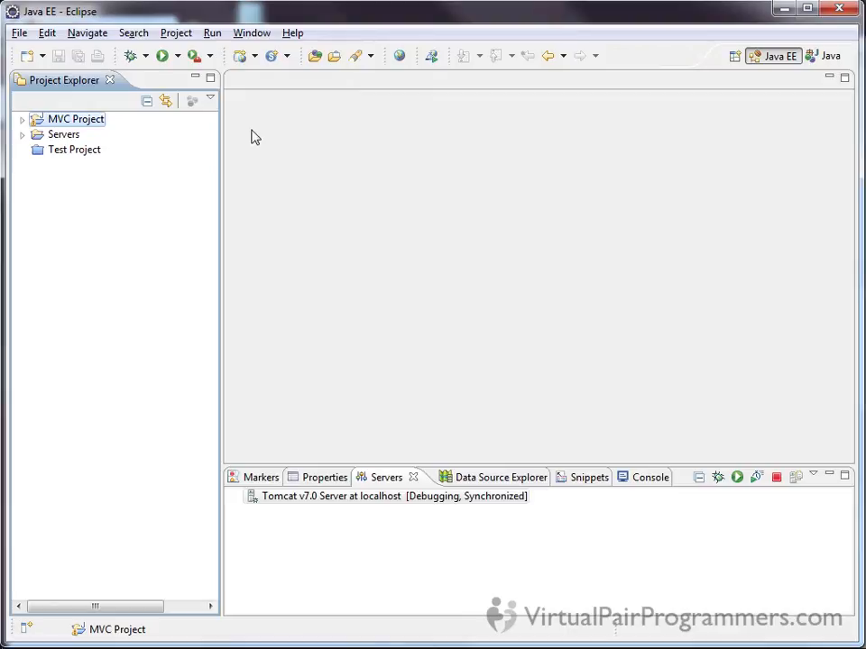
{"action": "right_click", "coordinate": [81, 119]}
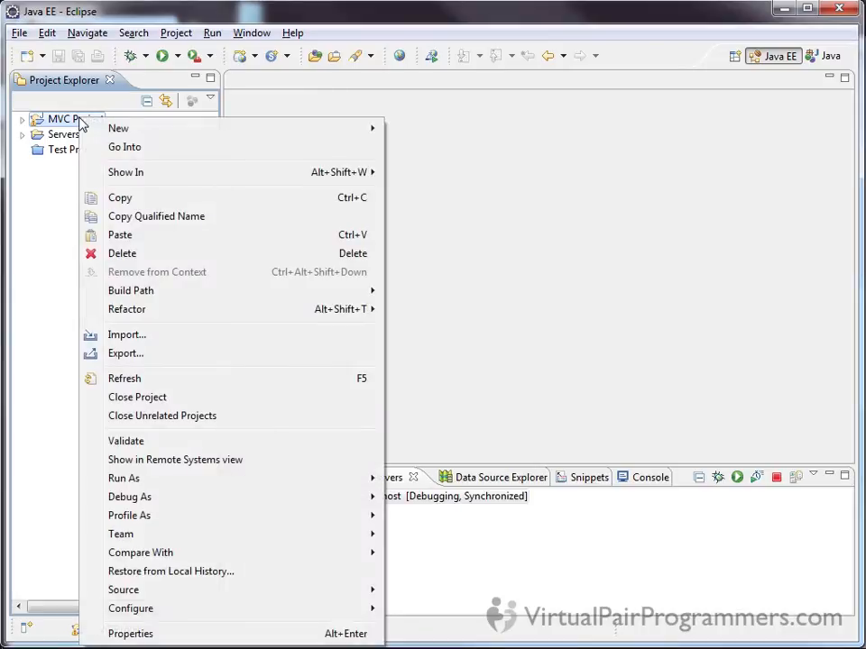
{"action": "mouse_move", "coordinate": [195, 482]}
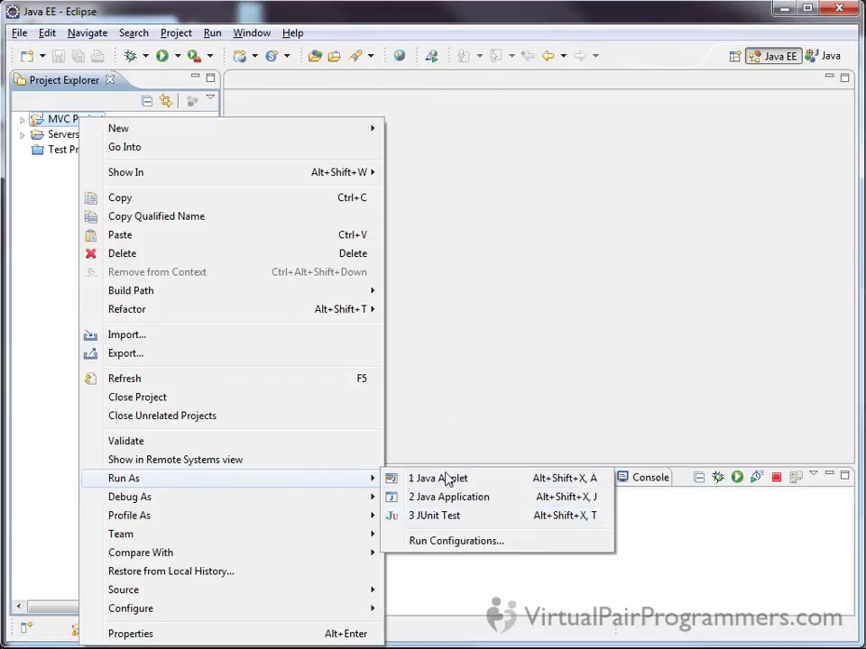
{"action": "left_click", "coordinate": [278, 280]}
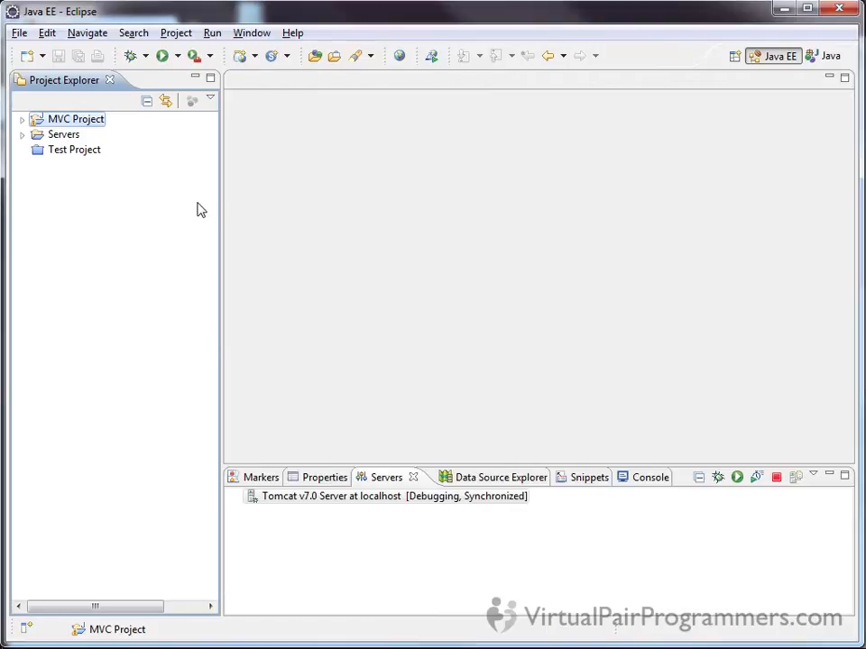
Examine the structure of MVC Project, including its src packages, libraries and web folders, and collapse the project.
{"action": "left_click", "coordinate": [21, 119]}
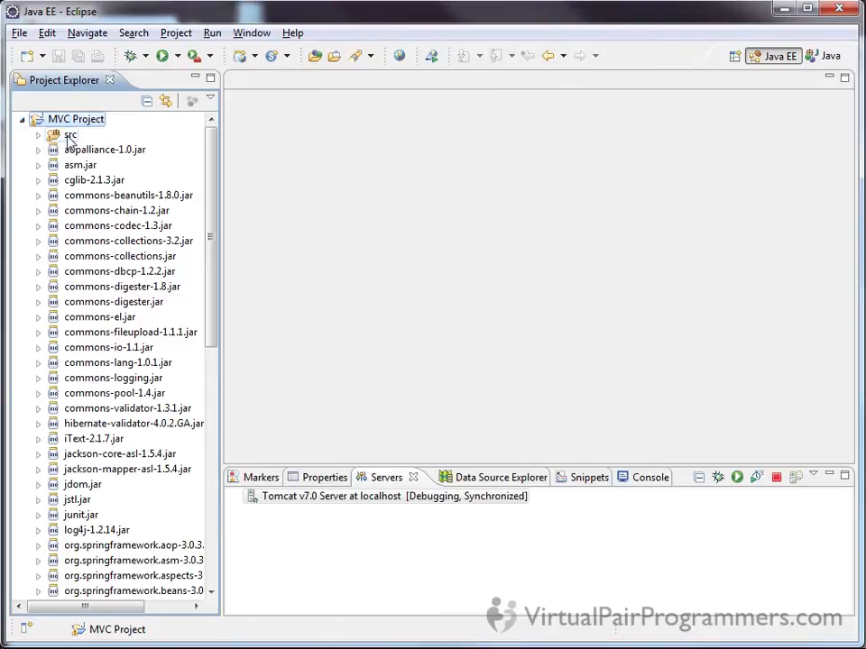
{"action": "left_click", "coordinate": [38, 135]}
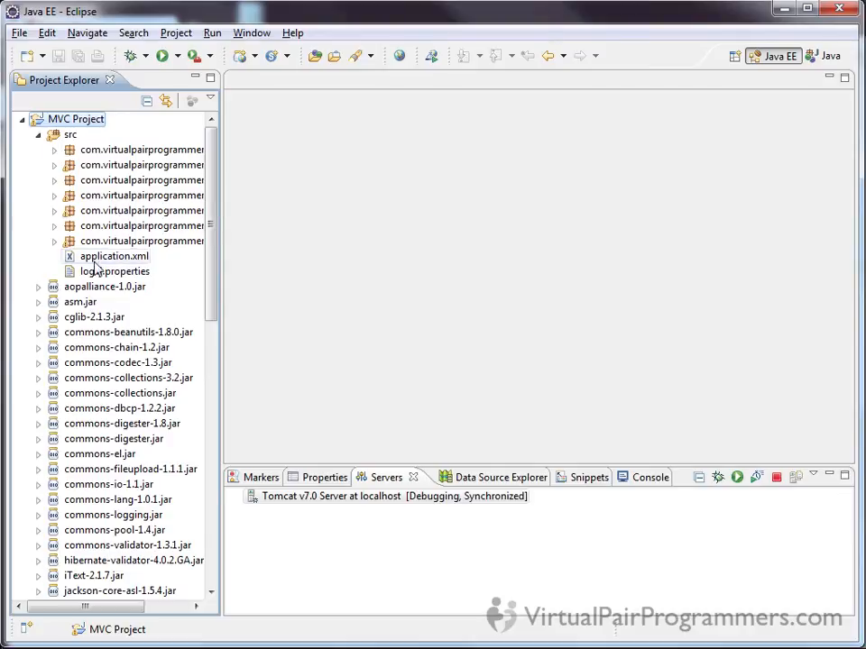
{"action": "left_click", "coordinate": [38, 135]}
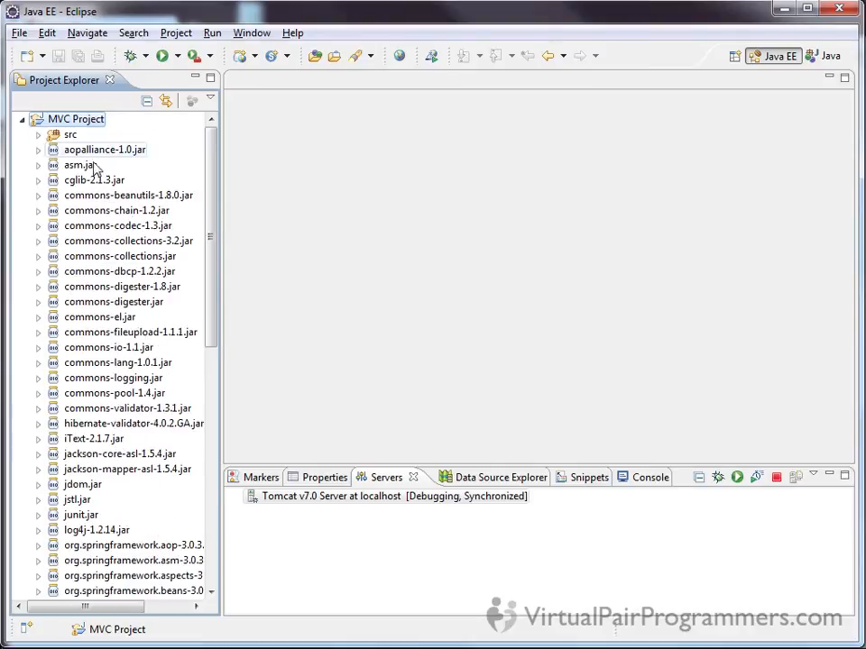
{"action": "scroll", "coordinate": [216, 261], "scroll_direction": "down", "scroll_amount": 3}
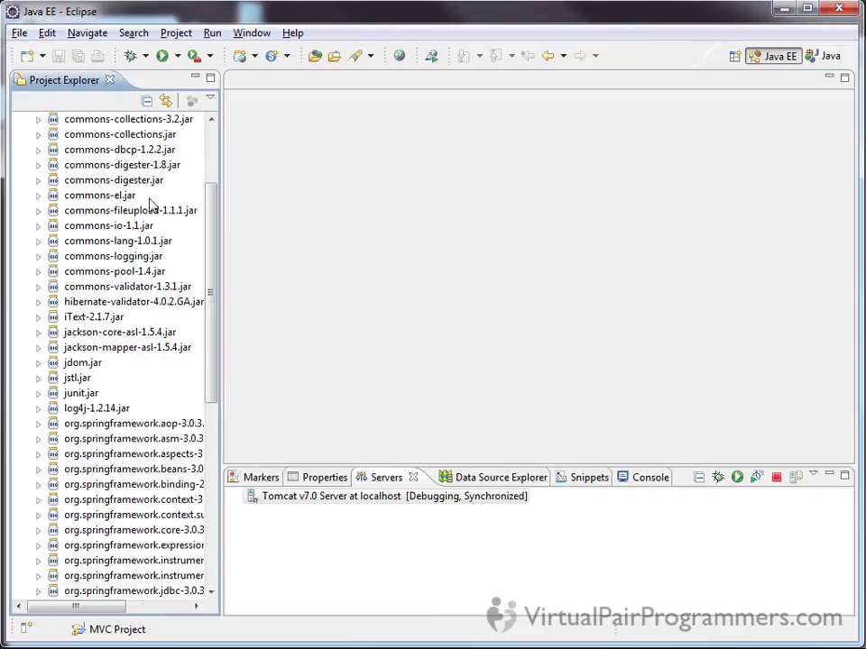
{"action": "left_click_drag", "start_coordinate": [213, 322], "coordinate": [224, 553]}
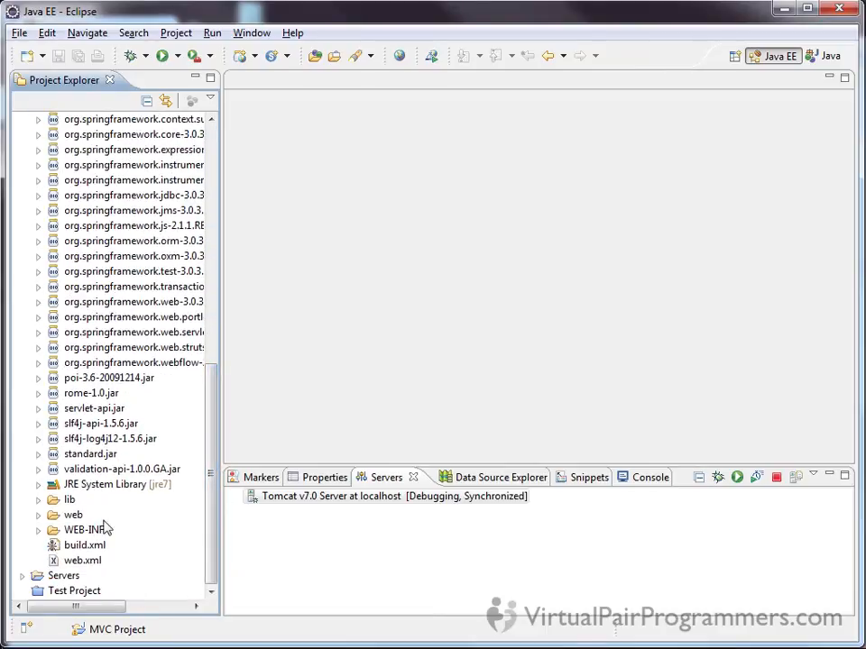
{"action": "left_click_drag", "start_coordinate": [208, 560], "coordinate": [210, 297]}
{"action": "left_click", "coordinate": [23, 122]}
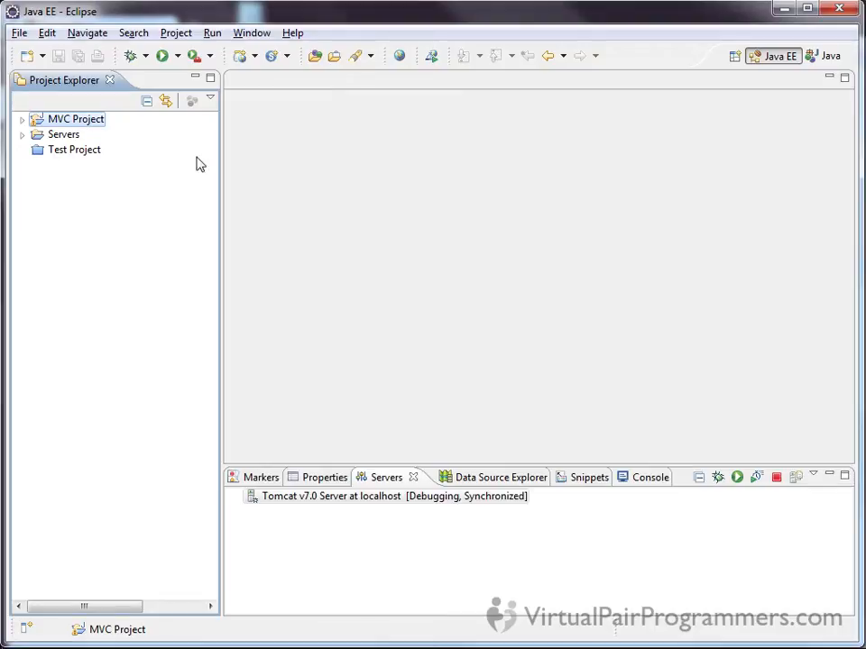
Stop the Tomcat v7.0 server and convert MVC Project to faceted form in its properties.
{"action": "left_click", "coordinate": [776, 477]}
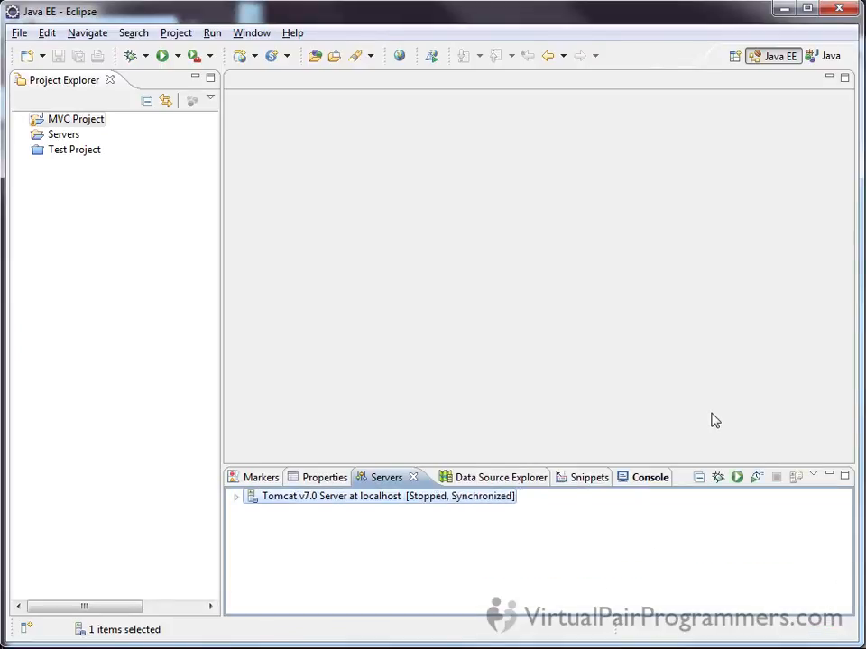
{"action": "left_click", "coordinate": [85, 123]}
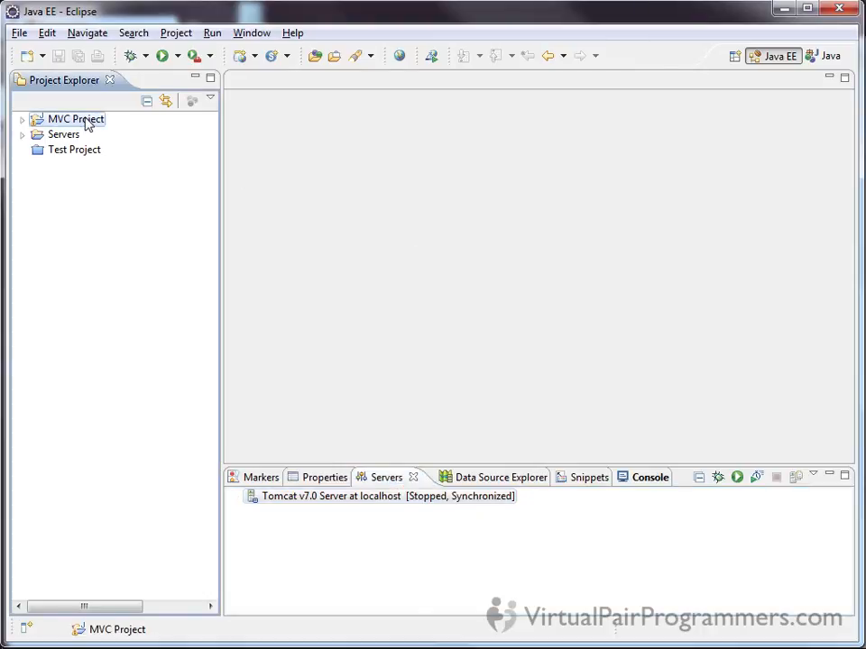
{"action": "right_click", "coordinate": [86, 125]}
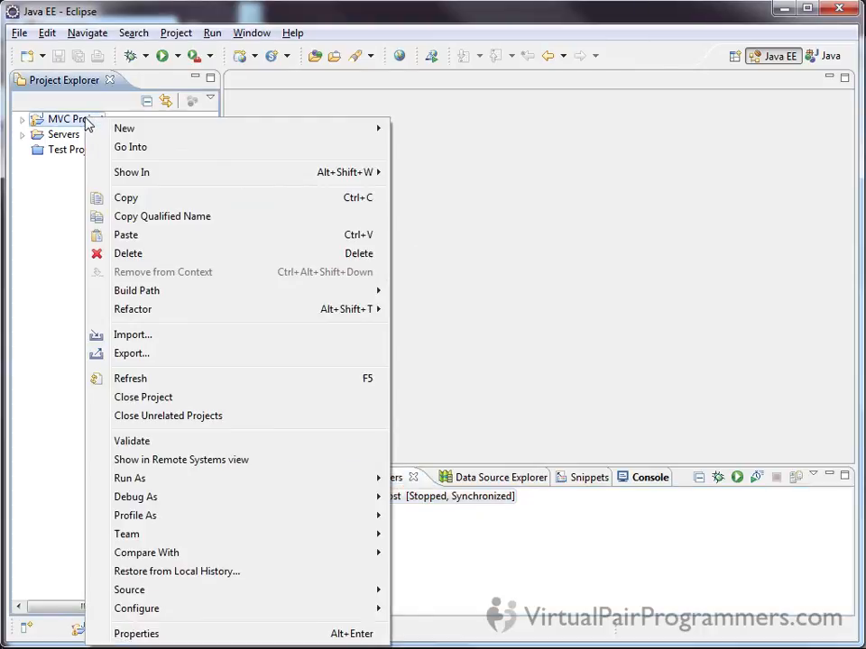
{"action": "left_click", "coordinate": [167, 636]}
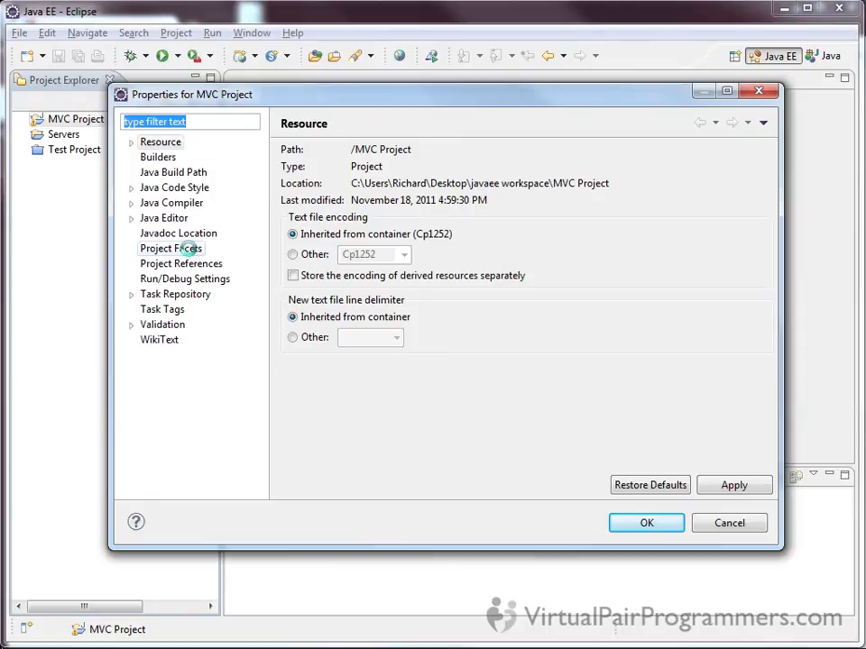
{"action": "left_click", "coordinate": [190, 252]}
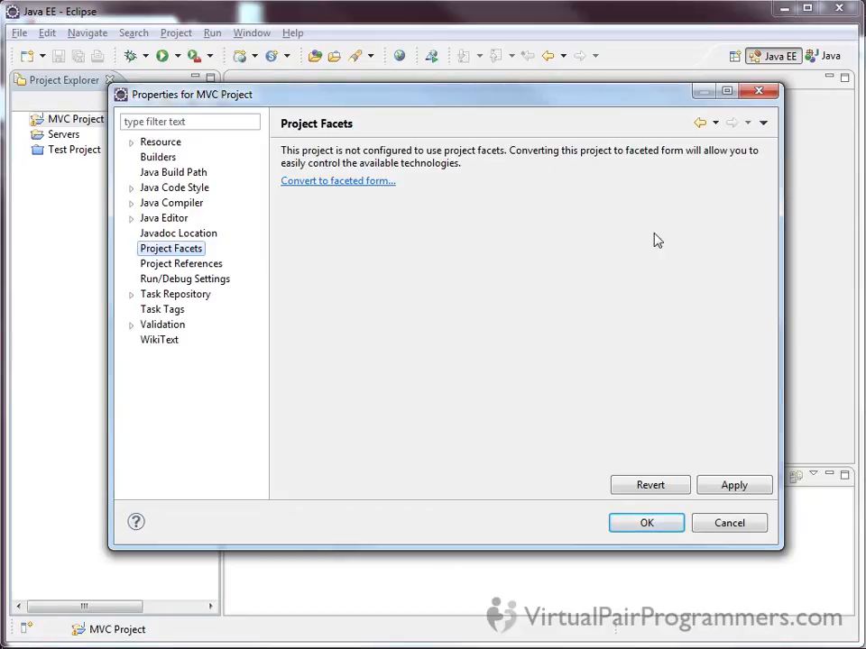
{"action": "left_click", "coordinate": [352, 188]}
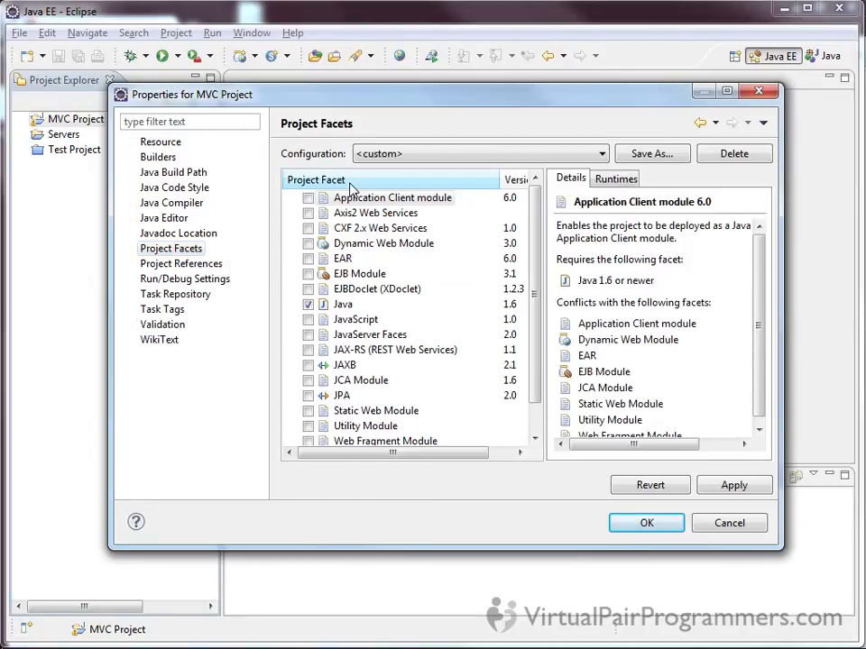
Enable the Dynamic Web Module 3.0 facet with context root MVC_Project and content directory WebContent, and accept the project properties.
{"action": "left_click_drag", "start_coordinate": [408, 100], "coordinate": [387, 77]}
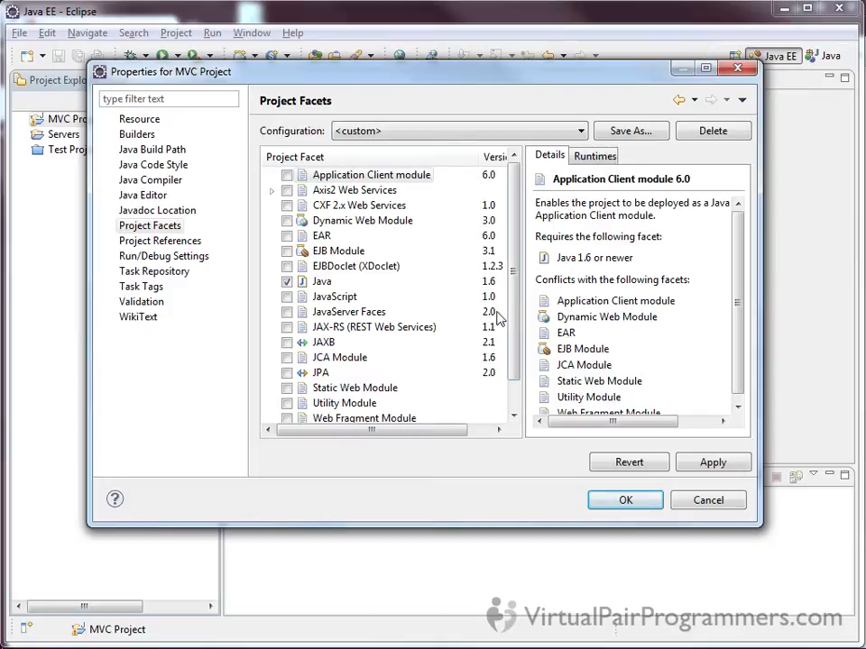
{"action": "left_click_drag", "start_coordinate": [520, 313], "coordinate": [523, 255]}
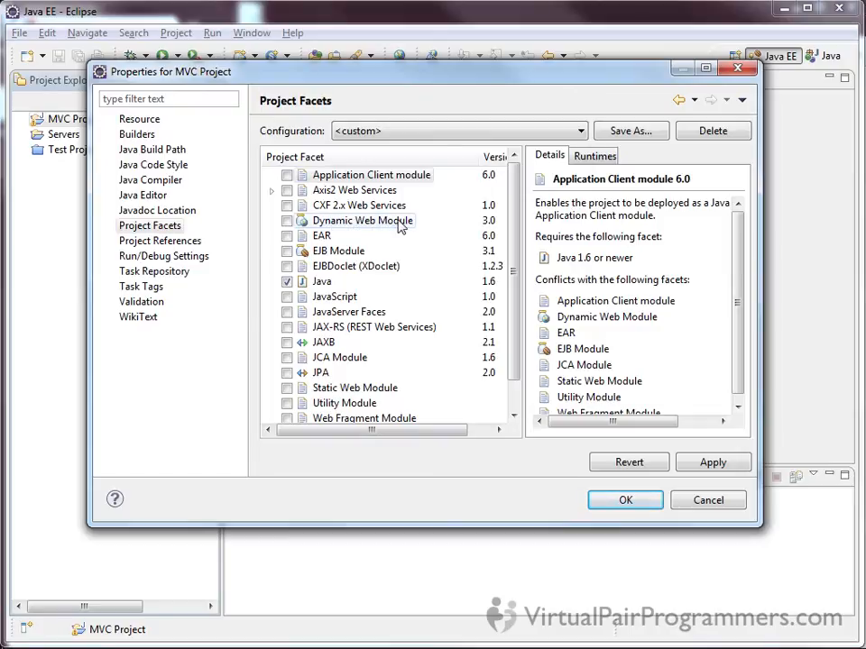
{"action": "left_click", "coordinate": [287, 221]}
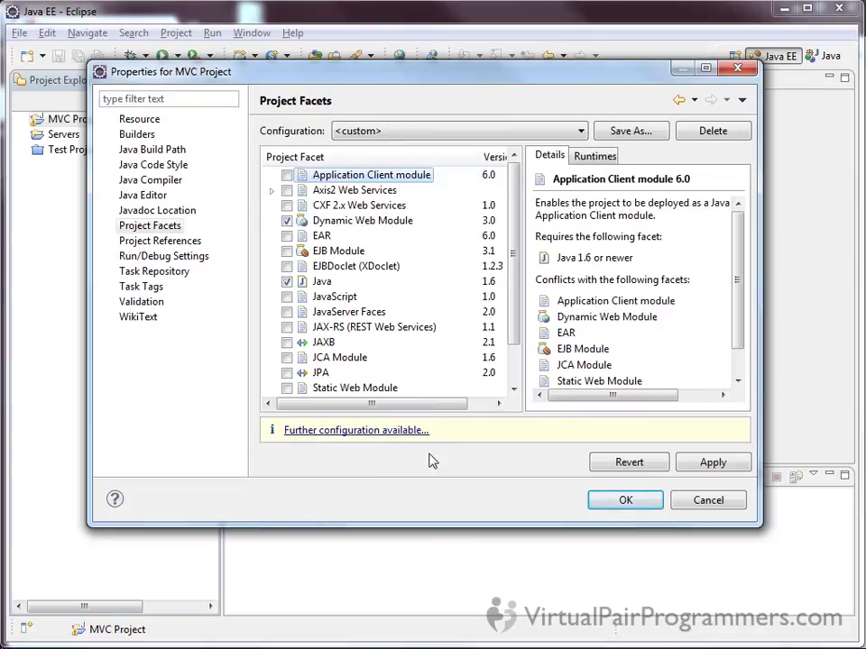
{"action": "left_click", "coordinate": [381, 432]}
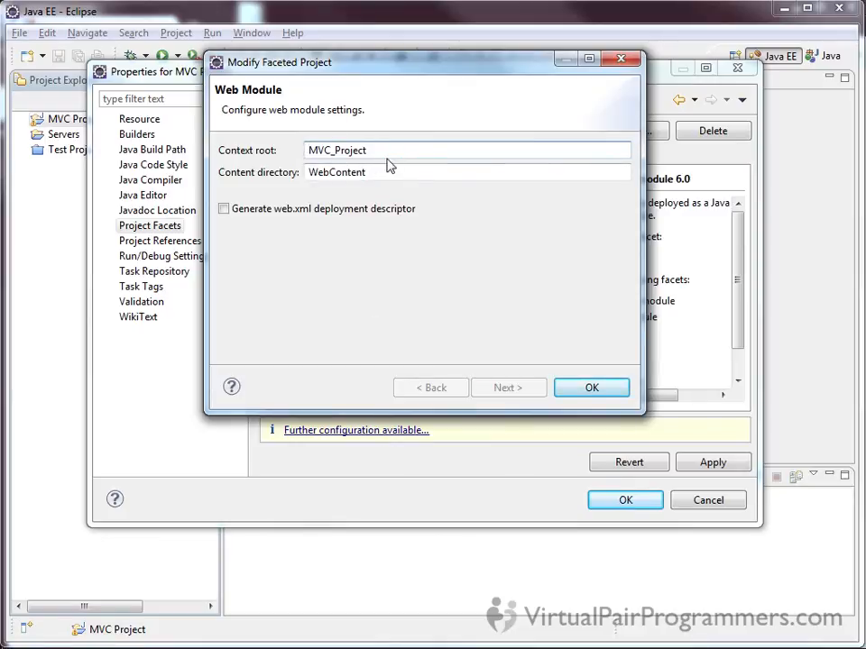
{"action": "left_click", "coordinate": [390, 151]}
{"action": "left_click", "coordinate": [594, 390]}
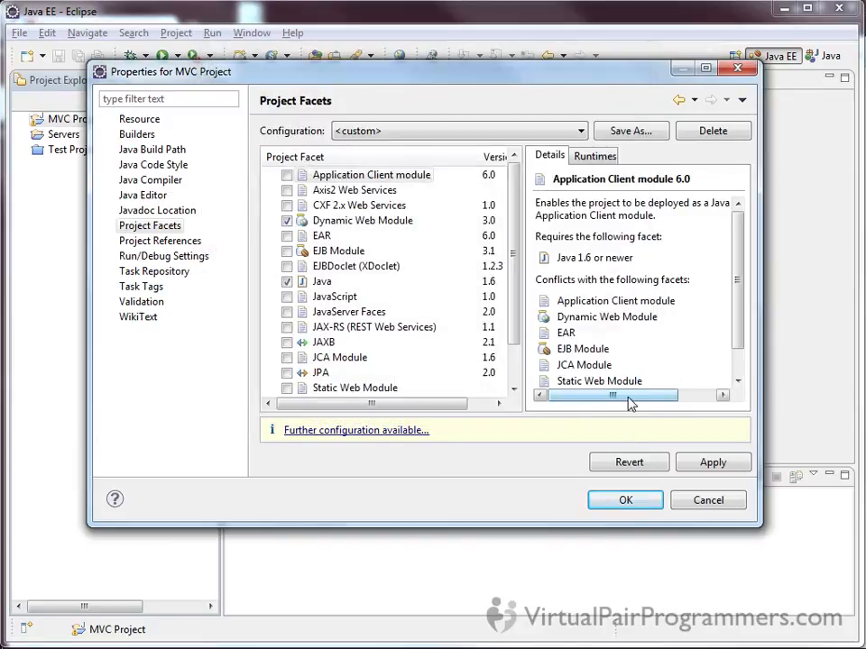
{"action": "left_click", "coordinate": [624, 503]}
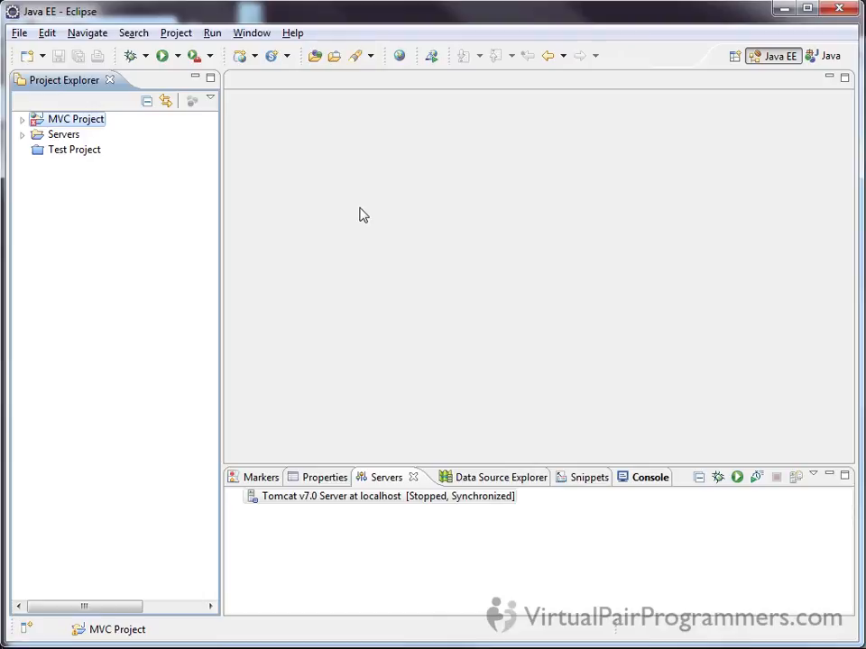
Move all files in MVC Project's web folder, from add-new-book.jsp to welcome.jsp, into the WebContent folder.
{"action": "left_click", "coordinate": [22, 119]}
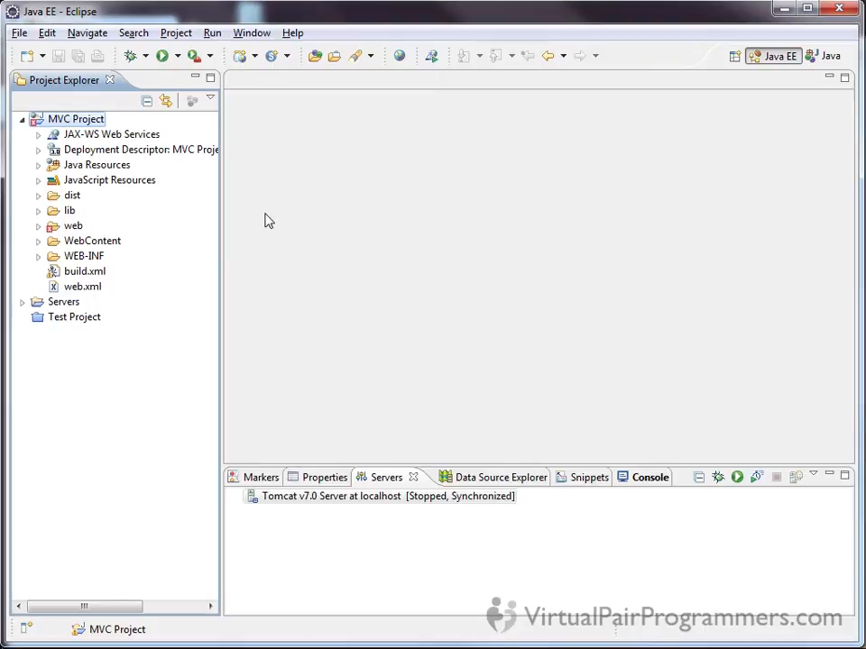
{"action": "left_click", "coordinate": [78, 226]}
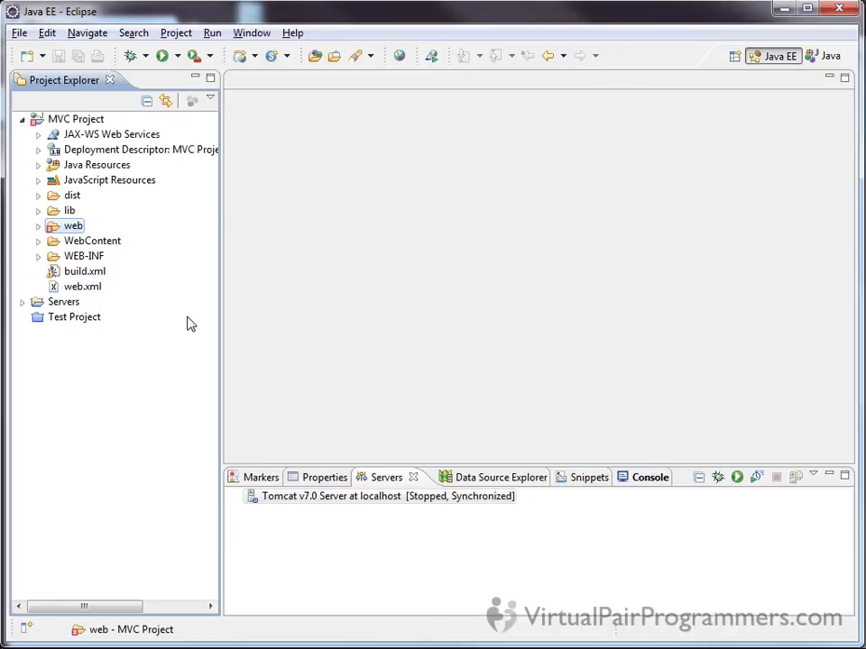
{"action": "left_click", "coordinate": [37, 225]}
{"action": "left_click_drag", "start_coordinate": [206, 292], "coordinate": [220, 350]}
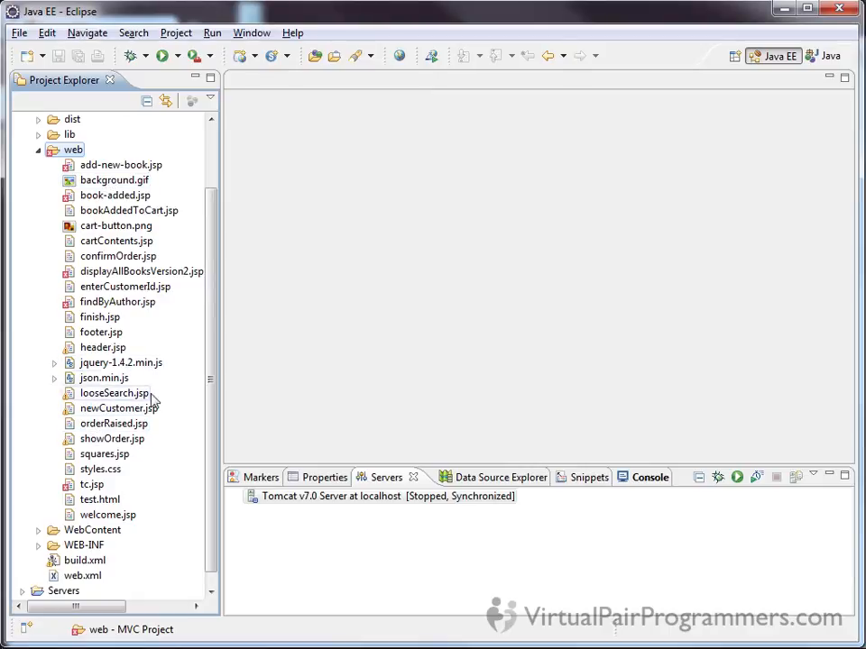
{"action": "left_click", "coordinate": [134, 183]}
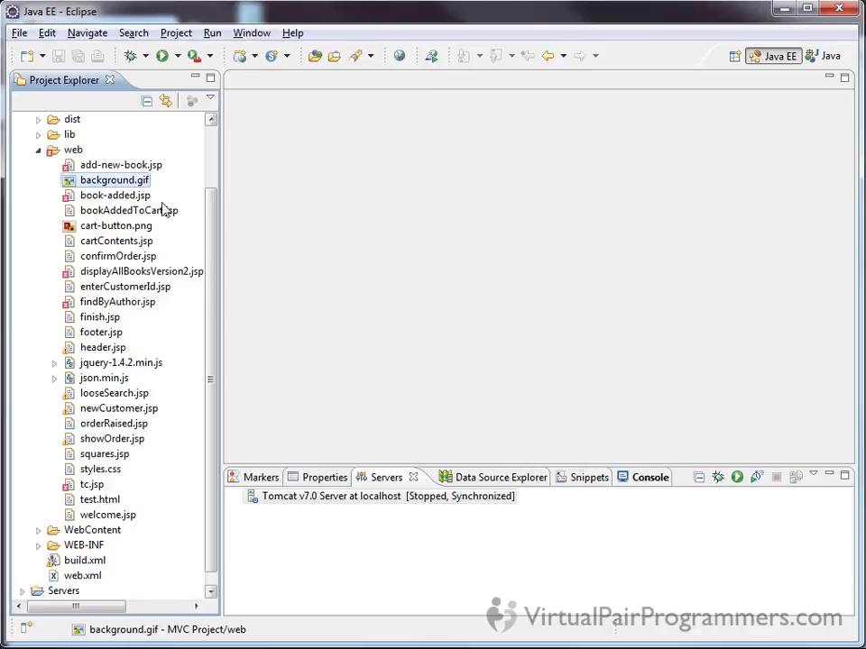
{"action": "left_click_drag", "start_coordinate": [212, 302], "coordinate": [216, 278]}
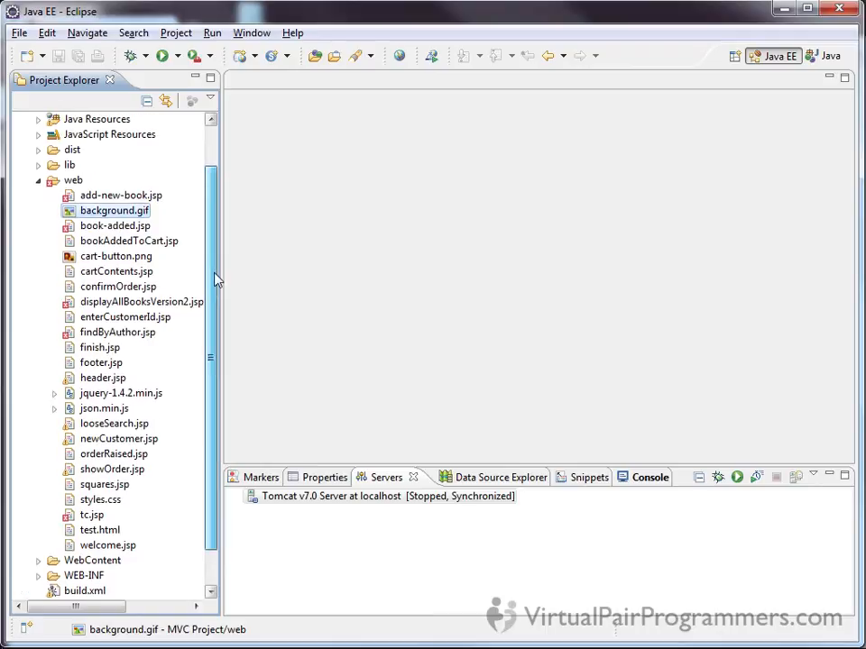
{"action": "left_click", "coordinate": [126, 197]}
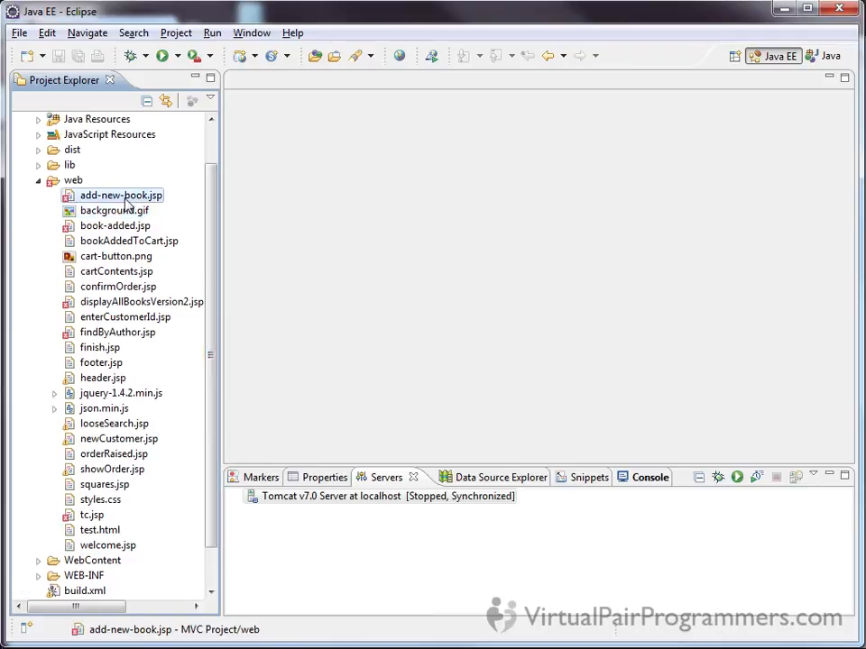
{"action": "left_click", "coordinate": [108, 545], "text": "shift"}
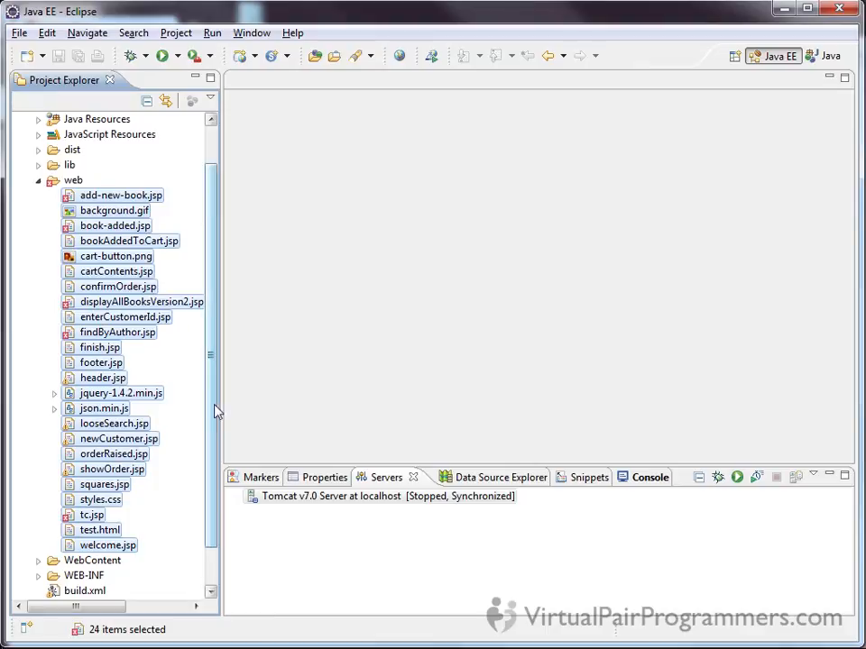
{"action": "left_click_drag", "start_coordinate": [213, 432], "coordinate": [213, 473]}
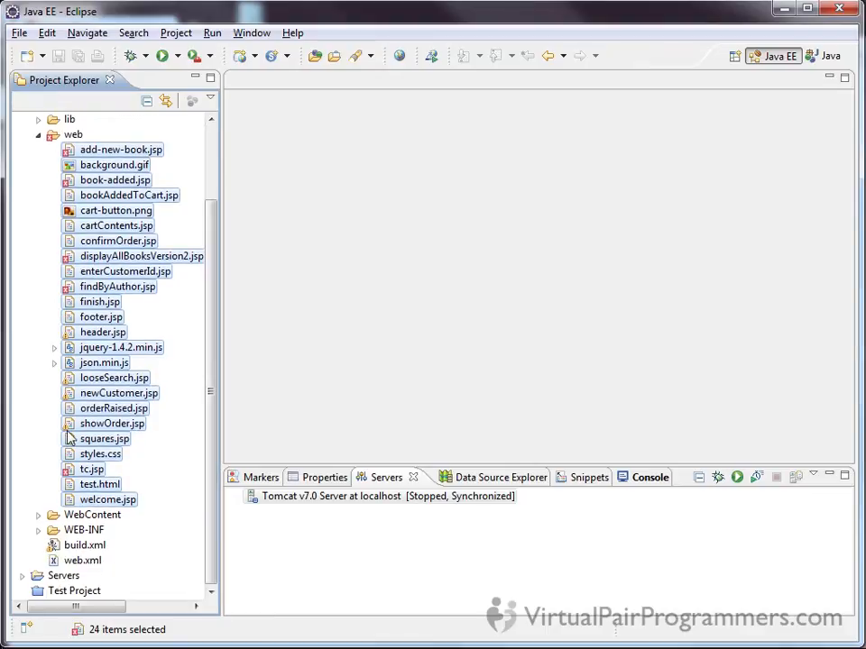
{"action": "left_click_drag", "start_coordinate": [69, 438], "coordinate": [99, 524]}
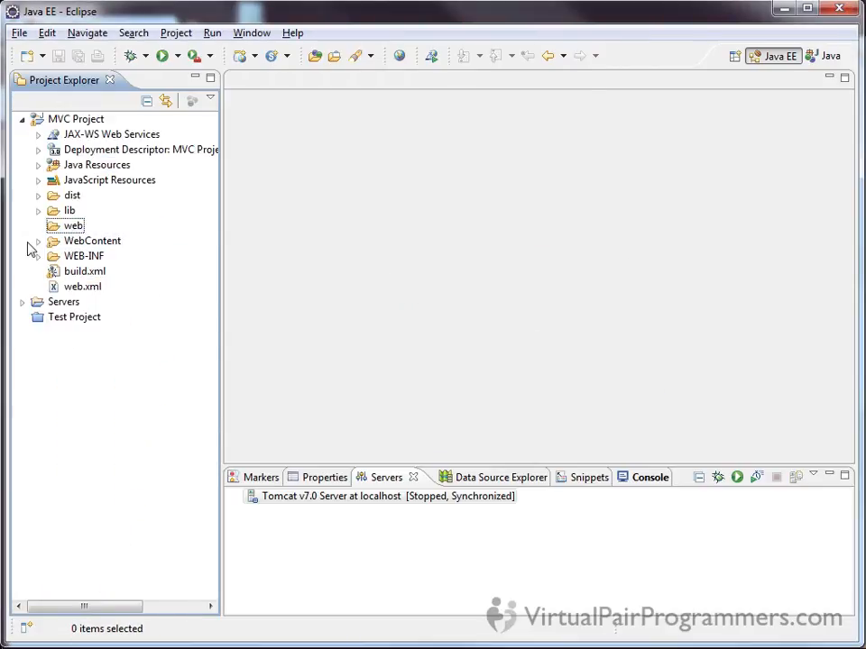
Expand the WebContent folder and check the files moved into it, such as header.jsp and footer.jsp.
{"action": "left_click", "coordinate": [37, 242]}
{"action": "scroll", "coordinate": [212, 325], "scroll_direction": "down", "scroll_amount": 1}
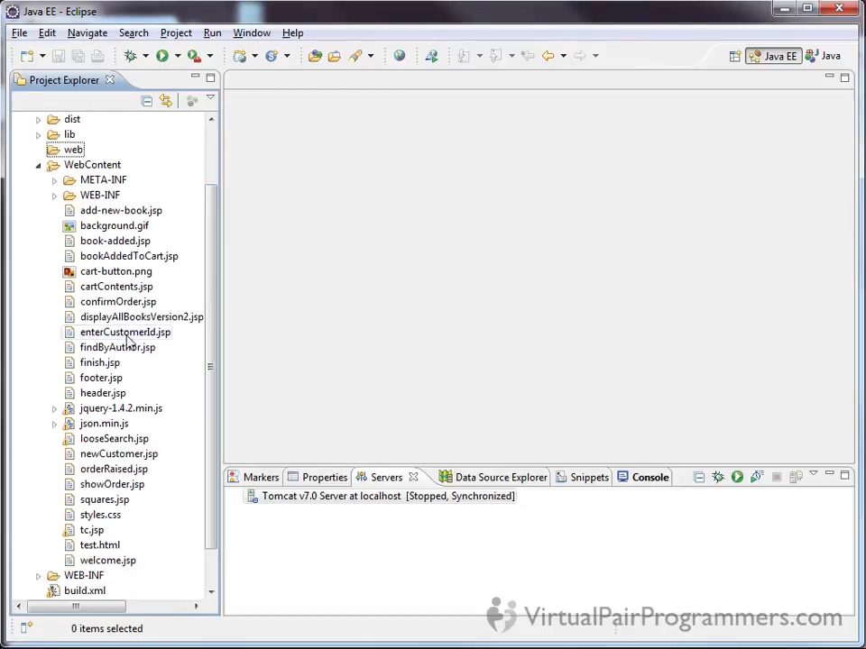
{"action": "left_click", "coordinate": [115, 398]}
{"action": "left_click", "coordinate": [114, 383]}
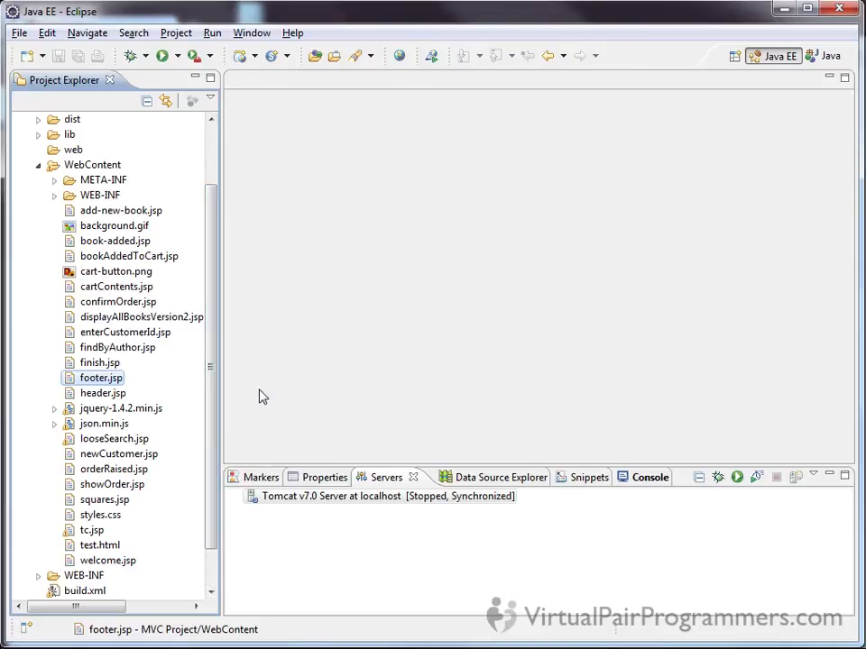
Delete the emptied web folder from MVC Project.
{"action": "left_click_drag", "start_coordinate": [214, 412], "coordinate": [211, 354]}
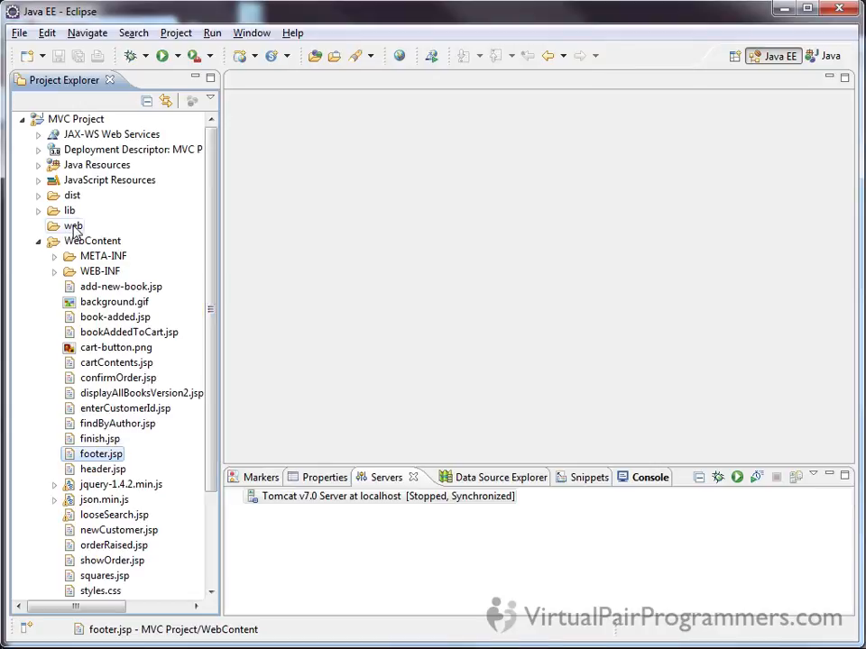
{"action": "left_click", "coordinate": [73, 227]}
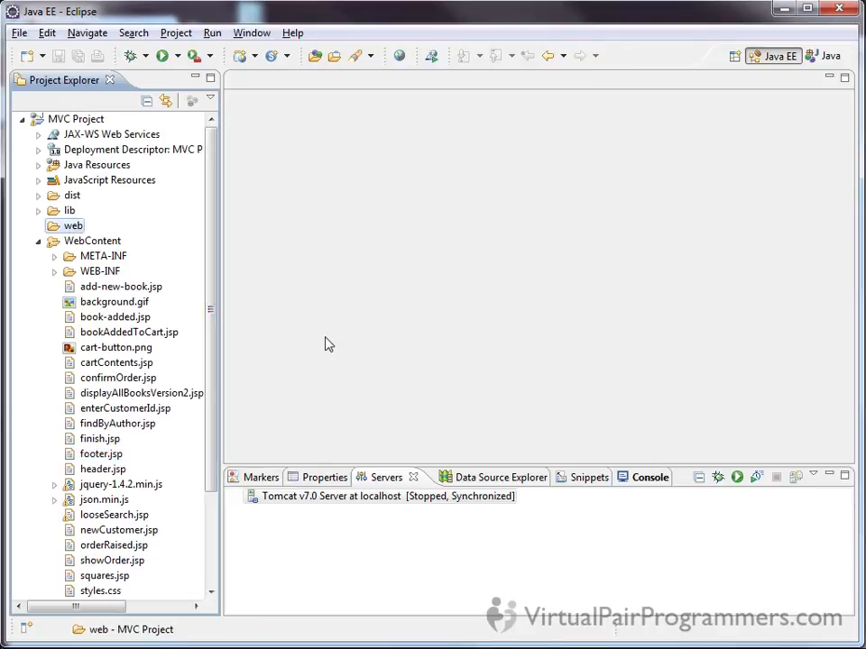
{"action": "right_click", "coordinate": [68, 227]}
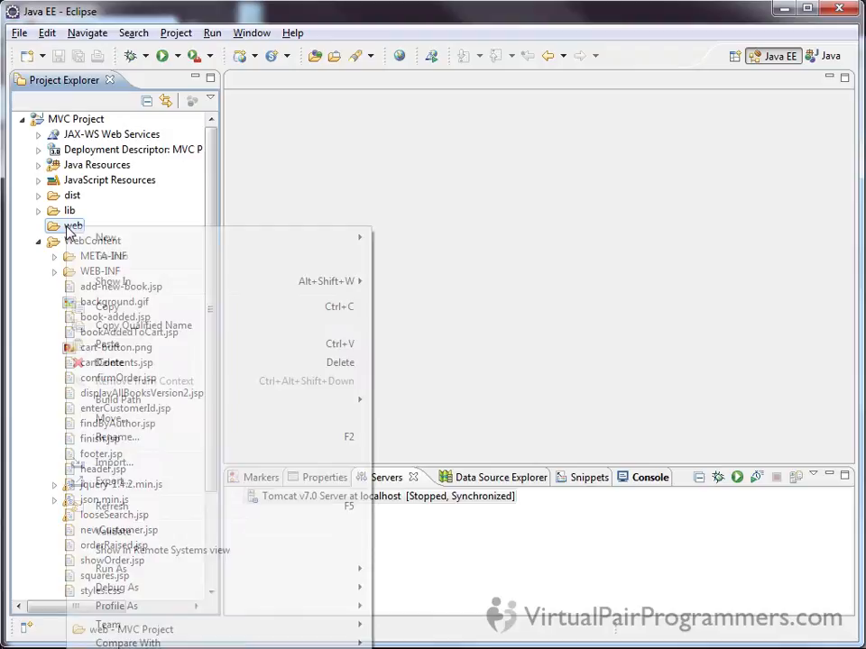
{"action": "left_click", "coordinate": [110, 362]}
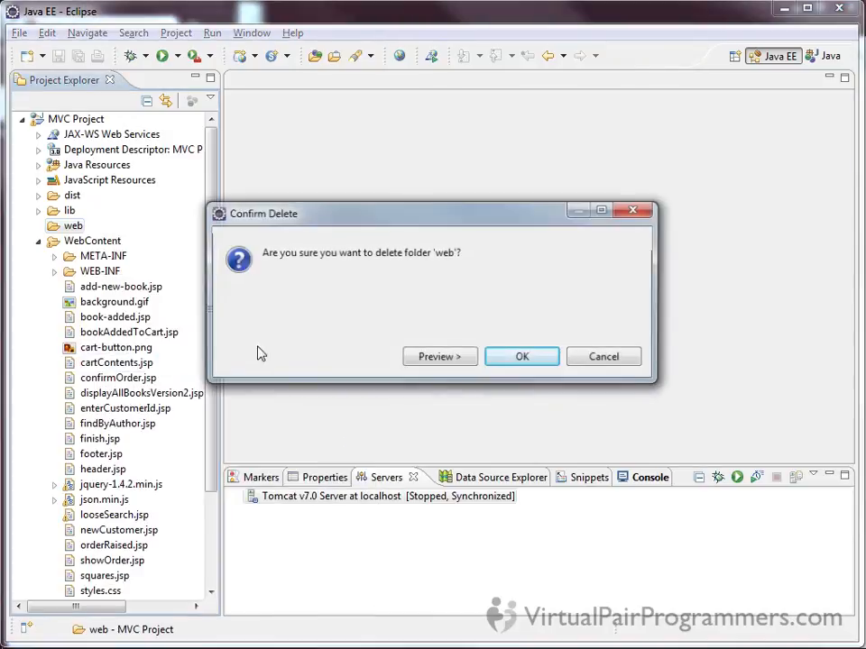
{"action": "left_click", "coordinate": [525, 361]}
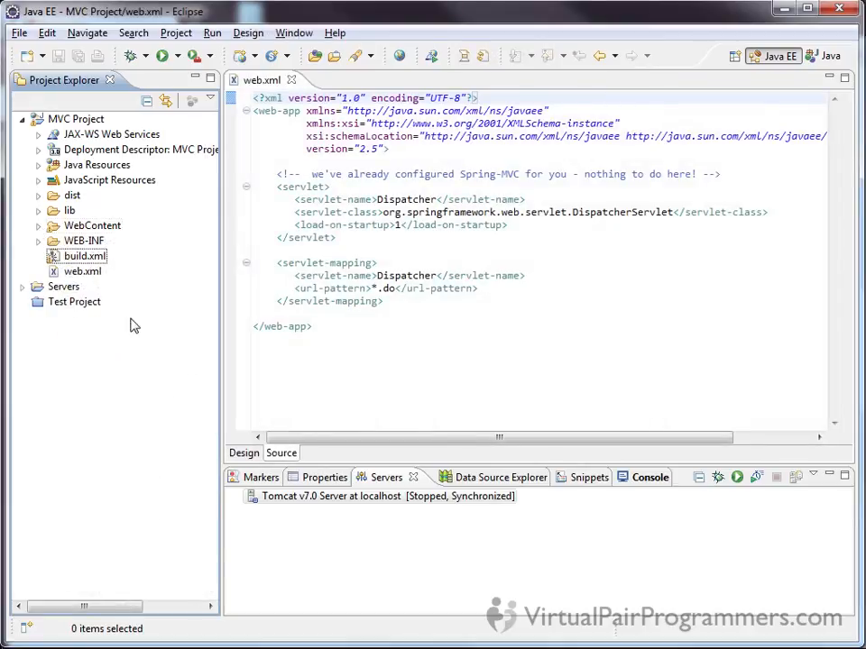
Compare the two WEB-INF folders in MVC Project by examining the contents of the one inside WebContent.
{"action": "left_click", "coordinate": [80, 242]}
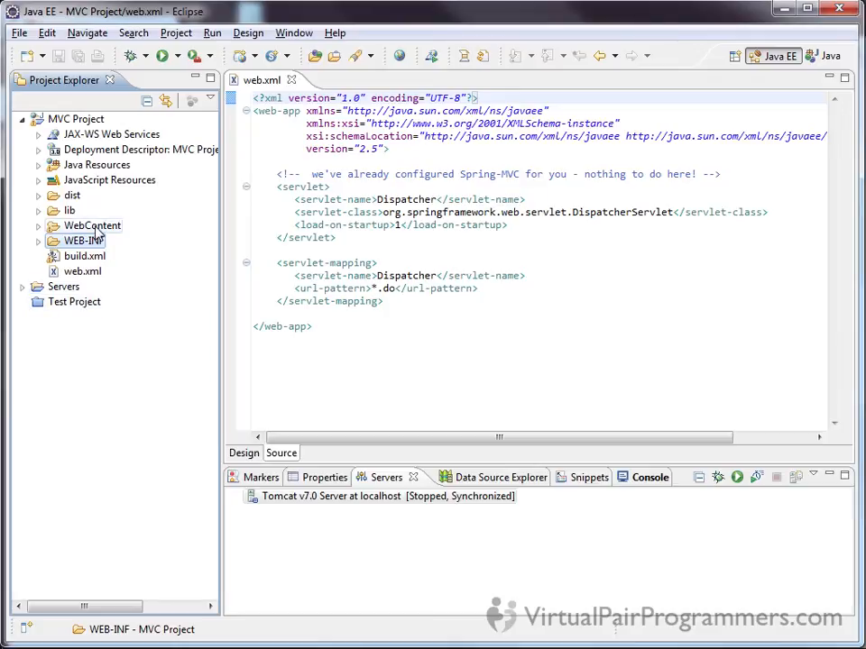
{"action": "left_click", "coordinate": [83, 226]}
{"action": "left_click", "coordinate": [38, 226]}
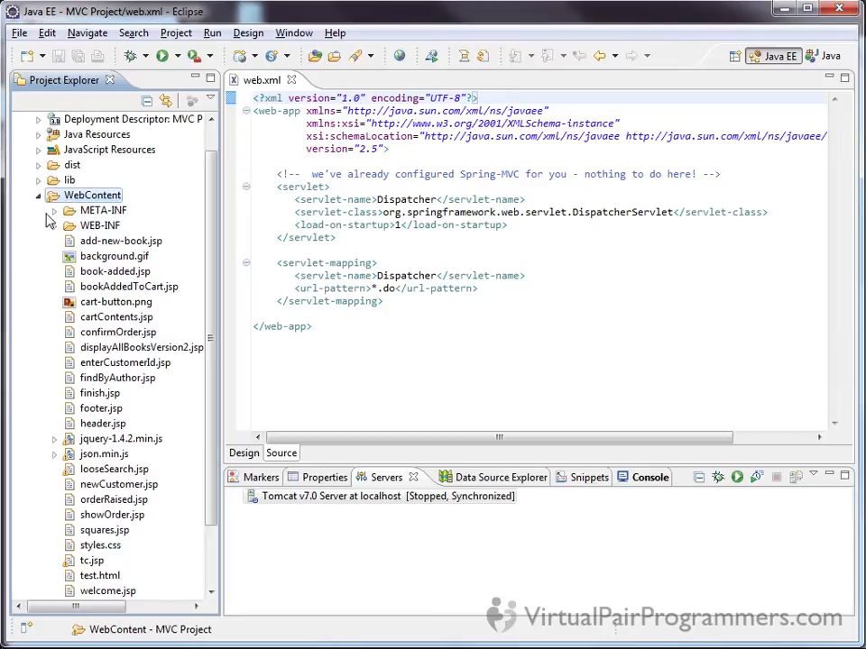
{"action": "left_click", "coordinate": [54, 227]}
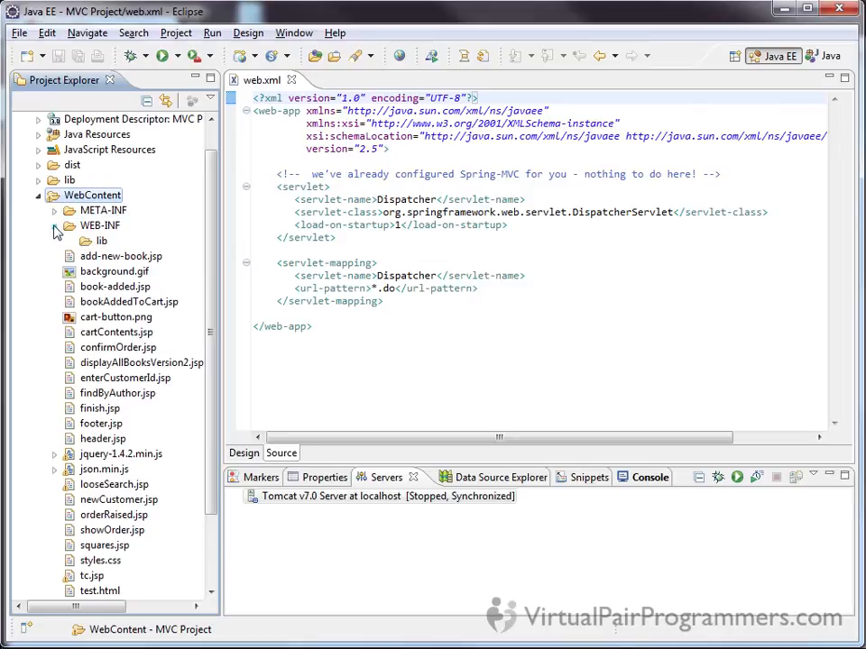
{"action": "left_click", "coordinate": [72, 241]}
{"action": "left_click", "coordinate": [54, 225]}
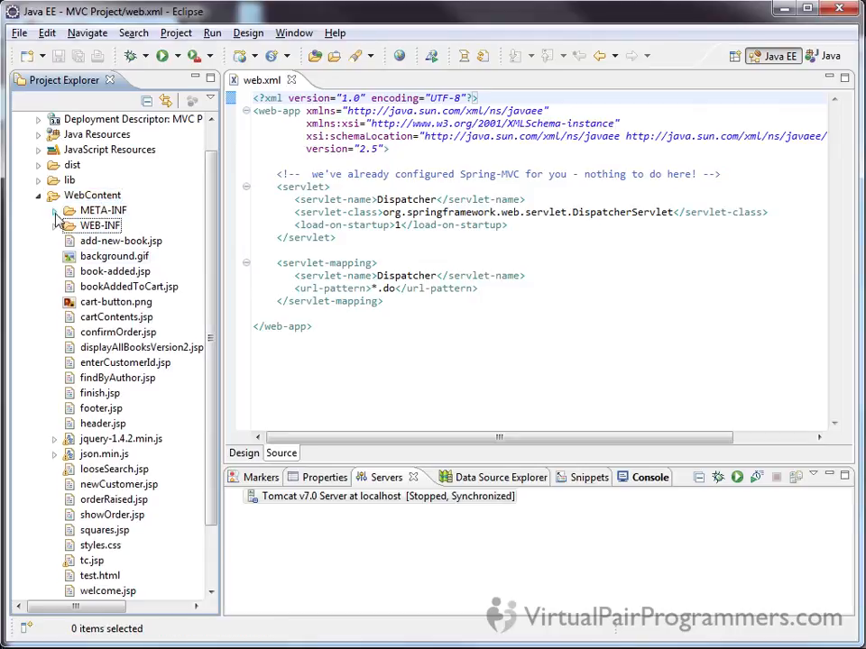
{"action": "left_click", "coordinate": [38, 195]}
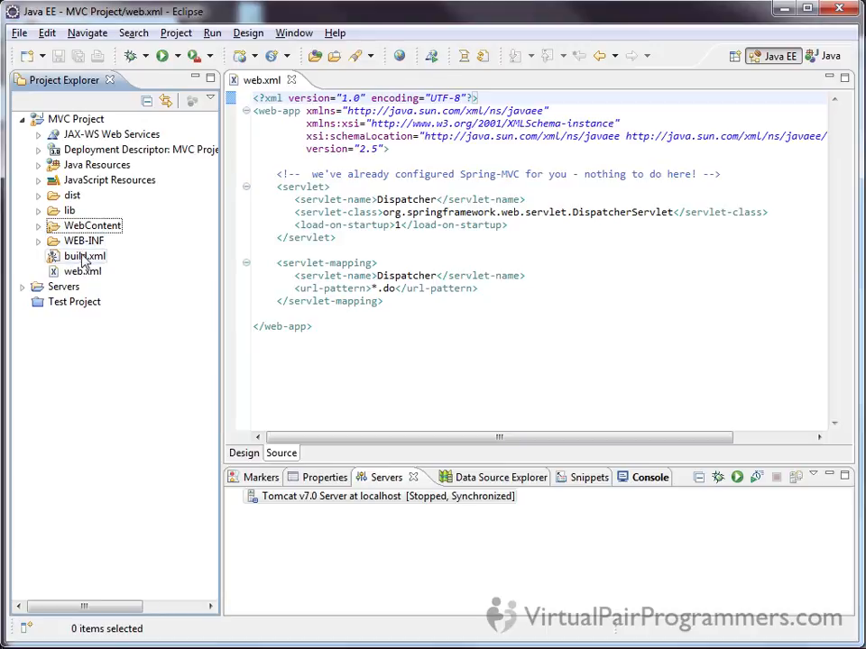
Move all files from the project-level WEB-INF folder, checkout-flow.xml to views.properties, into WebContent's WEB-INF folder.
{"action": "left_click", "coordinate": [52, 244]}
{"action": "left_click", "coordinate": [38, 241]}
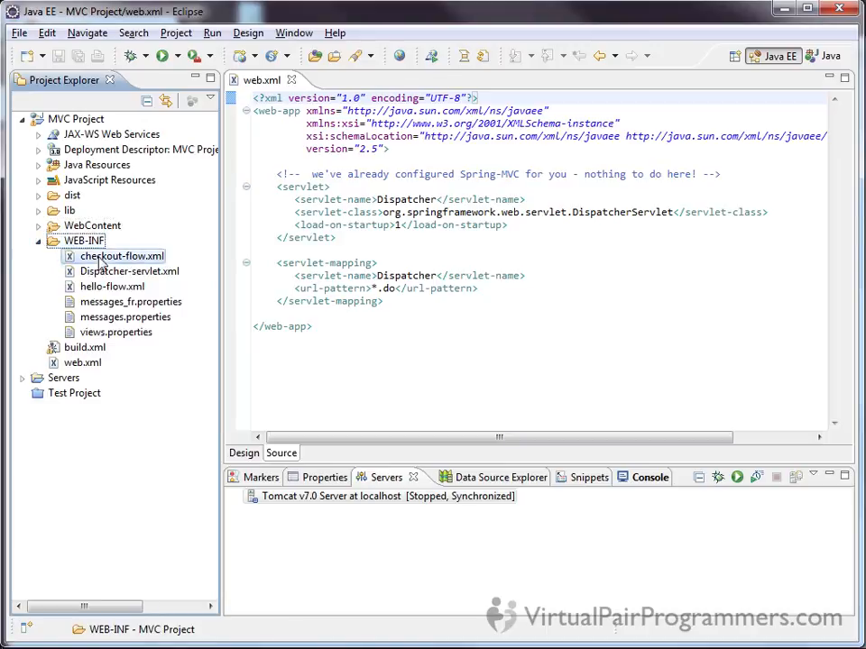
{"action": "left_click", "coordinate": [104, 256]}
{"action": "left_click", "coordinate": [117, 332], "text": "shift"}
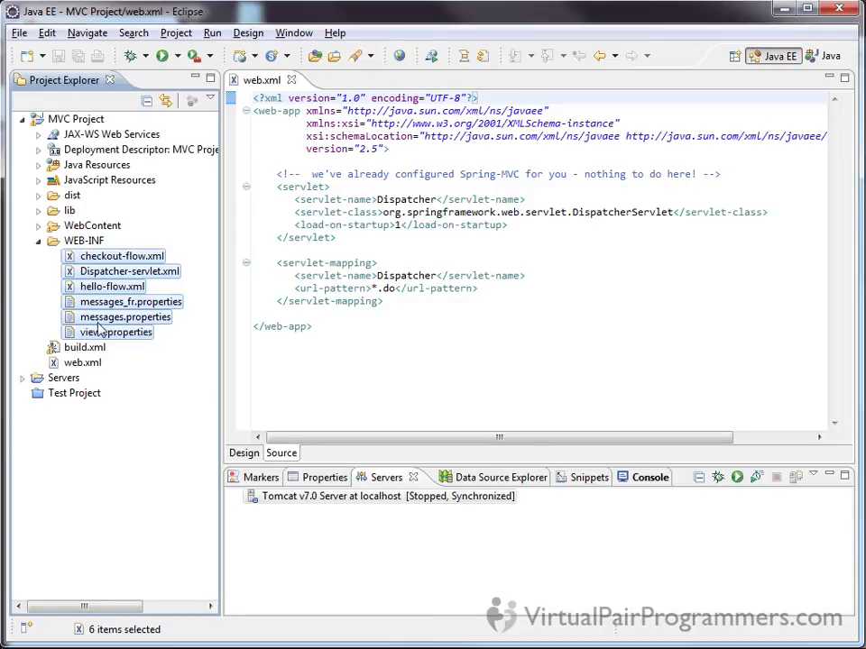
{"action": "left_click", "coordinate": [39, 226]}
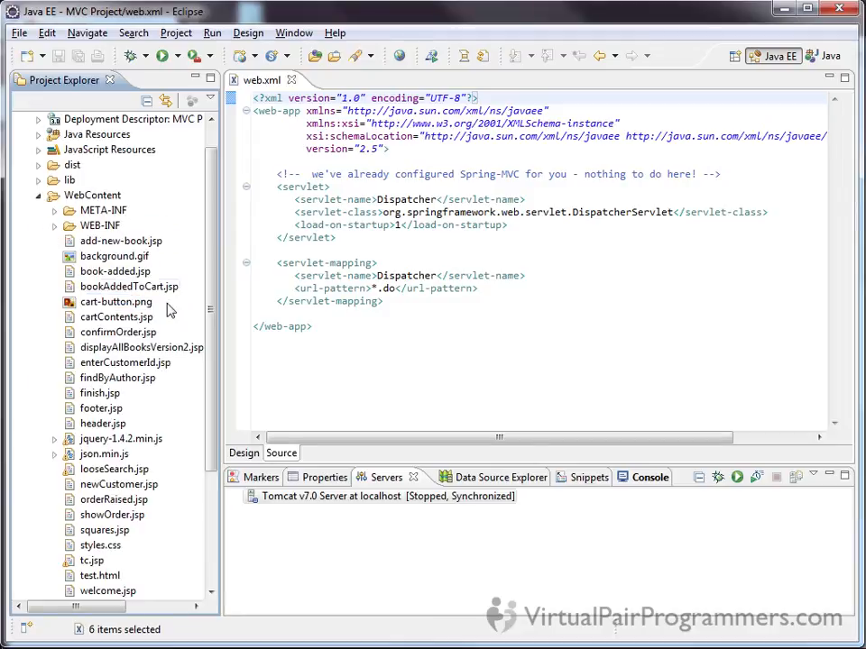
{"action": "scroll", "coordinate": [217, 343], "scroll_direction": "down", "scroll_amount": 2}
{"action": "left_click_drag", "start_coordinate": [225, 372], "coordinate": [224, 382]}
{"action": "left_click_drag", "start_coordinate": [122, 545], "coordinate": [100, 155]}
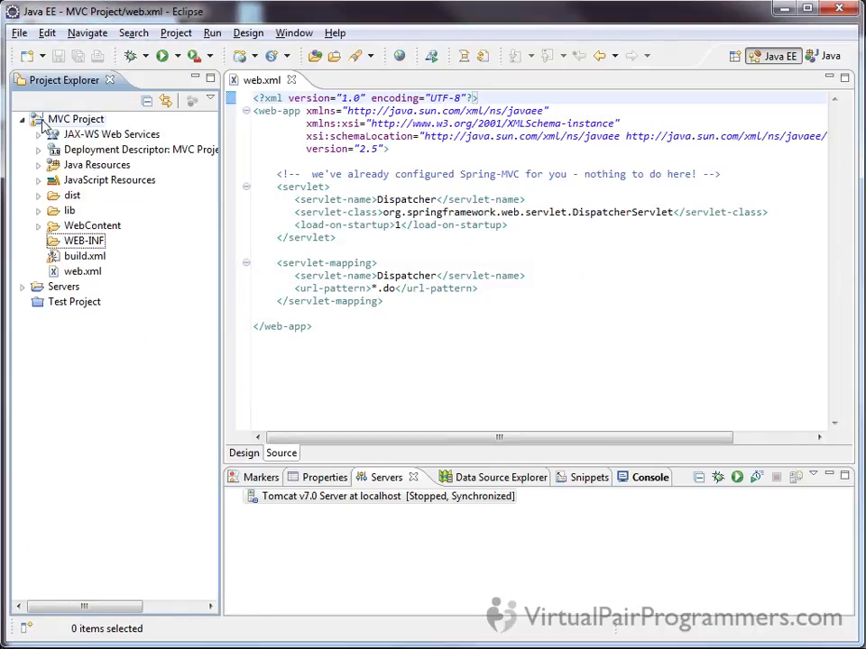
Delete the emptied WEB-INF folder at the root of MVC Project.
{"action": "left_click", "coordinate": [92, 243]}
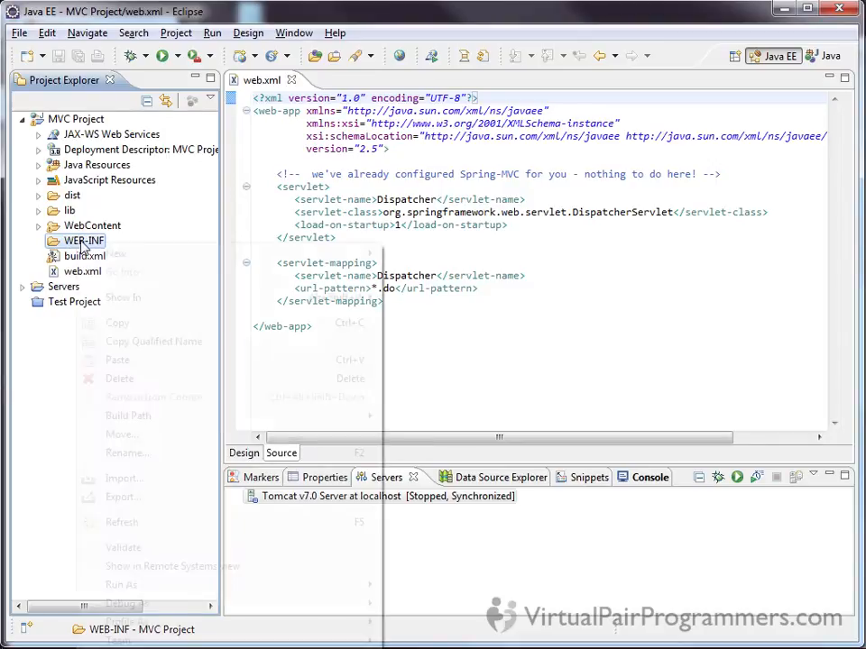
{"action": "right_click", "coordinate": [80, 243]}
{"action": "left_click", "coordinate": [147, 382]}
{"action": "left_click", "coordinate": [523, 358]}
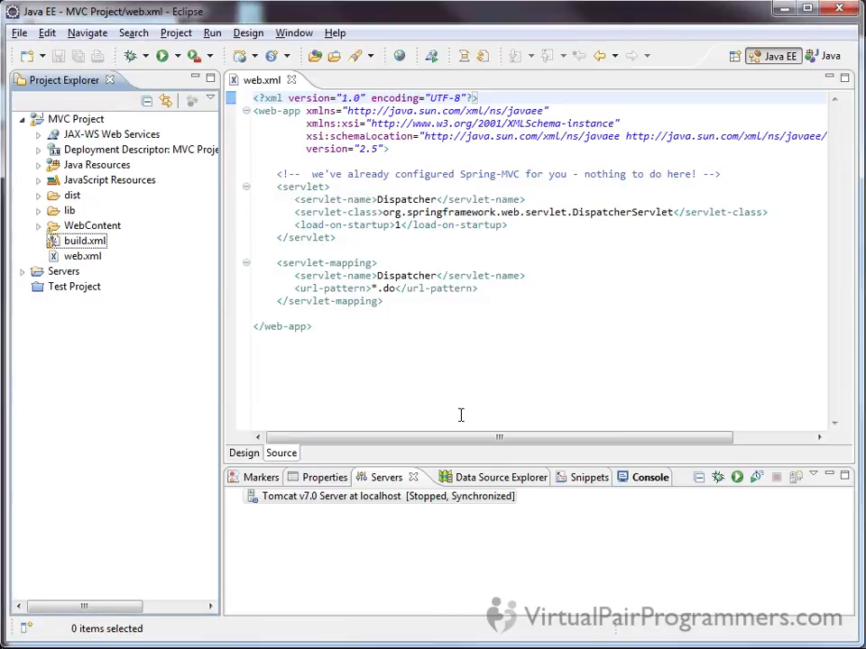
Check the files moved into WebContent's WEB-INF folder, such as Dispatcher-servlet.xml and hello-flow.xml.
{"action": "left_click", "coordinate": [38, 226]}
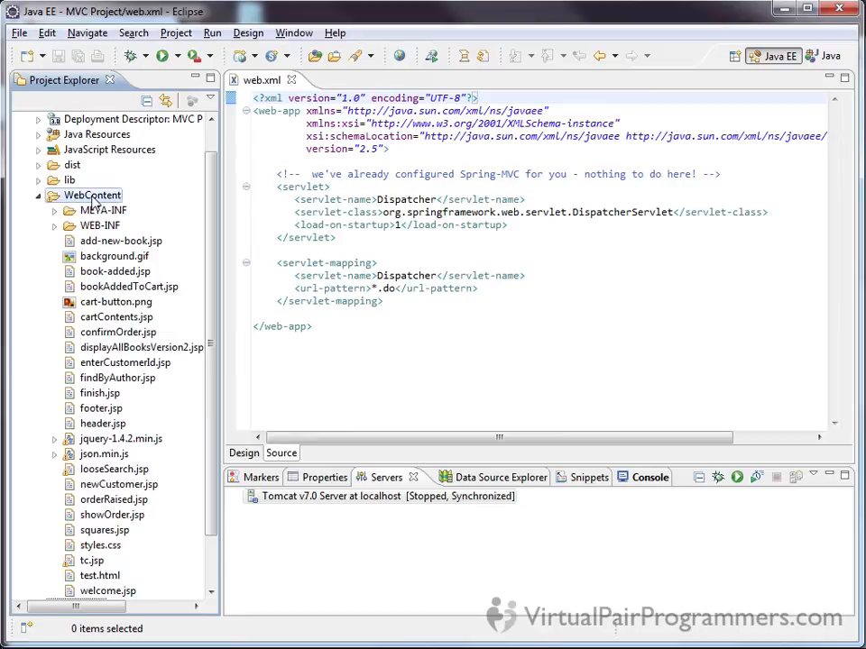
{"action": "left_click", "coordinate": [76, 198]}
{"action": "left_click", "coordinate": [90, 226]}
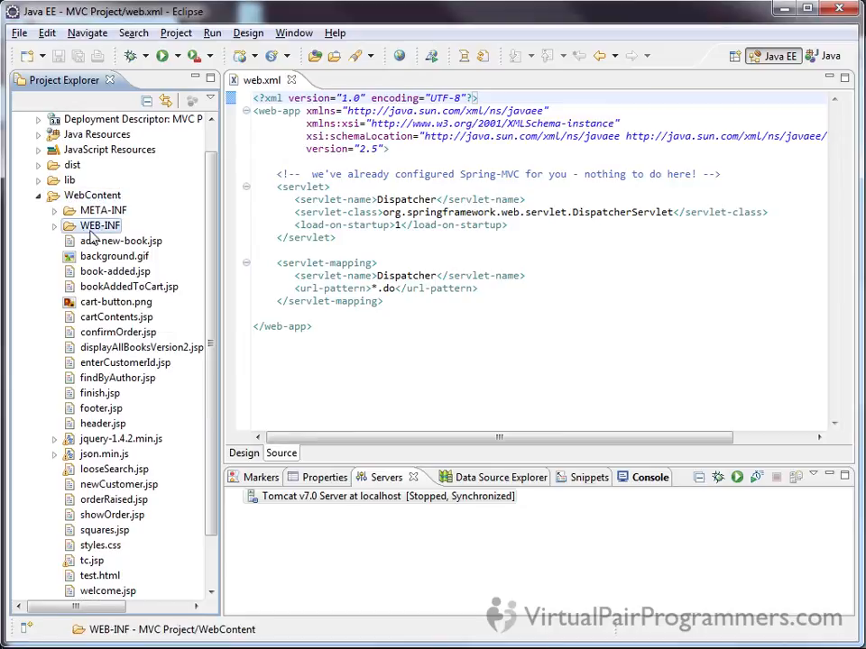
{"action": "left_click", "coordinate": [54, 225]}
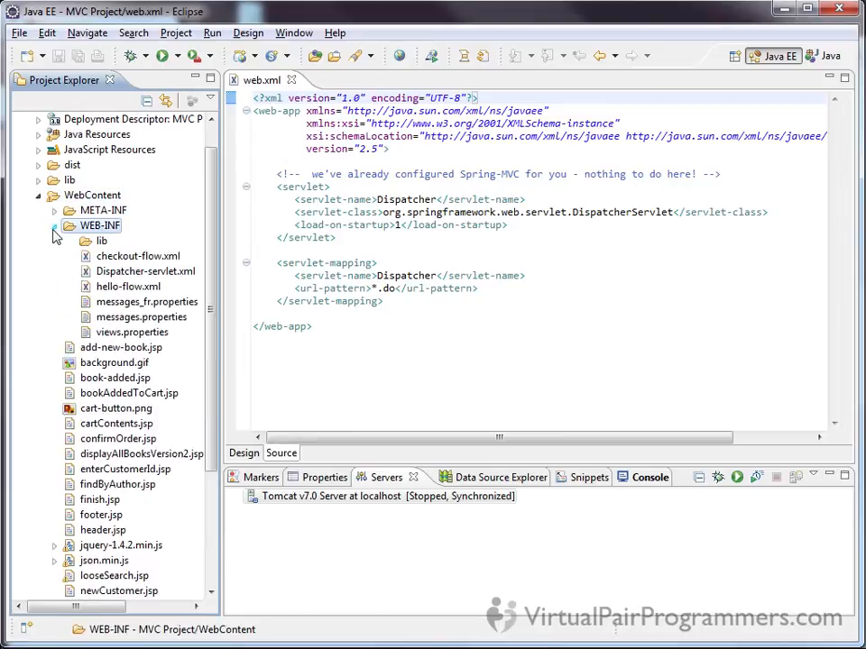
{"action": "left_click", "coordinate": [149, 273]}
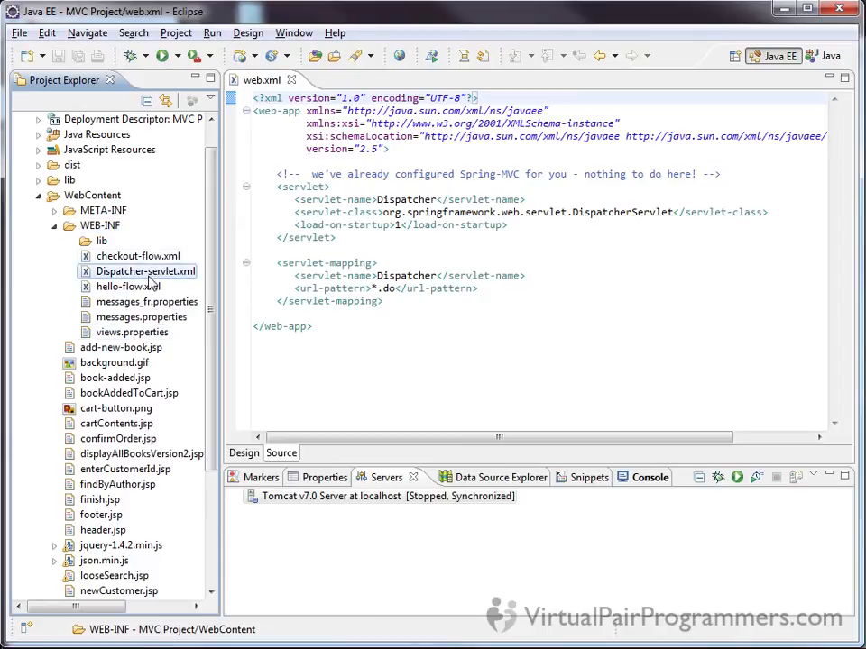
{"action": "left_click", "coordinate": [130, 287]}
{"action": "left_click", "coordinate": [55, 227]}
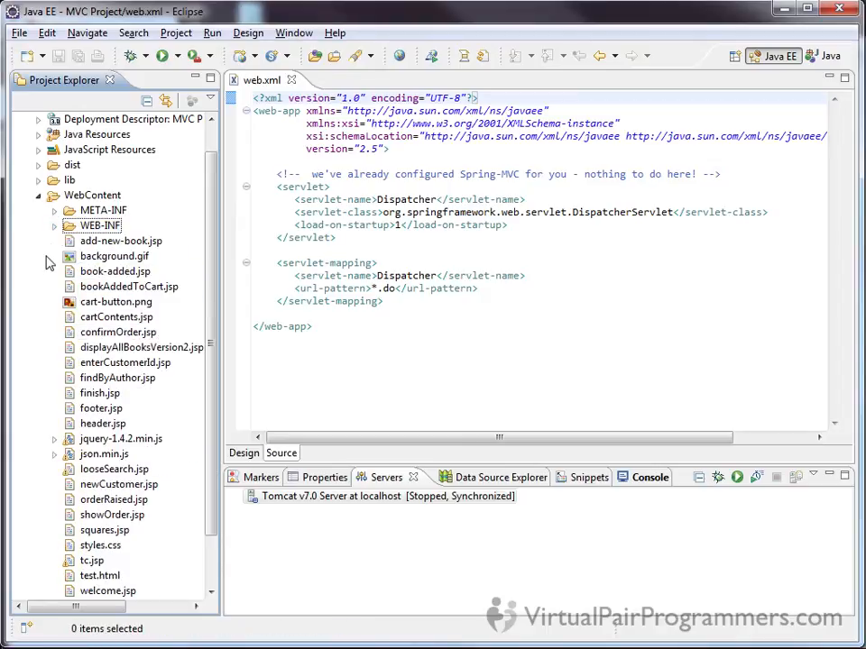
{"action": "left_click", "coordinate": [38, 195]}
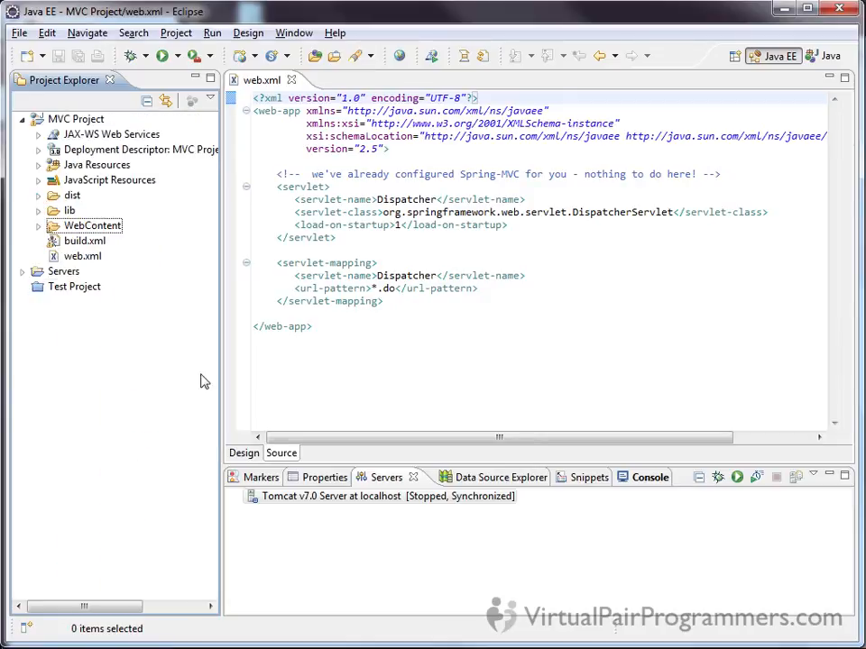
Move web.xml from the root of MVC Project into WebContent's WEB-INF folder.
{"action": "left_click", "coordinate": [83, 256]}
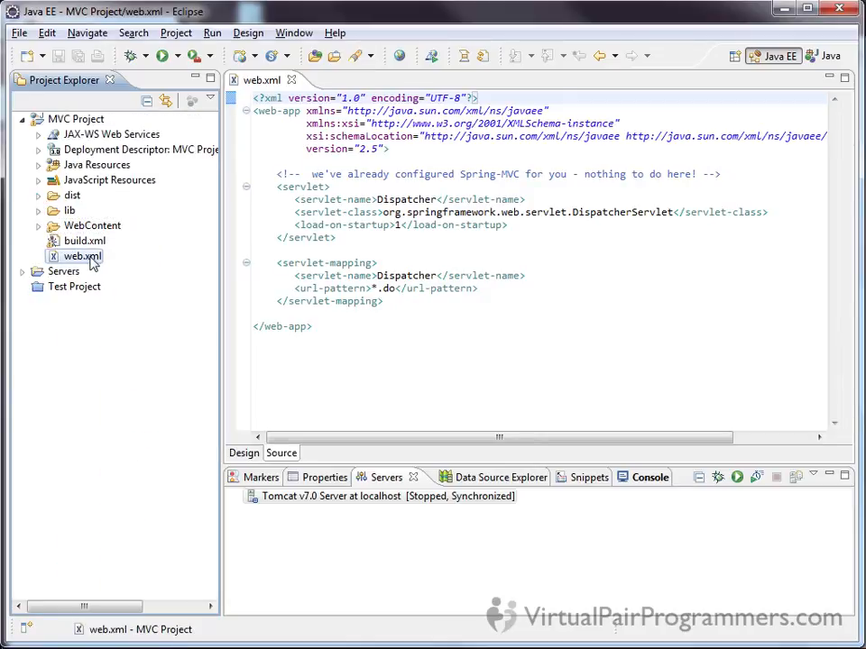
{"action": "double_click", "coordinate": [89, 257]}
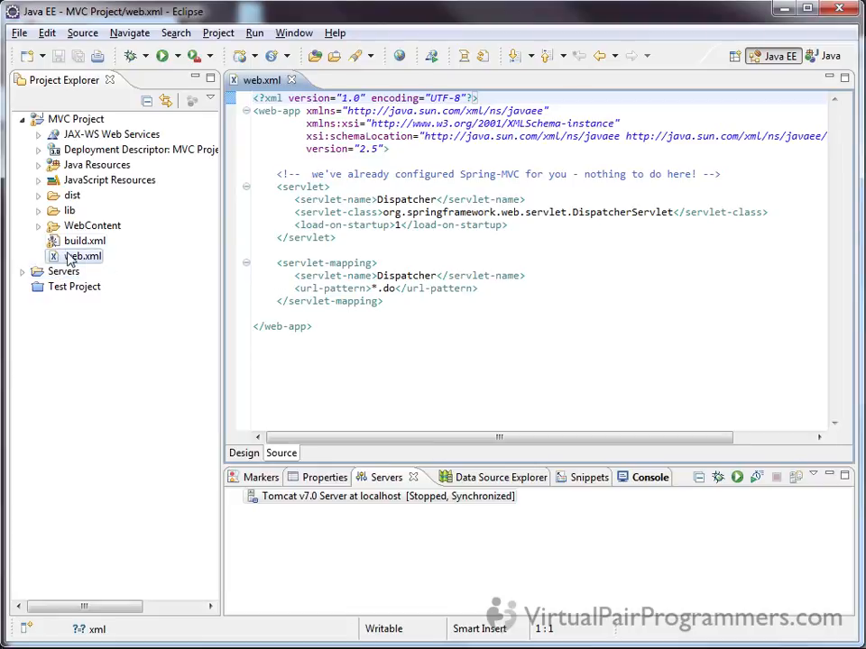
{"action": "left_click", "coordinate": [37, 226]}
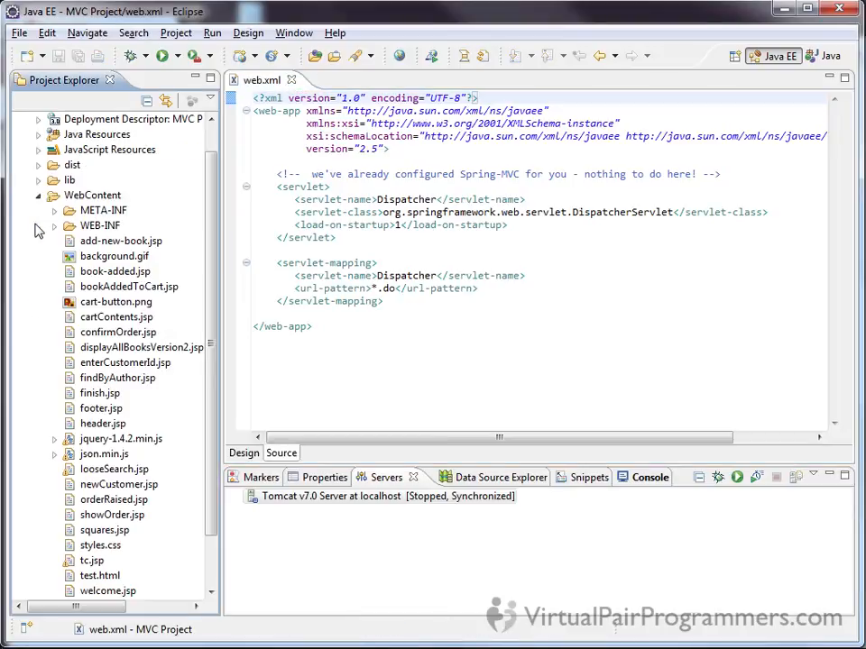
{"action": "left_click_drag", "start_coordinate": [213, 266], "coordinate": [218, 320]}
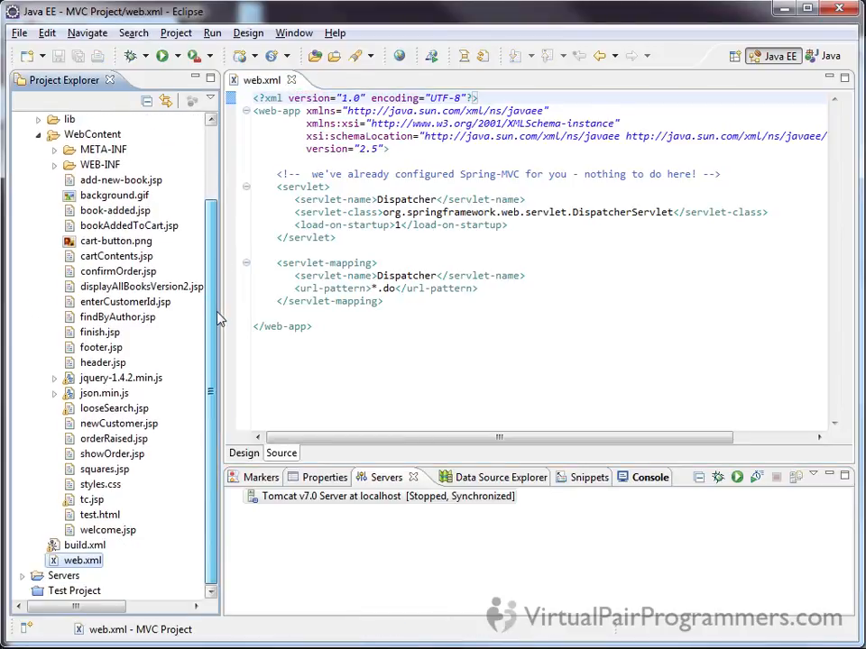
{"action": "left_click_drag", "start_coordinate": [88, 566], "coordinate": [88, 168]}
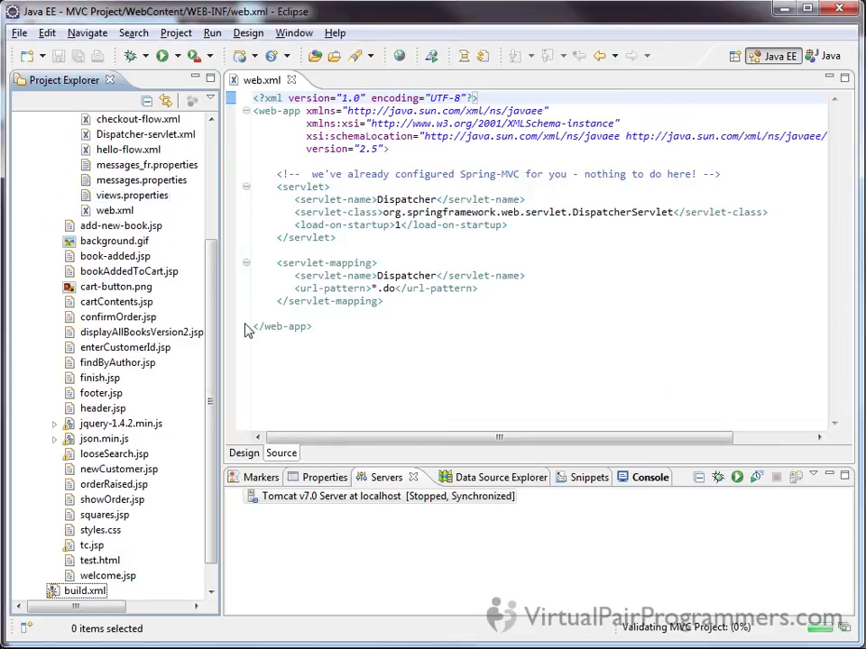
{"action": "left_click_drag", "start_coordinate": [212, 322], "coordinate": [201, 193]}
{"action": "left_click", "coordinate": [38, 227]}
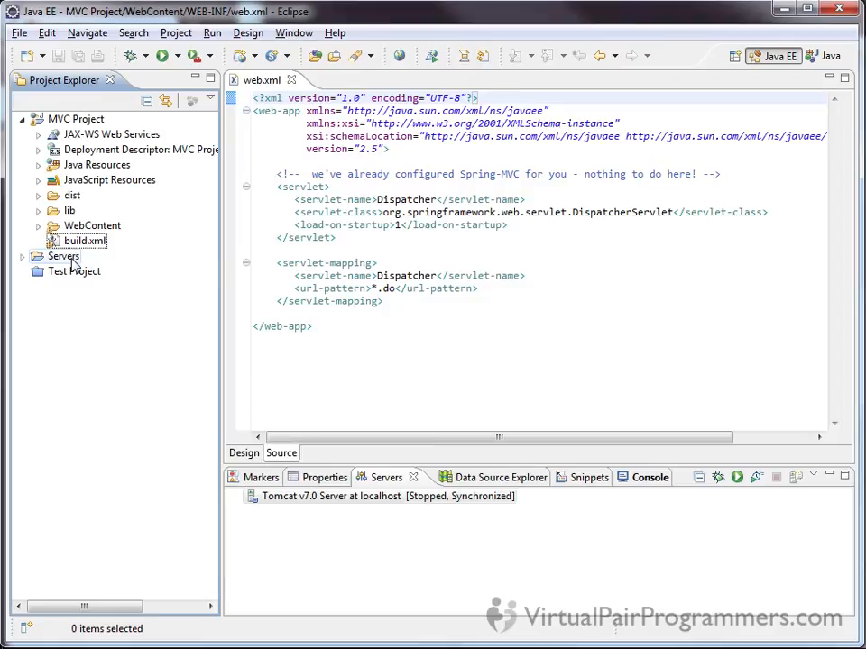
Move all JAR files from the project's lib folder, aopalliance-1.0.jar to validation-api-1.0.0.GA.jar, into the lib folder under WebContent/WEB-INF.
{"action": "left_click", "coordinate": [38, 211]}
{"action": "left_click_drag", "start_coordinate": [217, 232], "coordinate": [209, 447]}
{"action": "left_click", "coordinate": [129, 197]}
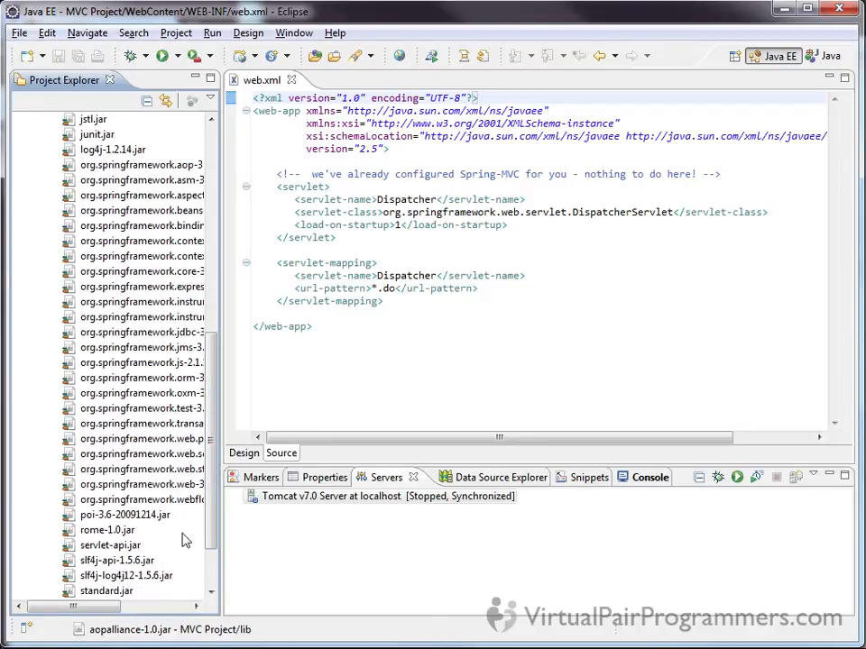
{"action": "left_click_drag", "start_coordinate": [213, 499], "coordinate": [214, 550]}
{"action": "left_click", "coordinate": [138, 530], "text": "shift"}
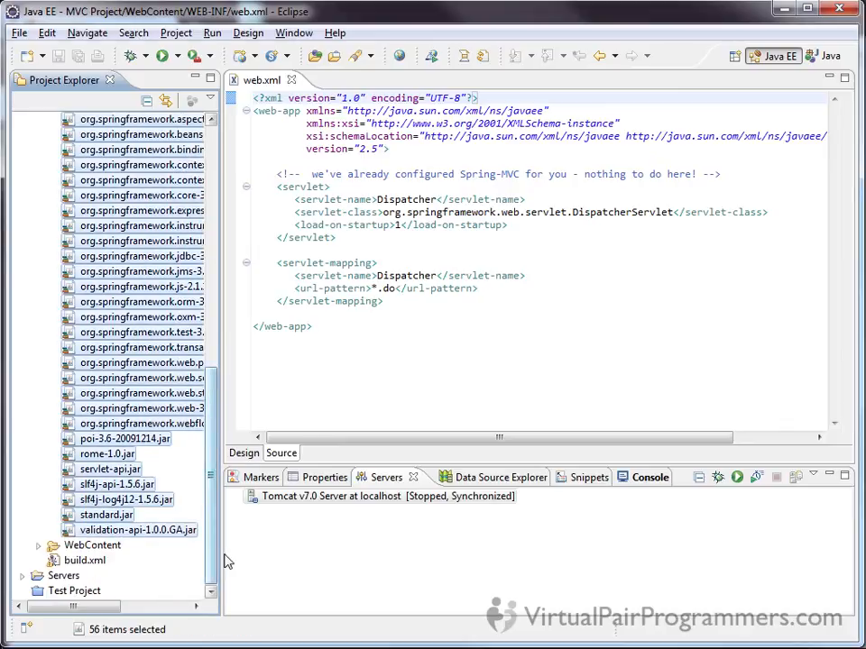
{"action": "left_click", "coordinate": [38, 546]}
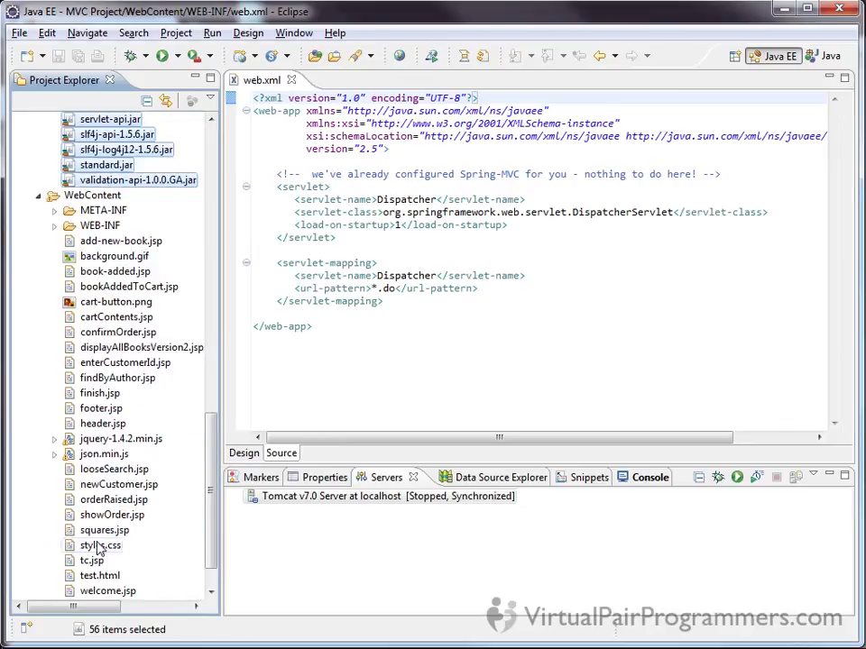
{"action": "left_click", "coordinate": [55, 226]}
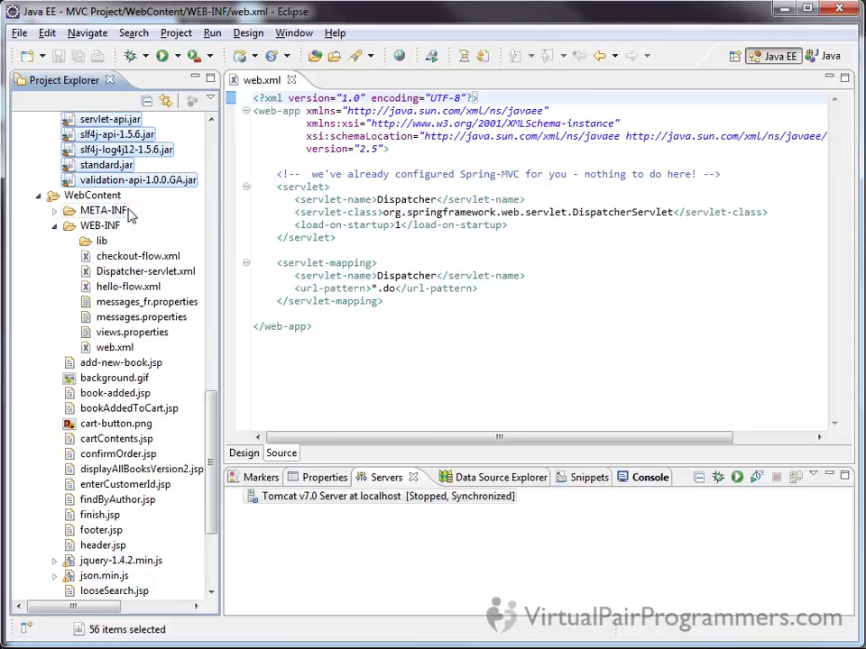
{"action": "left_click_drag", "start_coordinate": [124, 187], "coordinate": [101, 241]}
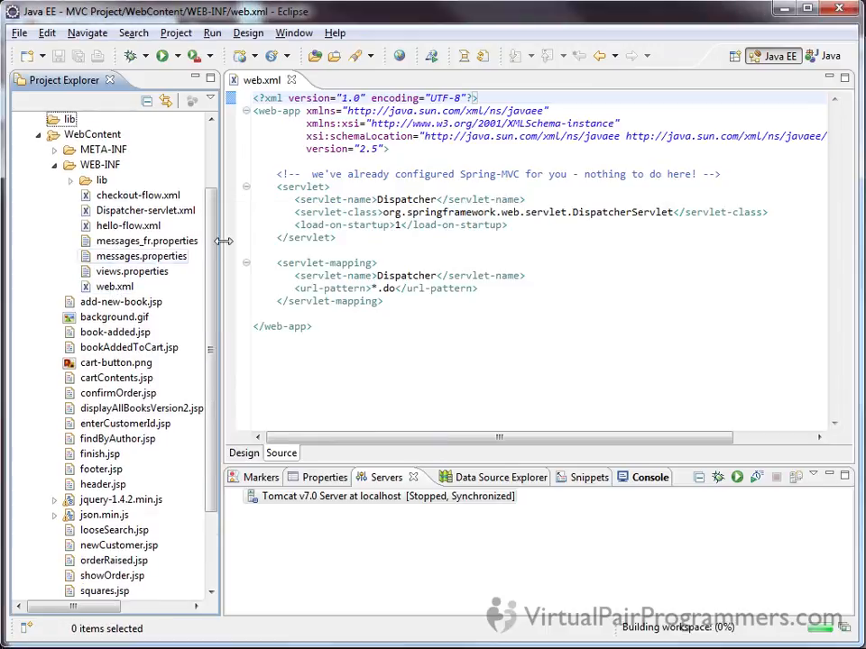
Delete the emptied lib folder at the root of MVC Project and collapse the WebContent folder.
{"action": "scroll", "coordinate": [211, 263], "scroll_direction": "up", "scroll_amount": 2}
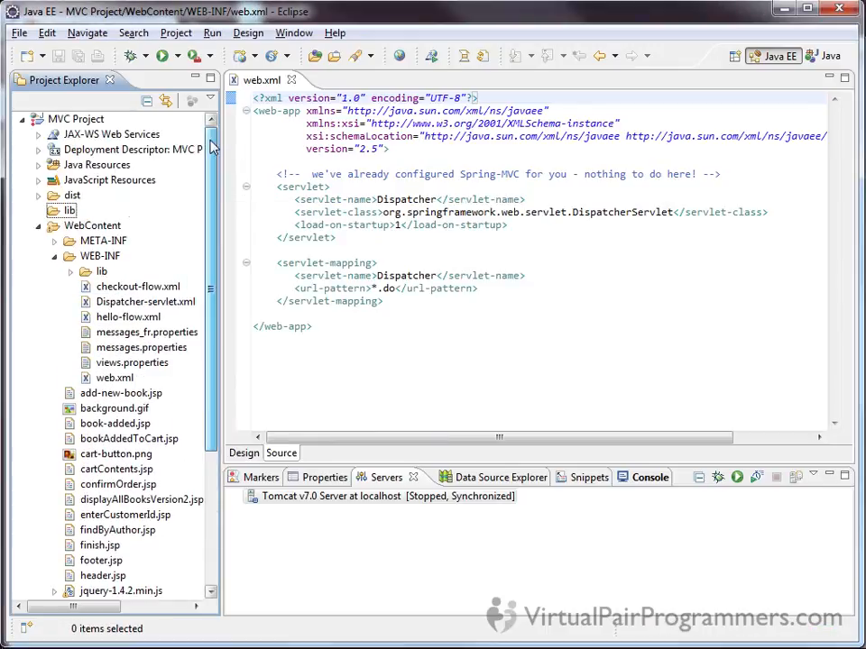
{"action": "left_click", "coordinate": [67, 212]}
{"action": "right_click", "coordinate": [68, 213]}
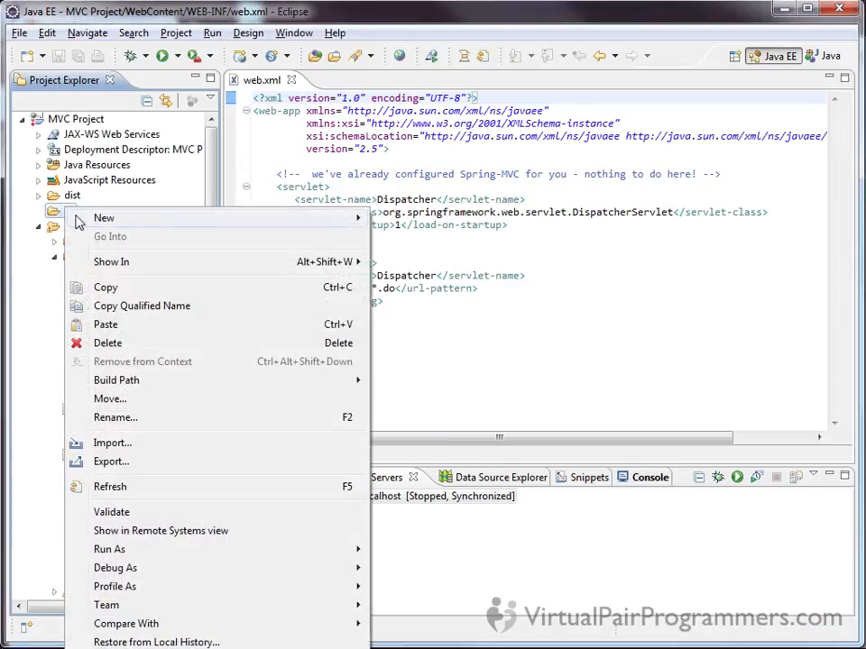
{"action": "left_click", "coordinate": [135, 343]}
{"action": "left_click", "coordinate": [506, 361]}
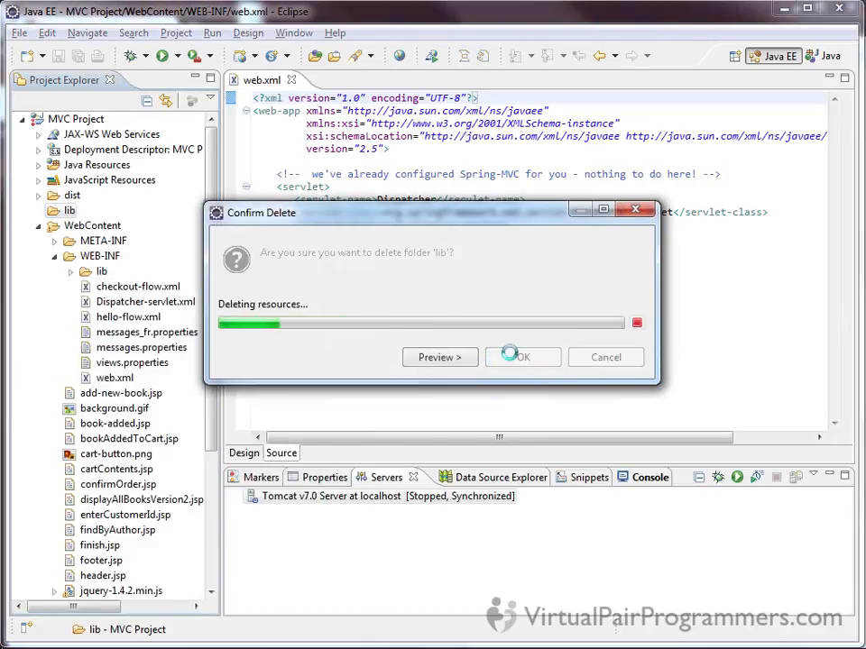
{"action": "left_click", "coordinate": [38, 210]}
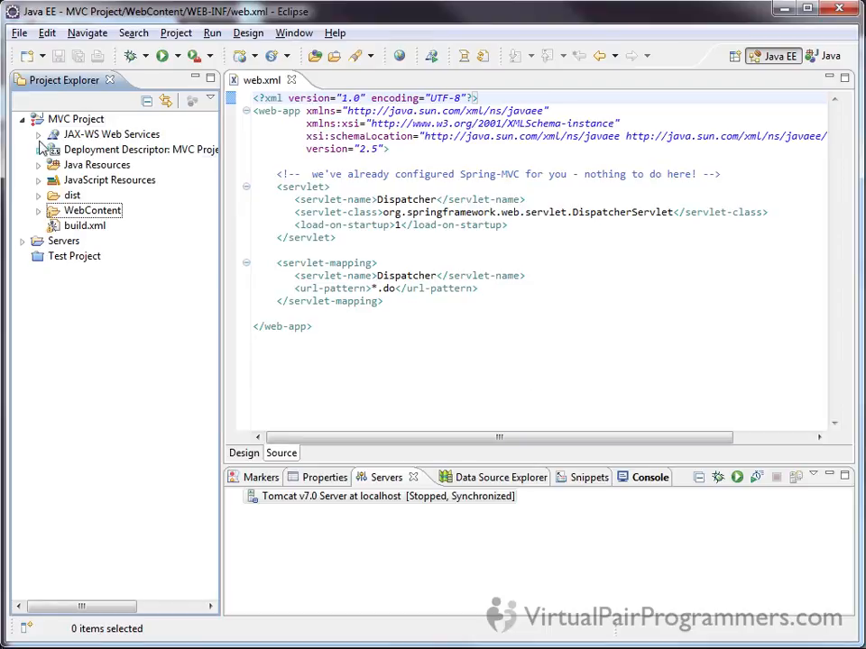
Remove all missing JAR entries, aopalliance-1.0.jar to validation-api-1.0.0.GA.jar, from MVC Project's Java build path.
{"action": "right_click", "coordinate": [77, 120]}
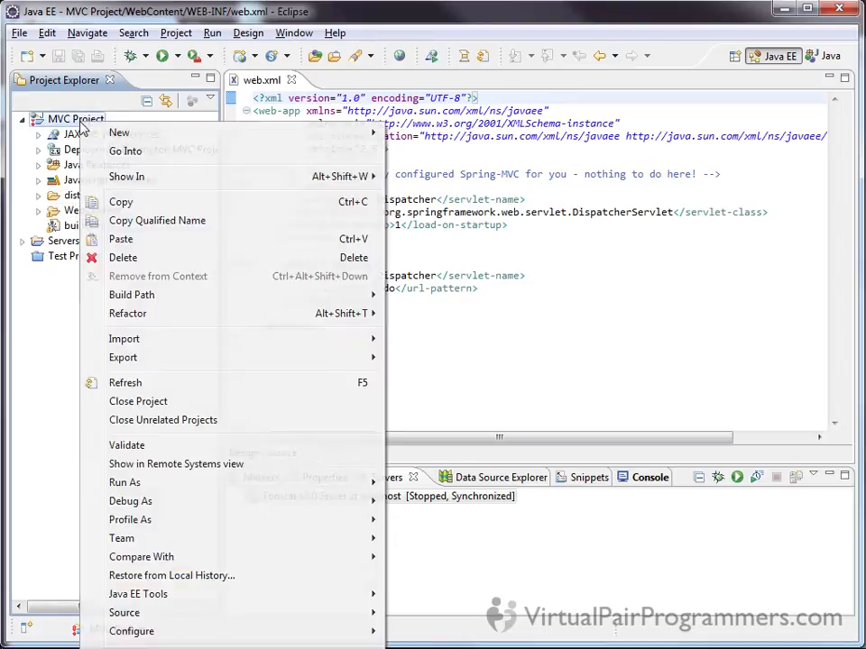
{"action": "mouse_move", "coordinate": [166, 299]}
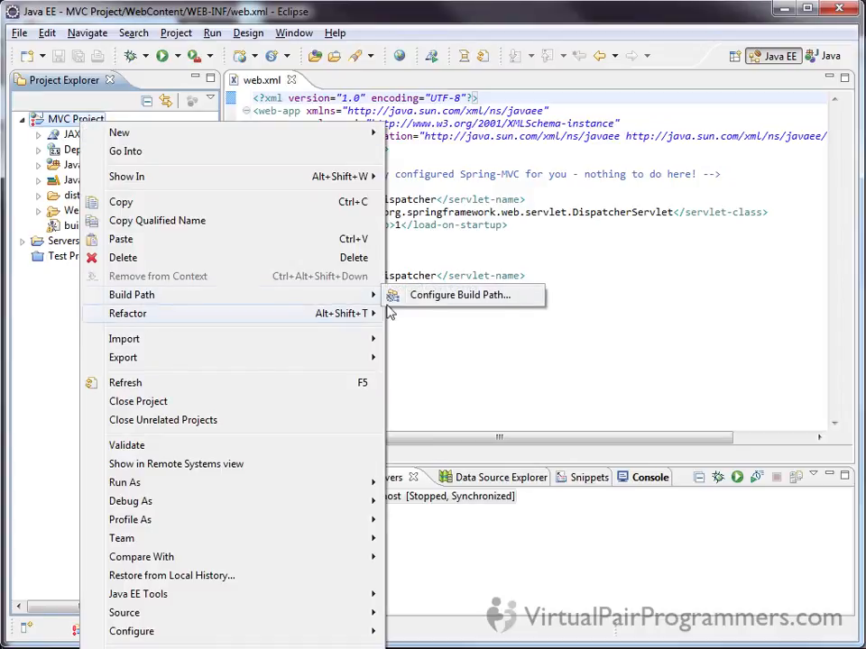
{"action": "left_click", "coordinate": [448, 296]}
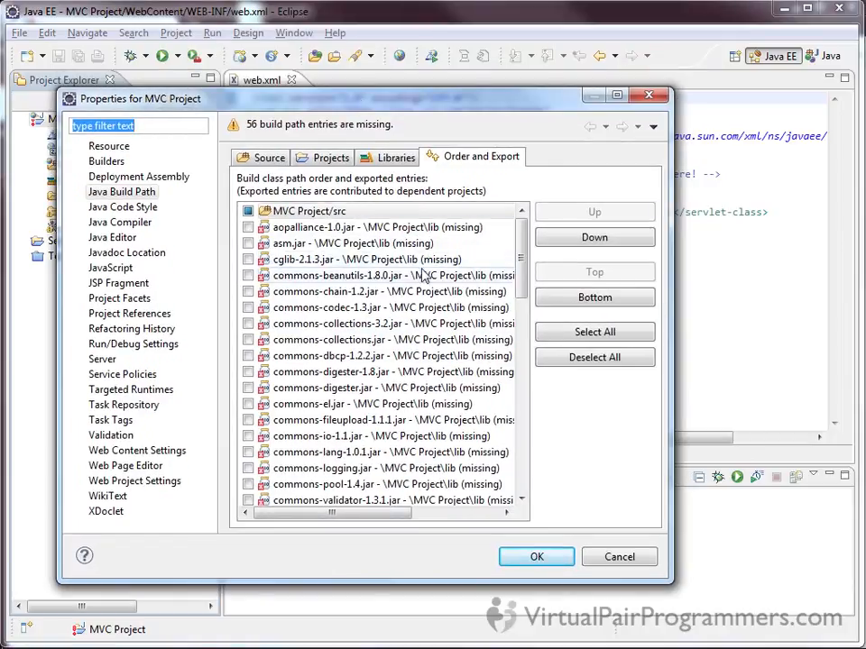
{"action": "mouse_move", "coordinate": [515, 266]}
{"action": "left_mouse_down"}
{"action": "mouse_move", "coordinate": [521, 458]}
{"action": "mouse_move", "coordinate": [518, 247]}
{"action": "left_mouse_up"}
{"action": "left_click", "coordinate": [395, 158]}
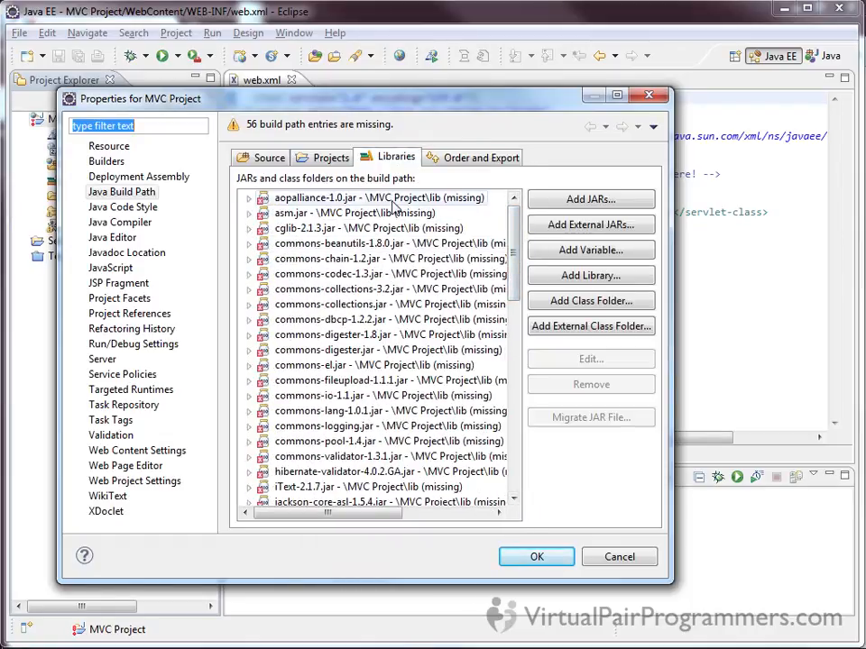
{"action": "left_click_drag", "start_coordinate": [512, 271], "coordinate": [517, 472]}
{"action": "left_click", "coordinate": [424, 442], "text": "shift"}
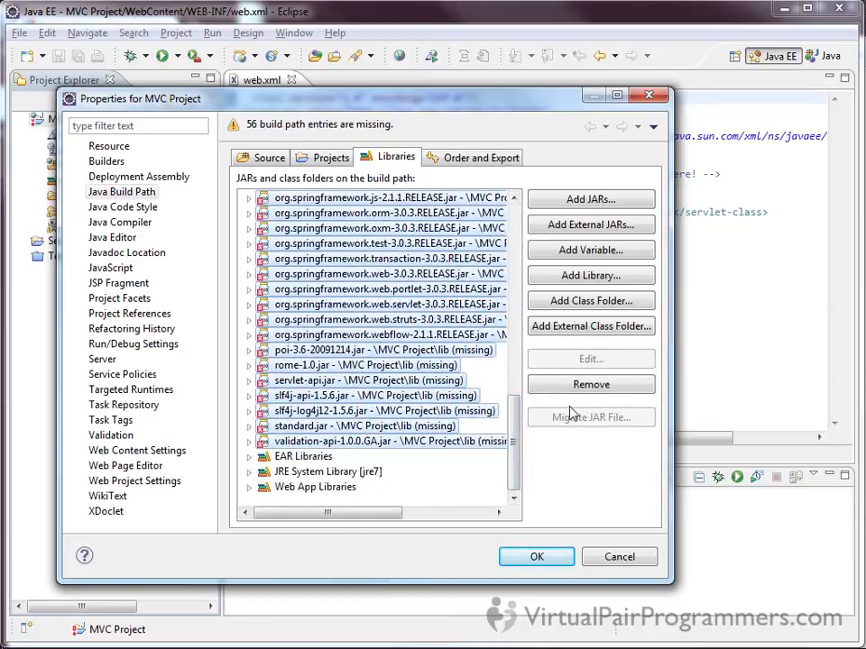
{"action": "left_click", "coordinate": [593, 385]}
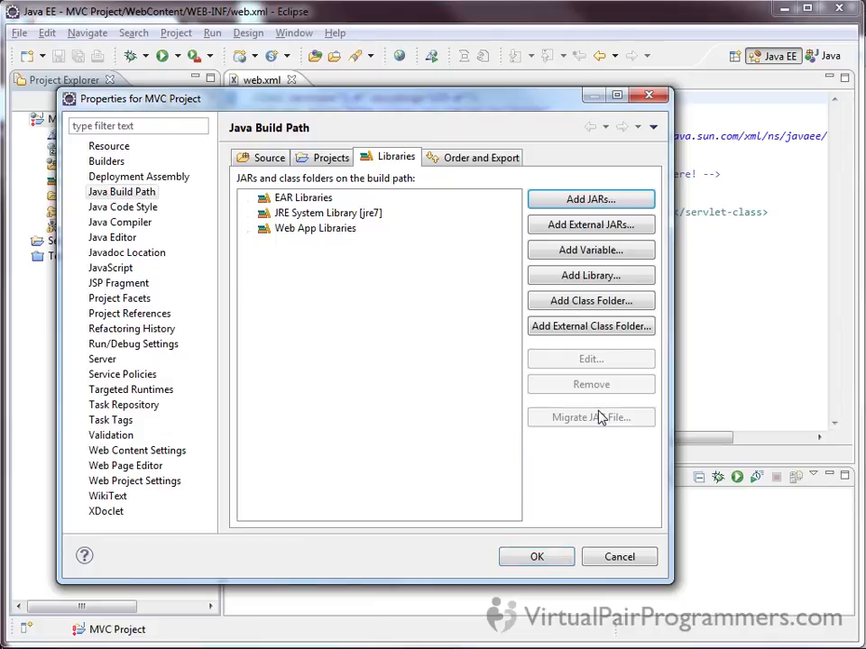
Add all JARs in WebContent/WEB-INF/lib, aopalliance-1.0.jar to validation-api-1.0.0.GA.jar, to MVC Project's build path and apply the change.
{"action": "left_click", "coordinate": [595, 201]}
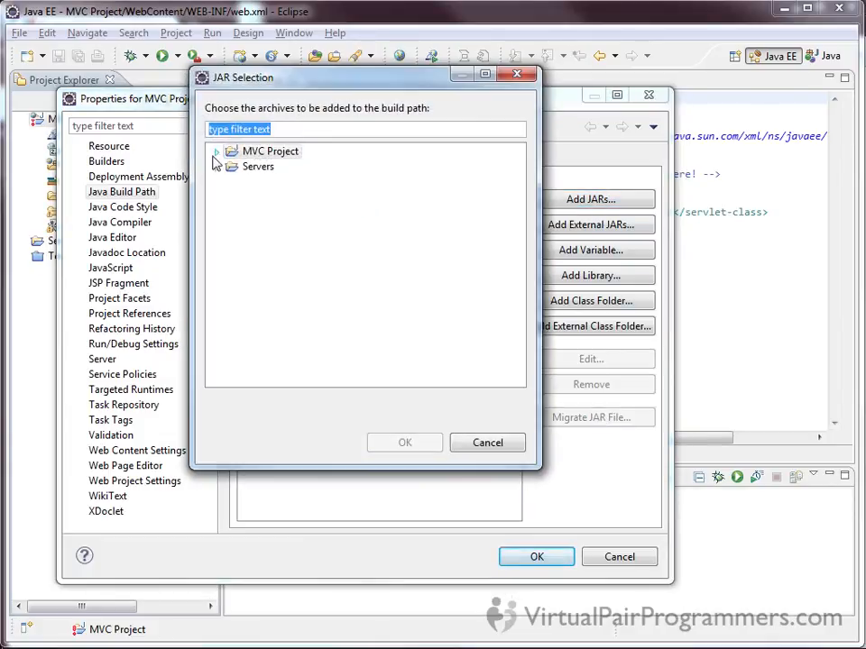
{"action": "left_click", "coordinate": [218, 151]}
{"action": "left_click", "coordinate": [232, 228]}
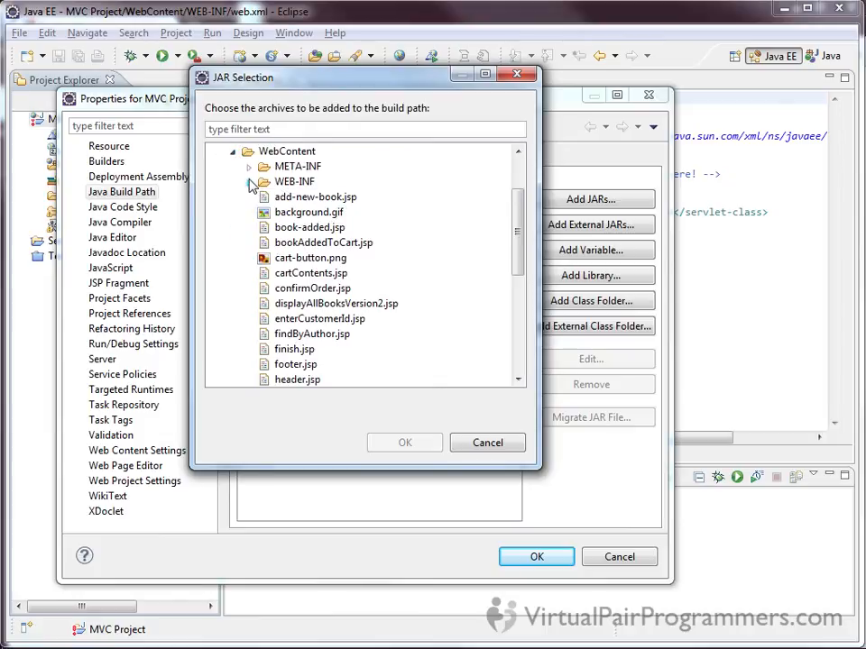
{"action": "double_click", "coordinate": [281, 185]}
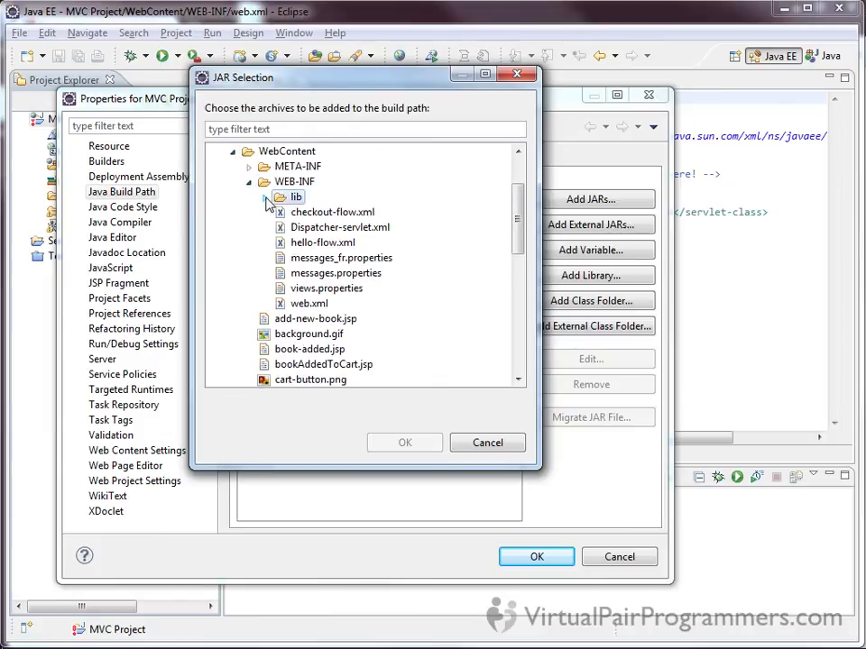
{"action": "left_click", "coordinate": [266, 200]}
{"action": "scroll", "coordinate": [370, 235], "scroll_direction": "down", "scroll_amount": 3}
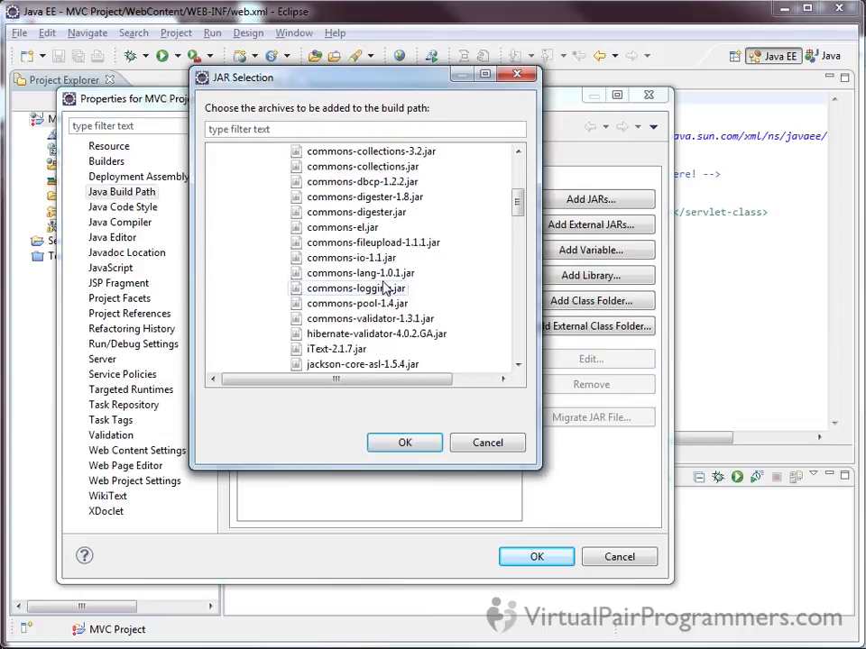
{"action": "scroll", "coordinate": [384, 287], "scroll_direction": "down", "scroll_amount": 11}
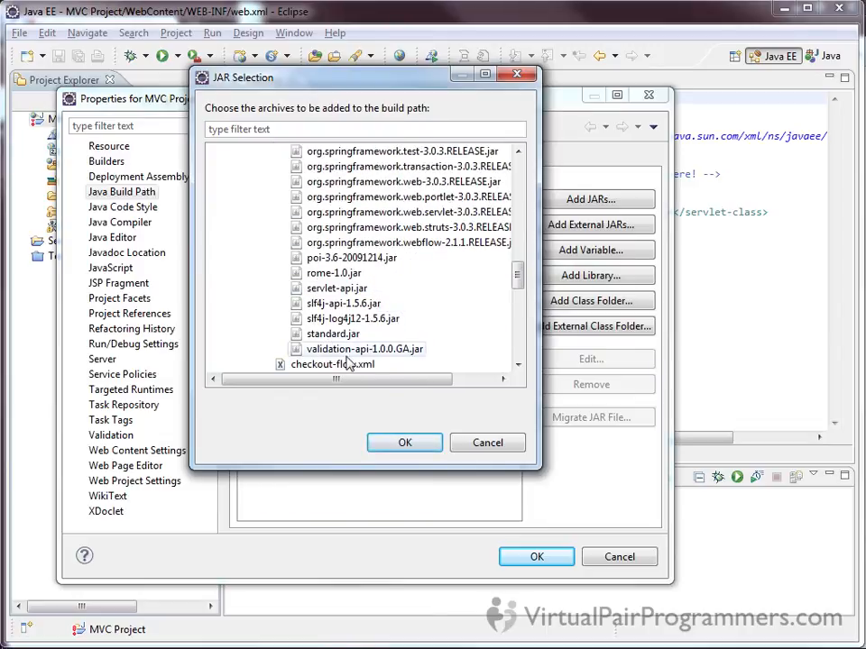
{"action": "left_click", "coordinate": [348, 350], "text": "shift"}
{"action": "left_click_drag", "start_coordinate": [517, 272], "coordinate": [518, 178]}
{"action": "left_click", "coordinate": [405, 441]}
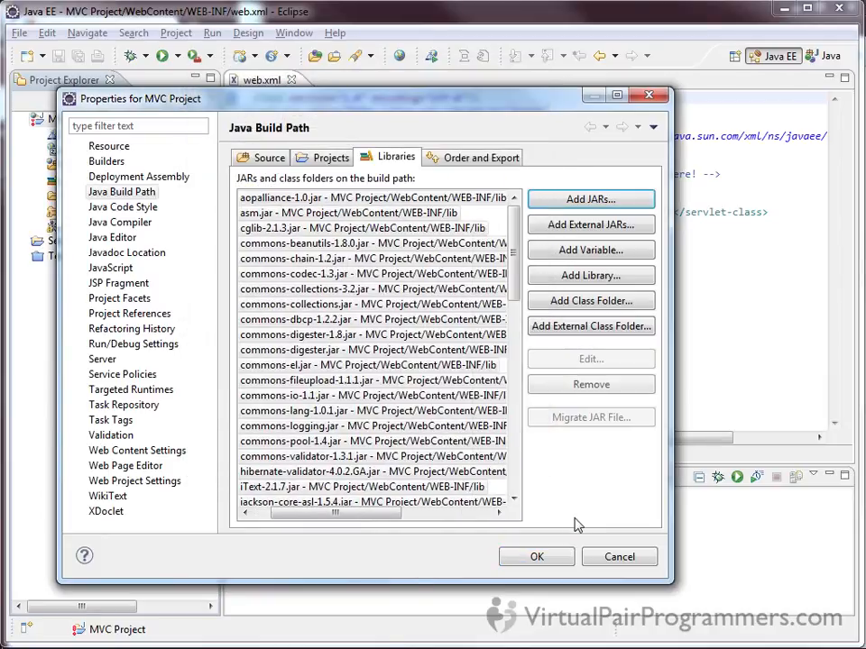
{"action": "left_click", "coordinate": [550, 558]}
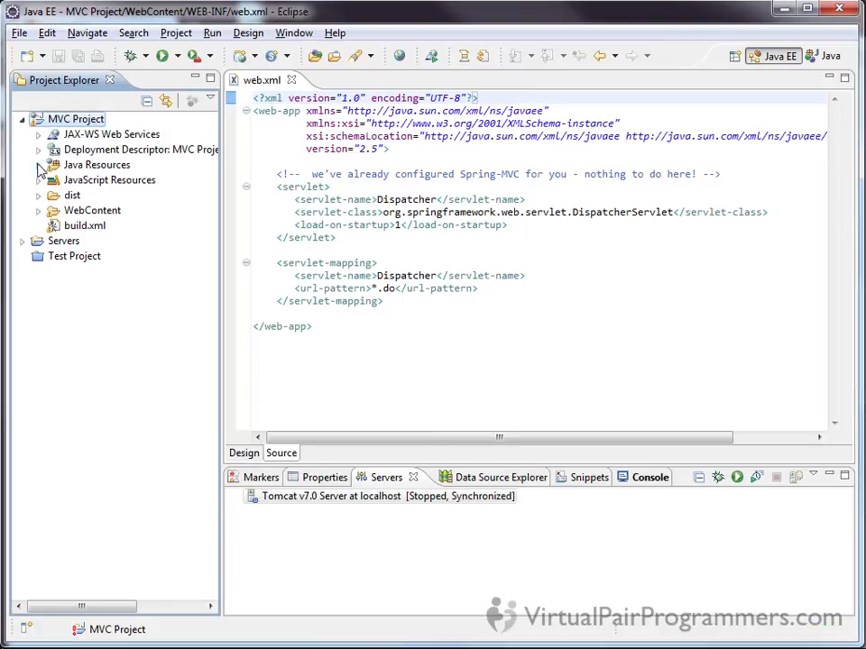
Check the packages and files in the src folder under MVC Project's Java Resources.
{"action": "left_click", "coordinate": [37, 166]}
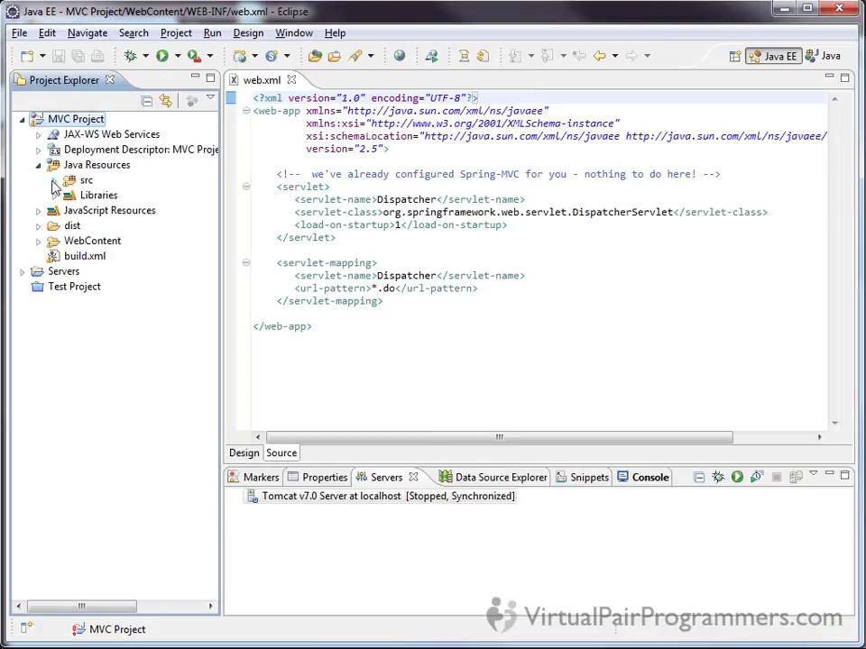
{"action": "left_click", "coordinate": [53, 181]}
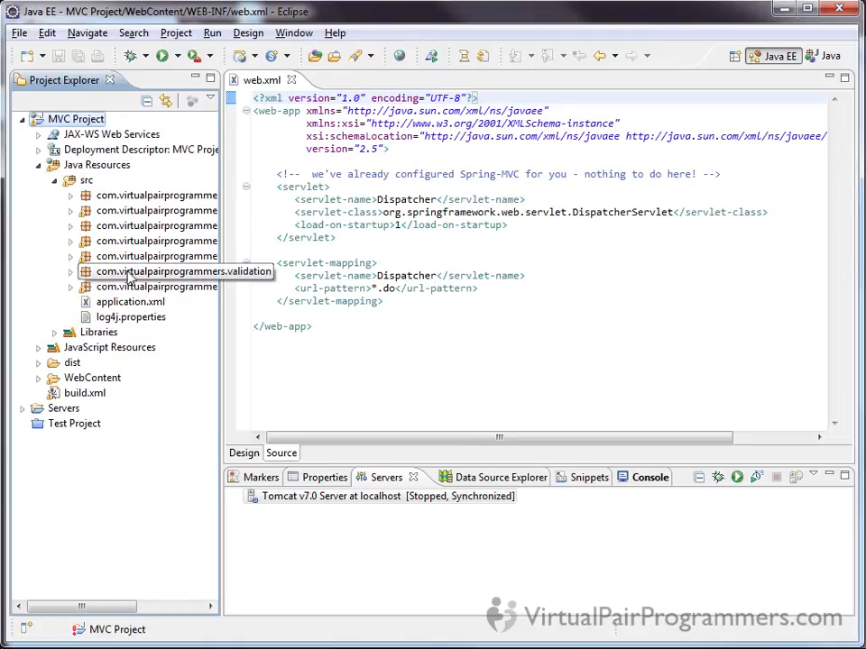
{"action": "left_click", "coordinate": [38, 166]}
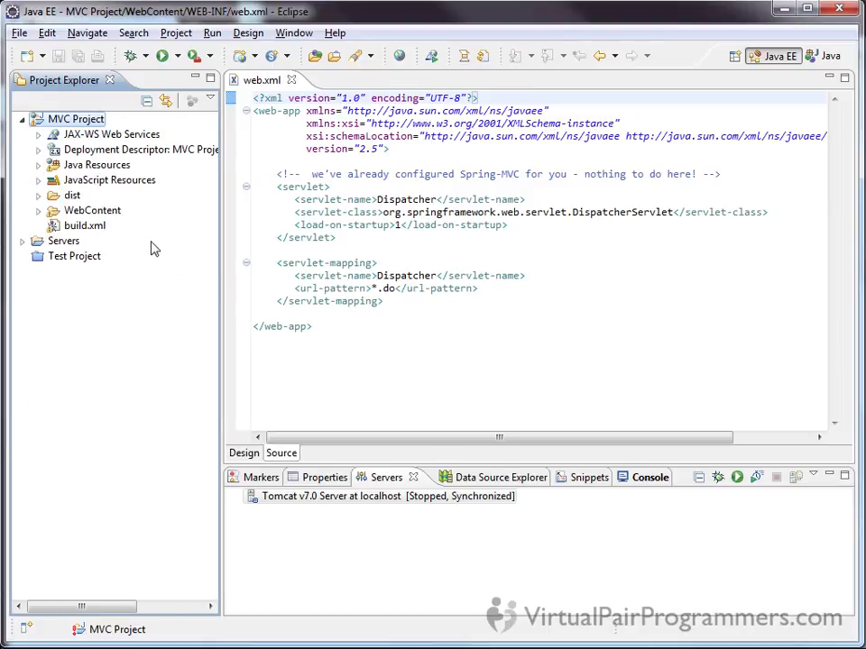
{"action": "left_click", "coordinate": [543, 377]}
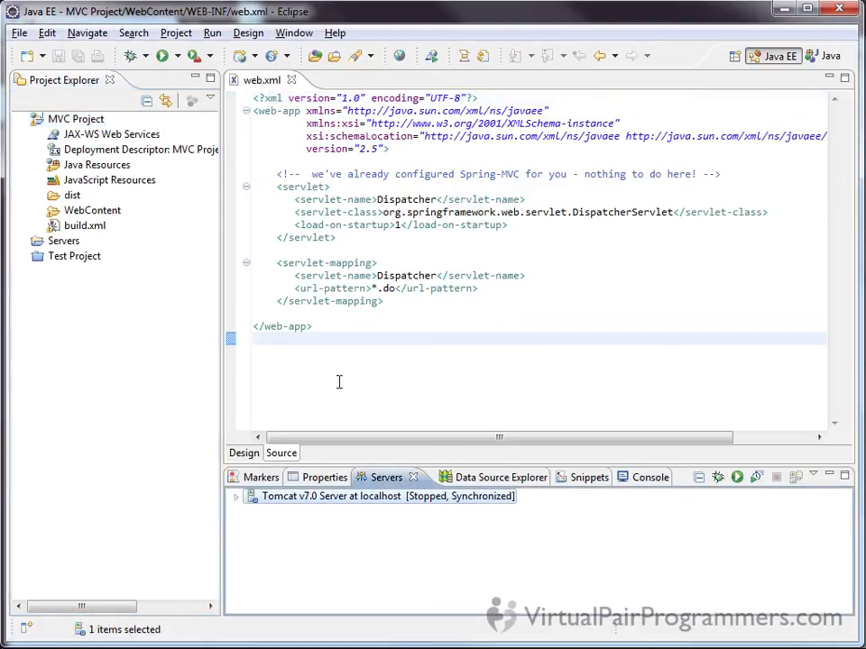
Remove the /Test_Project web module from the Tomcat v7.0 server's configuration.
{"action": "left_click", "coordinate": [235, 501]}
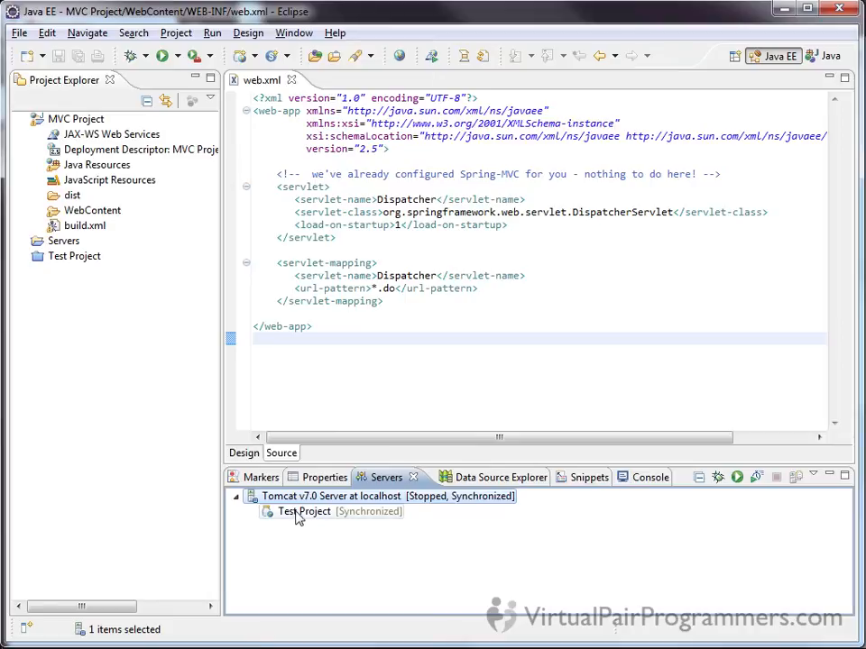
{"action": "left_click", "coordinate": [316, 519]}
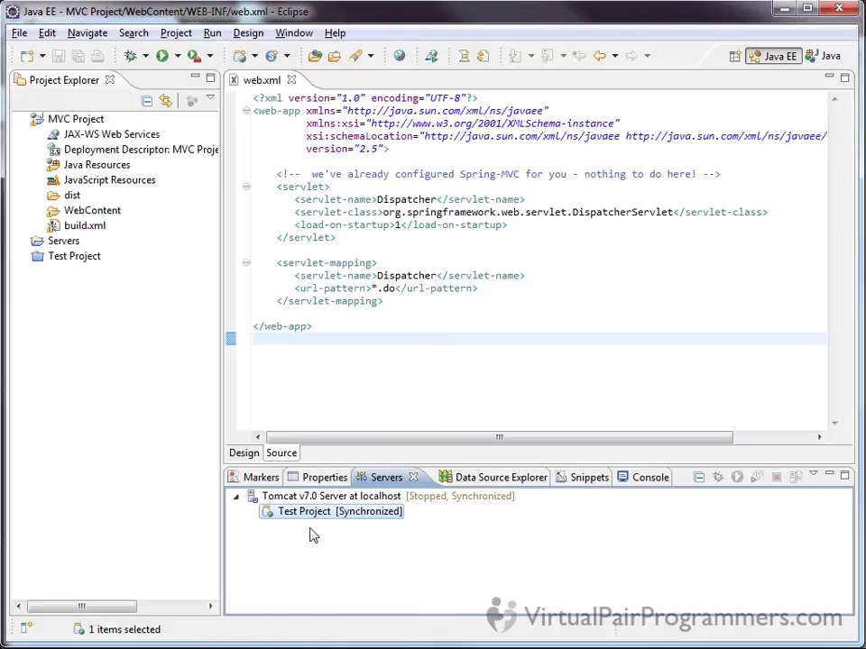
{"action": "key", "text": "Up"}
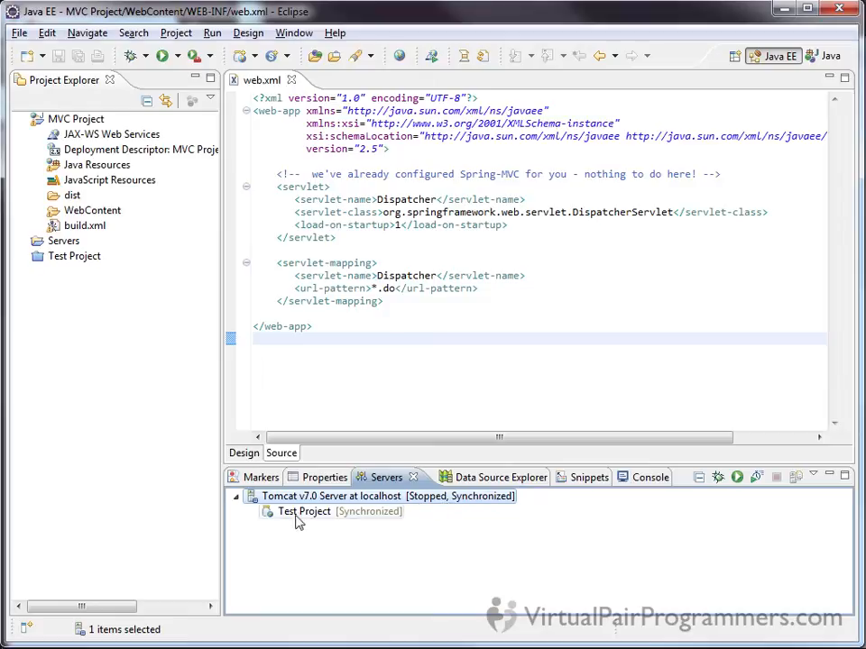
{"action": "double_click", "coordinate": [408, 498]}
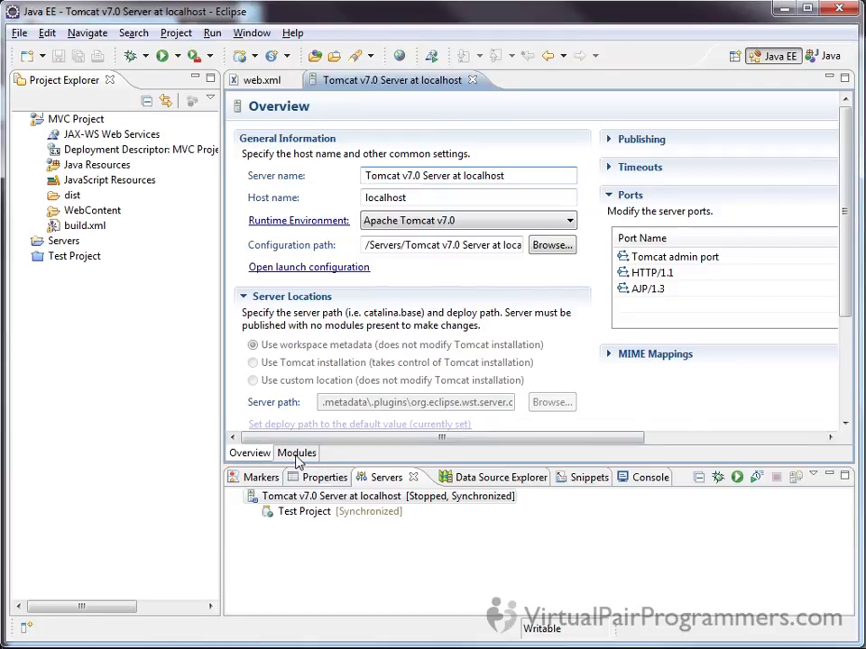
{"action": "left_click", "coordinate": [298, 455]}
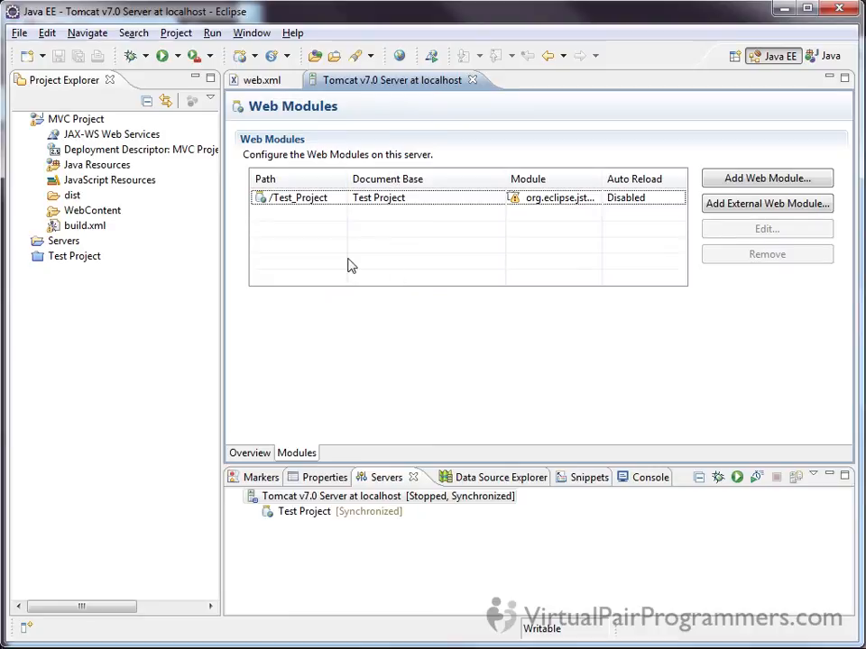
{"action": "left_click", "coordinate": [420, 206]}
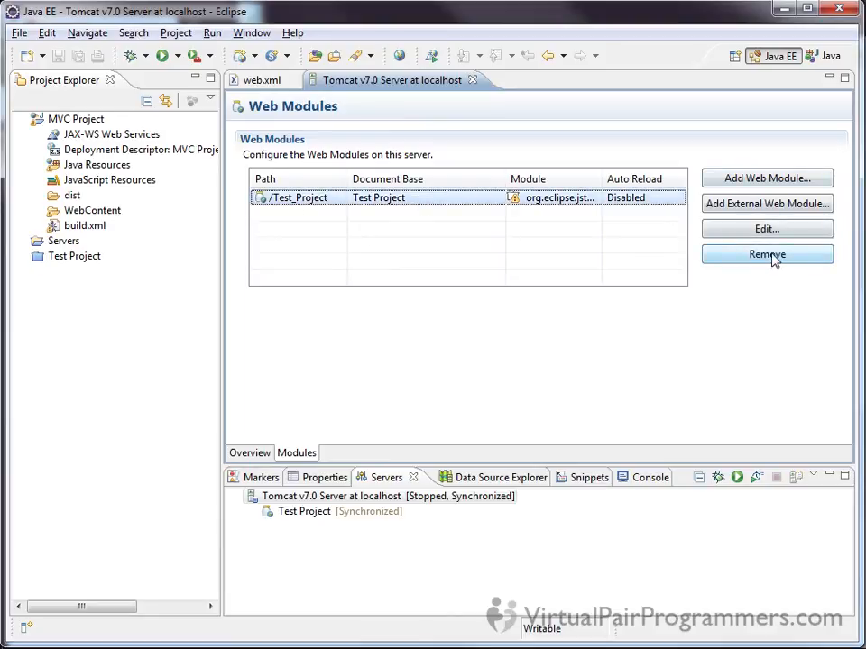
{"action": "left_click", "coordinate": [719, 258]}
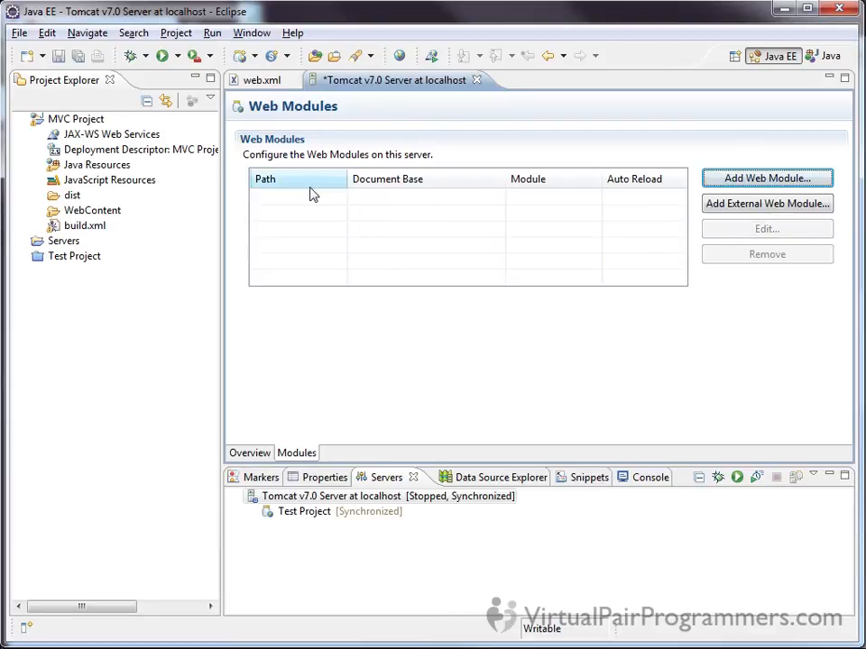
Add MVC Project as a web module on the Tomcat server with the path /MVC_Project.
{"action": "left_click", "coordinate": [781, 183]}
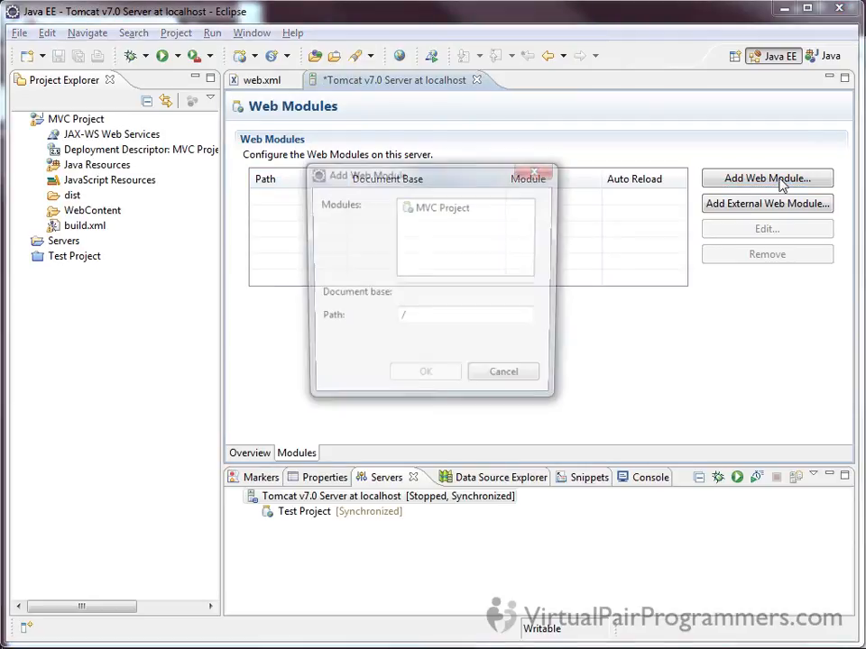
{"action": "left_click", "coordinate": [451, 214]}
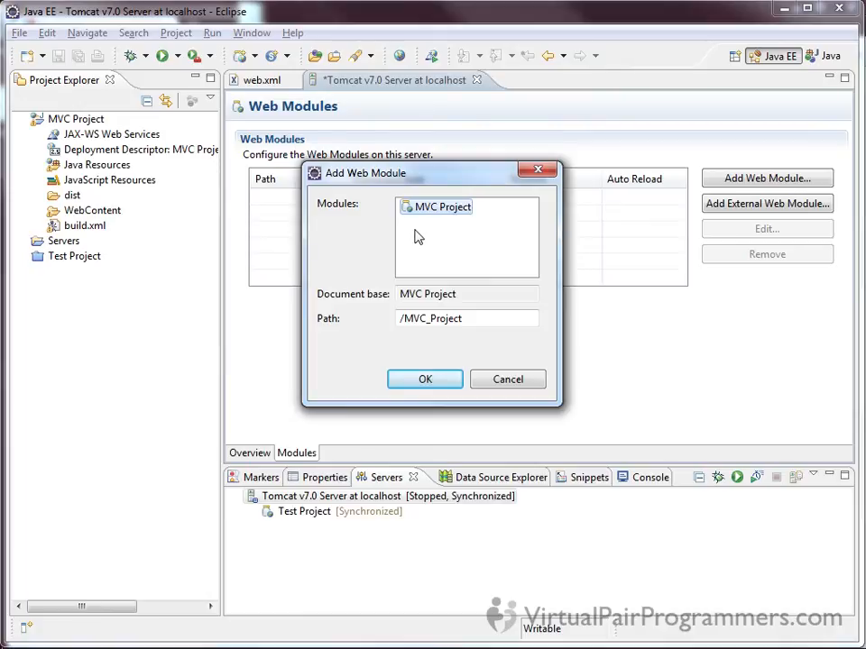
{"action": "left_click", "coordinate": [432, 318]}
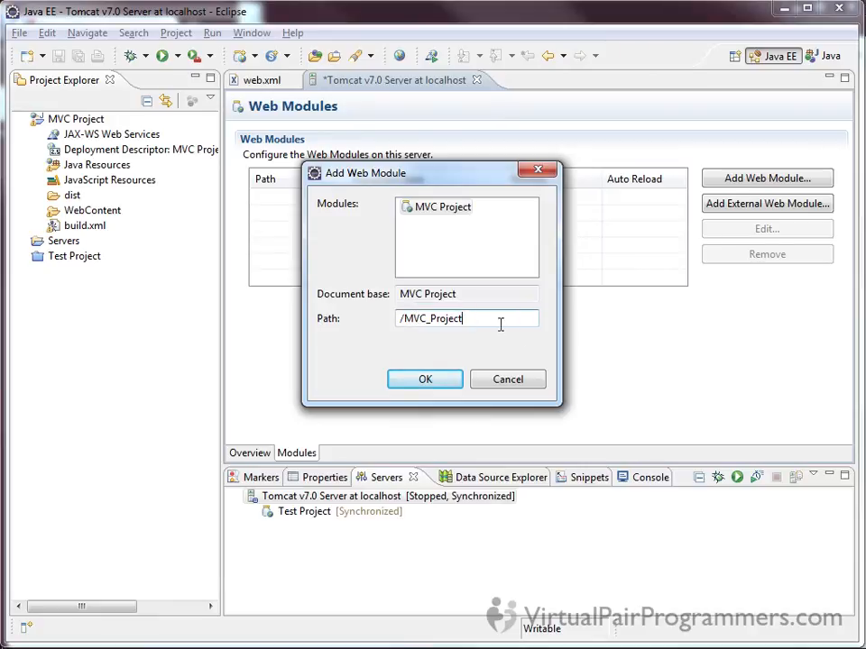
{"action": "left_click", "coordinate": [445, 380]}
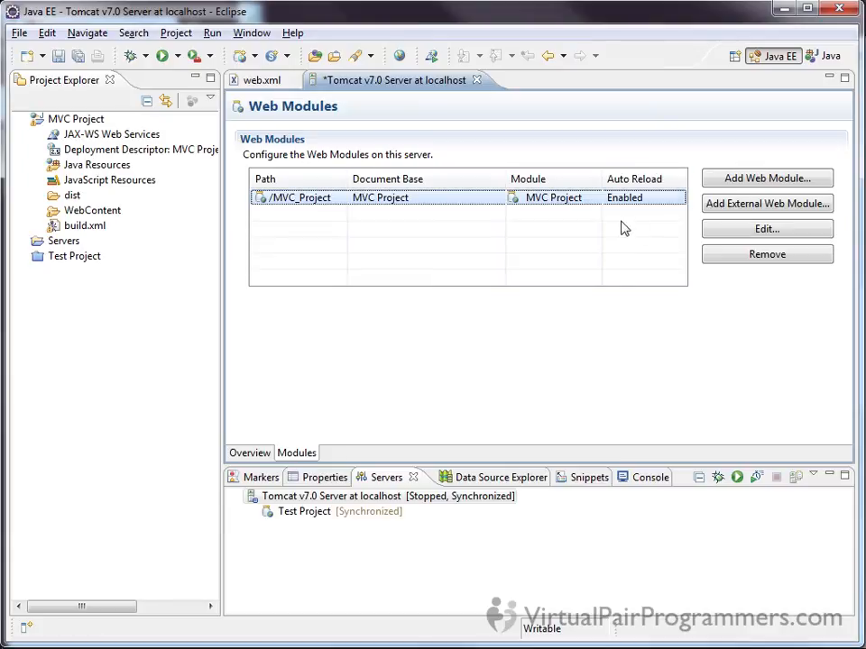
Disable auto reloading for the /MVC_Project web module, save the Tomcat server configuration and close it.
{"action": "left_click", "coordinate": [743, 238]}
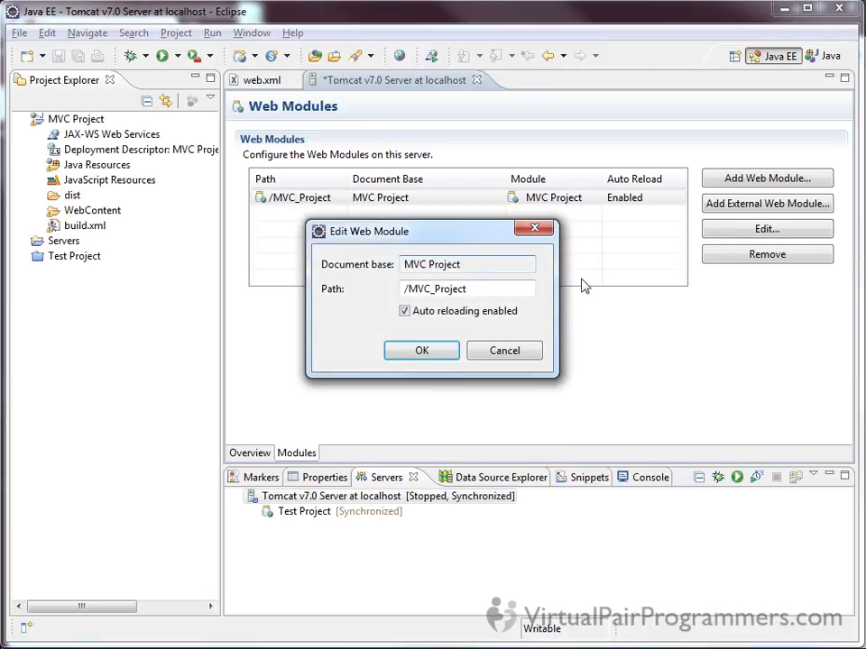
{"action": "left_click_drag", "start_coordinate": [454, 235], "coordinate": [505, 296]}
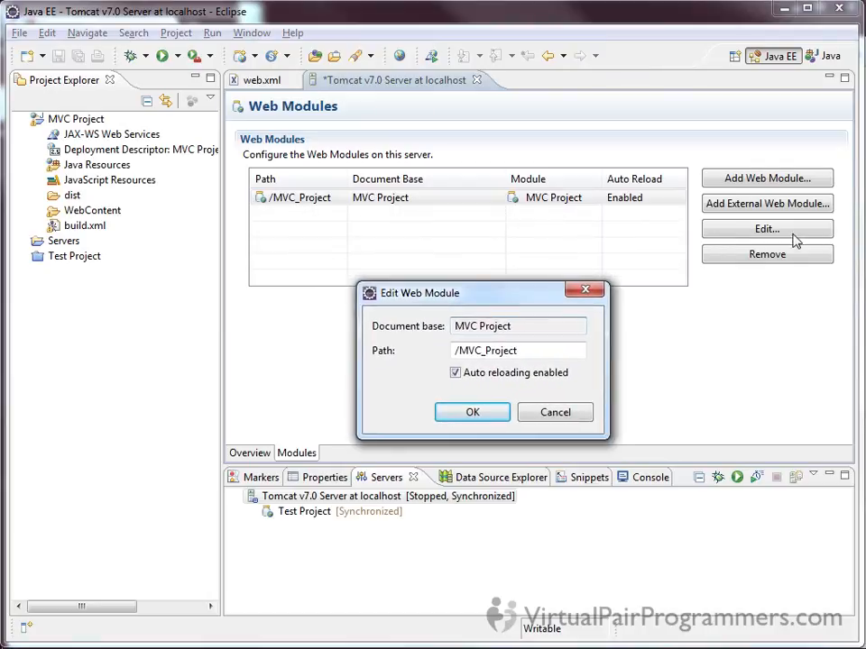
{"action": "left_click", "coordinate": [456, 374]}
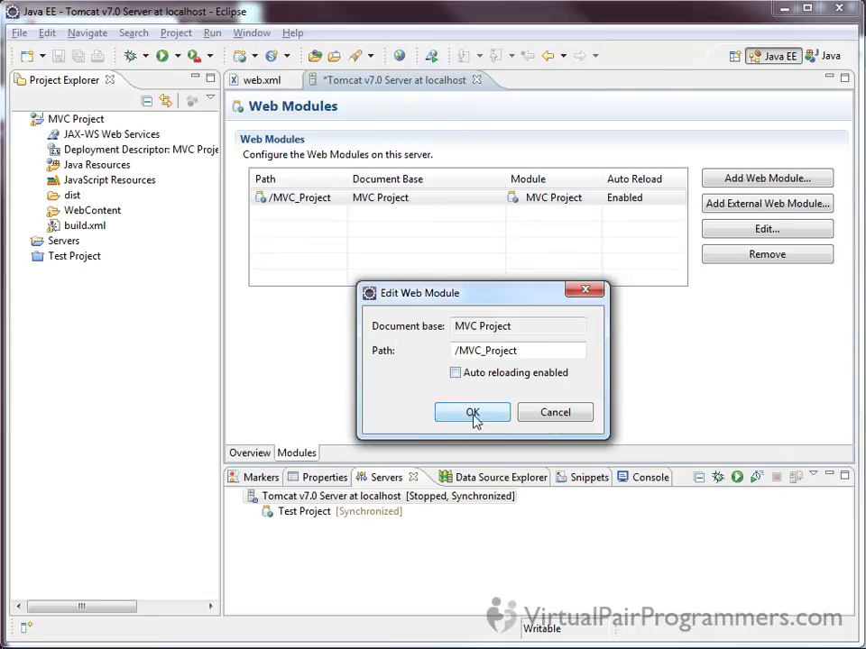
{"action": "left_click", "coordinate": [474, 415]}
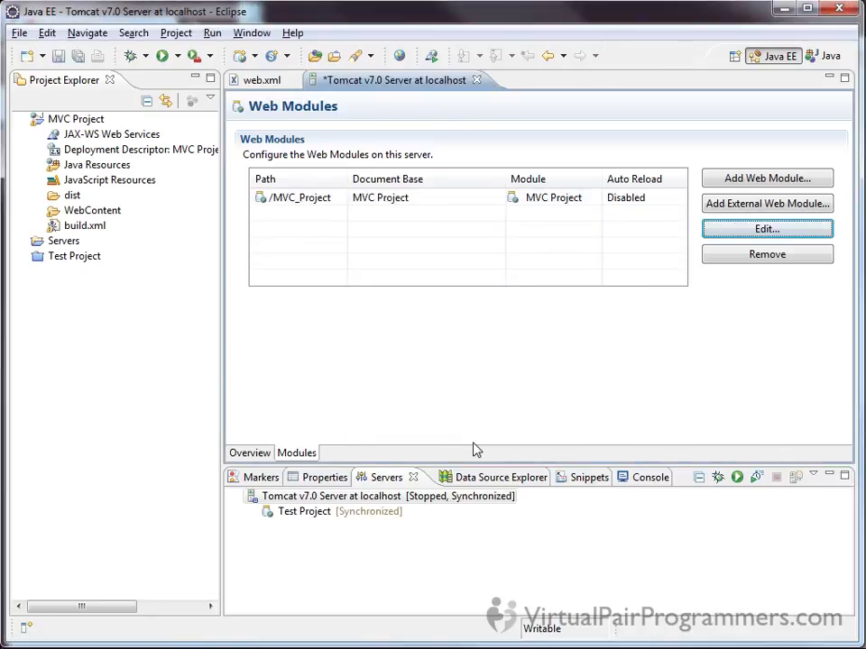
{"action": "key", "text": "ctrl+s"}
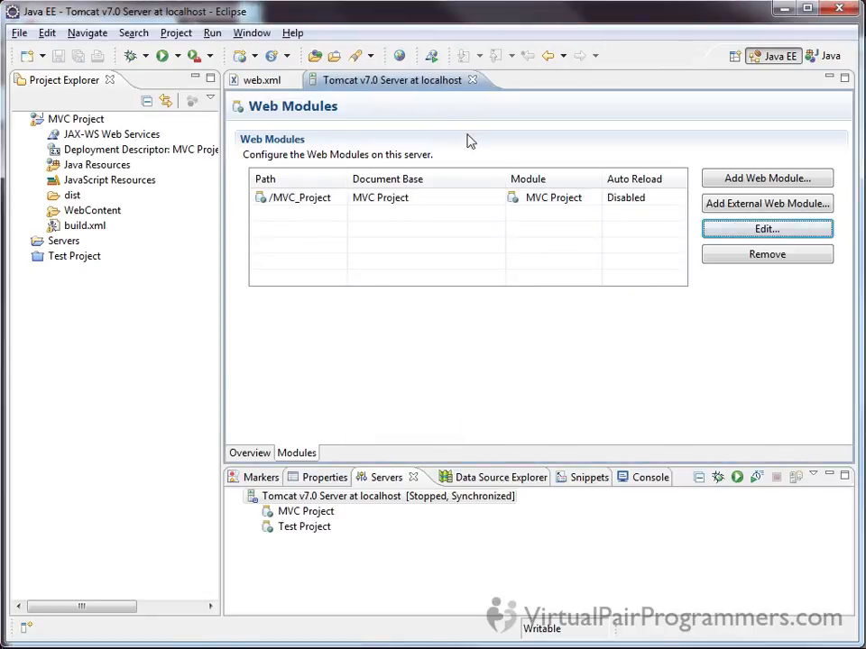
{"action": "left_click", "coordinate": [473, 82]}
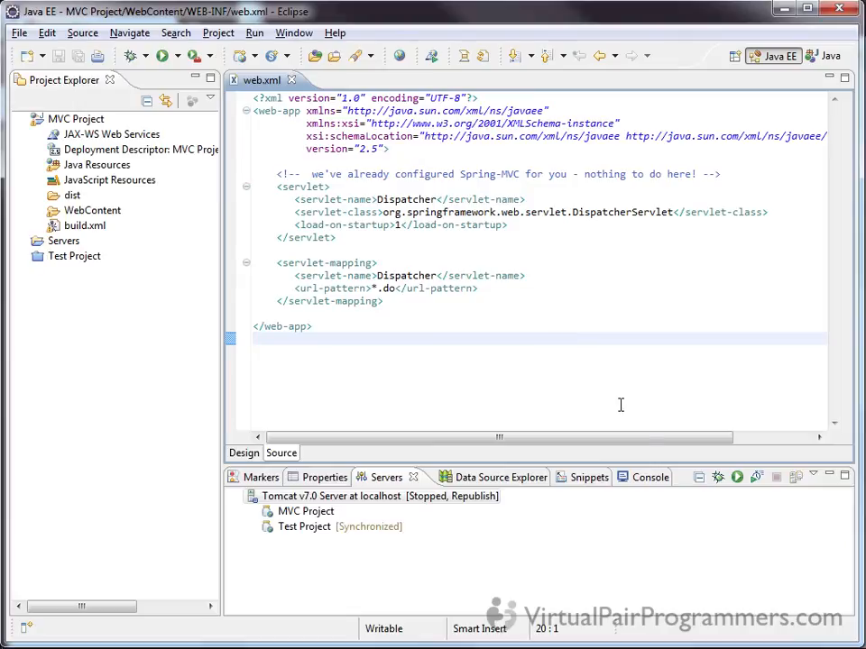
Start the Tomcat v7.0 server in debug mode and bring up its console output.
{"action": "left_click", "coordinate": [719, 479]}
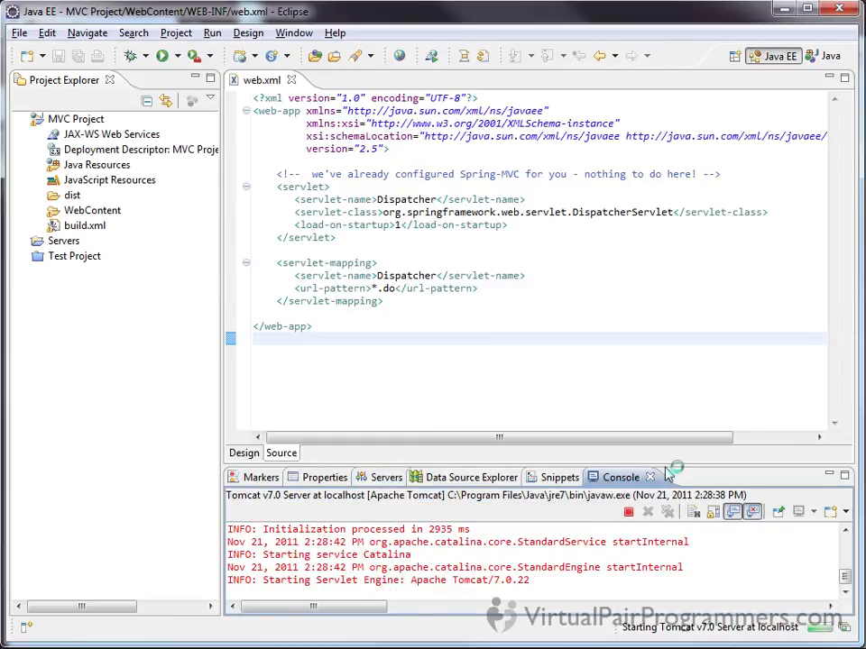
{"action": "left_click_drag", "start_coordinate": [678, 464], "coordinate": [680, 363]}
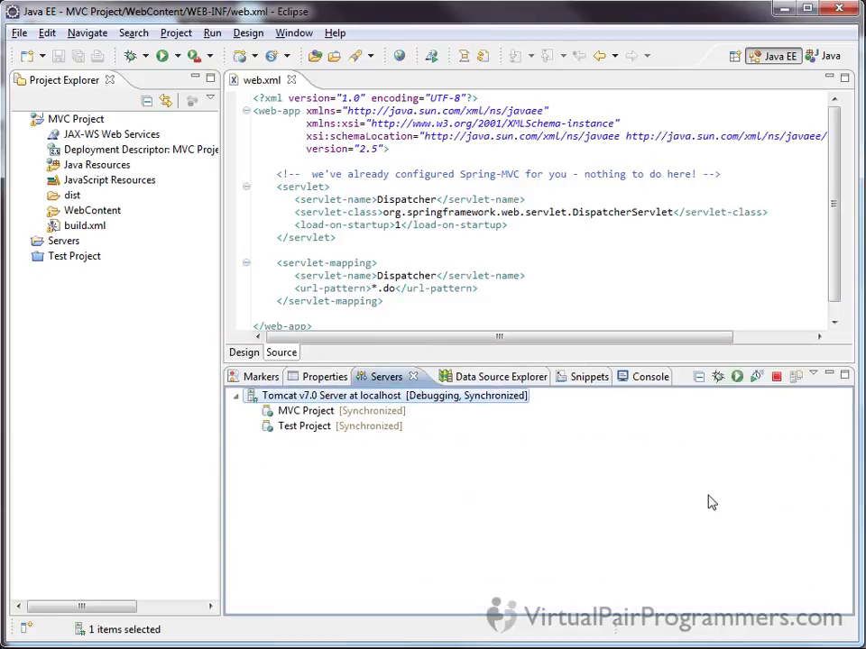
{"action": "left_click", "coordinate": [660, 377]}
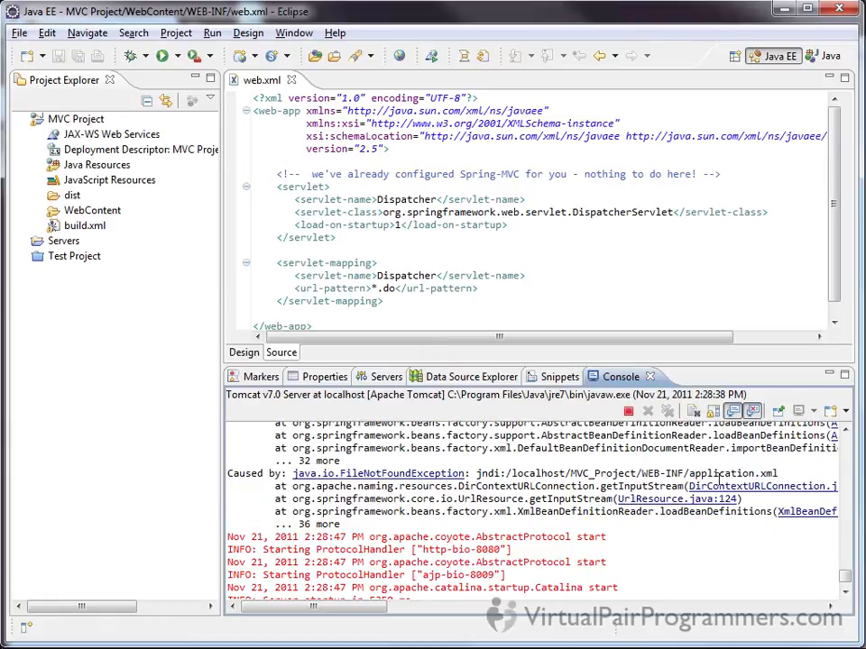
Examine the exception trace and its root cause in the enlarged console, and stop the Tomcat server.
{"action": "double_click", "coordinate": [621, 379]}
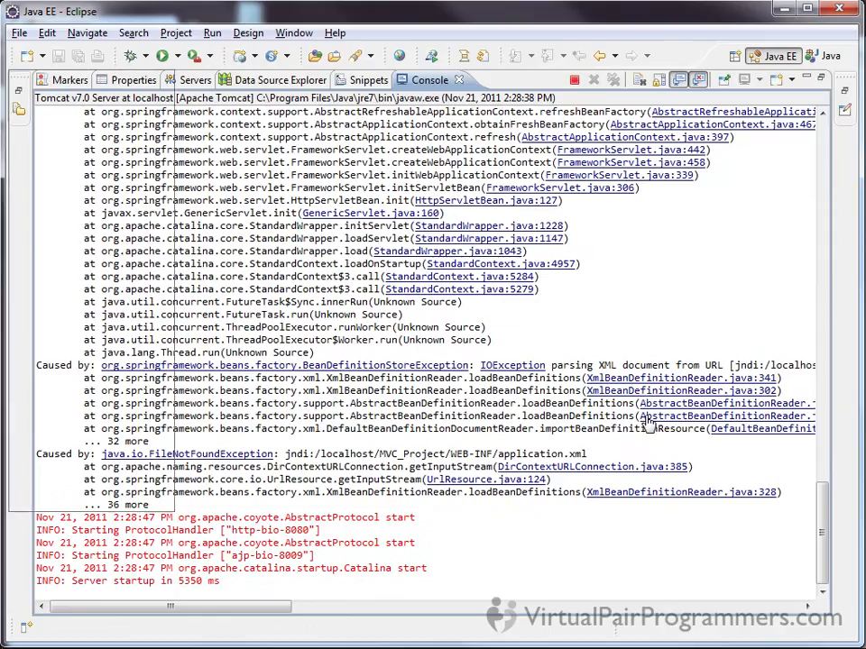
{"action": "scroll", "coordinate": [477, 280], "scroll_direction": "up", "scroll_amount": 8}
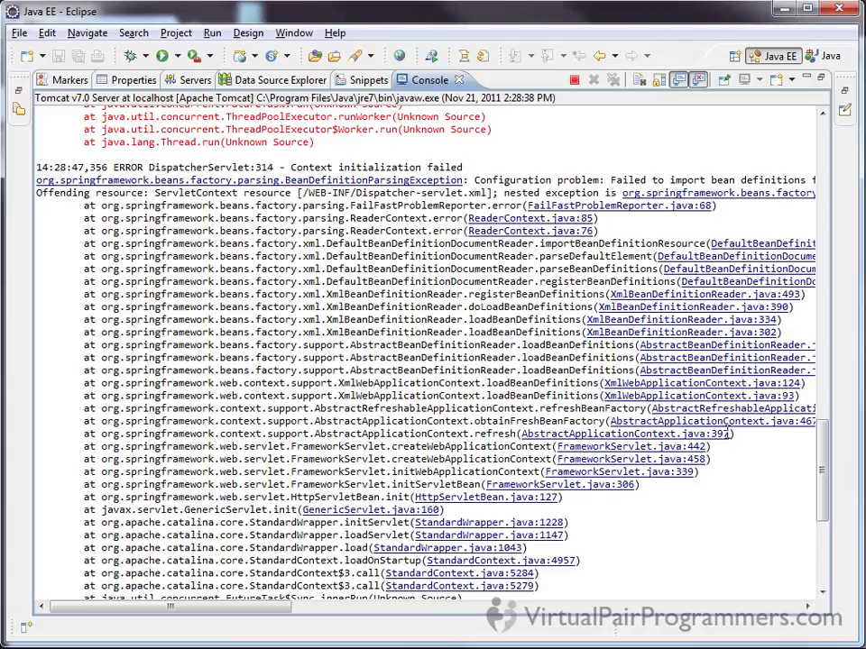
{"action": "left_click_drag", "start_coordinate": [820, 456], "coordinate": [822, 521]}
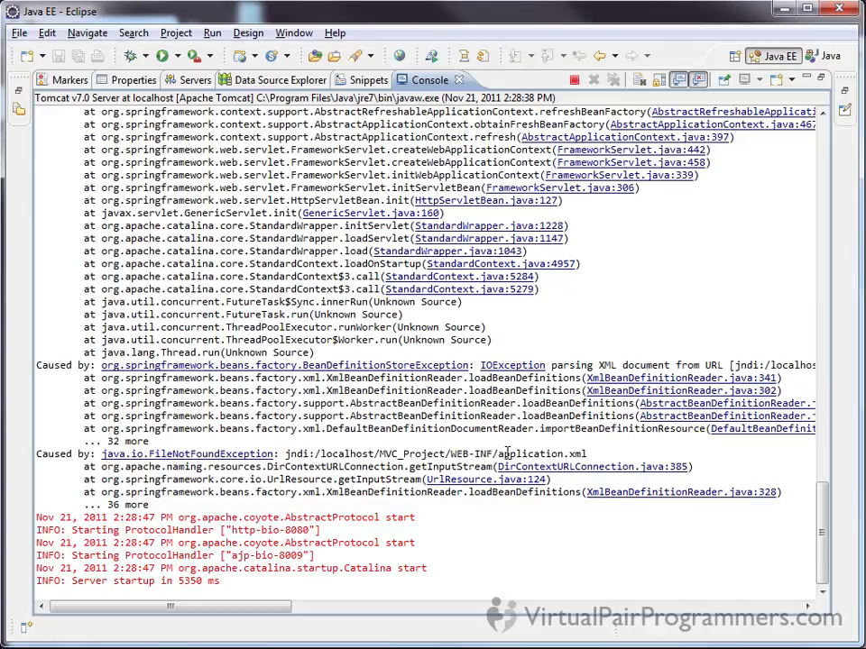
{"action": "left_click_drag", "start_coordinate": [501, 457], "coordinate": [588, 455]}
{"action": "left_click", "coordinate": [612, 449]}
{"action": "double_click", "coordinate": [431, 79]}
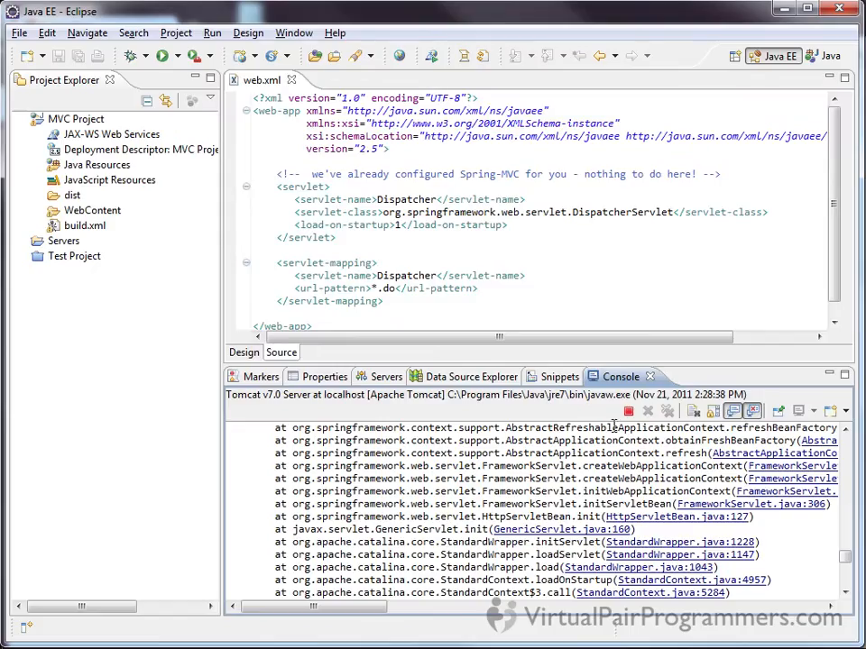
{"action": "left_click", "coordinate": [628, 412]}
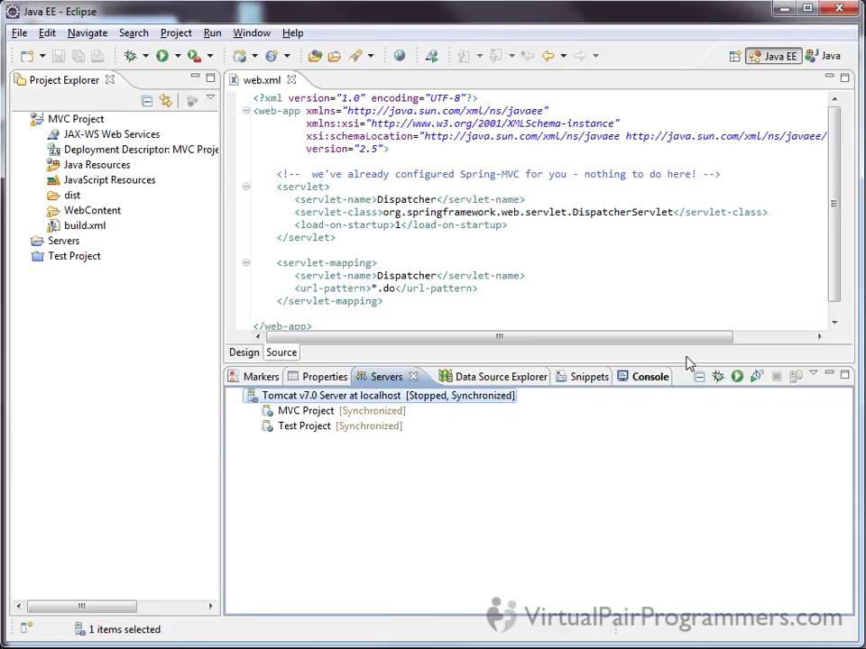
{"action": "left_click_drag", "start_coordinate": [688, 364], "coordinate": [694, 455]}
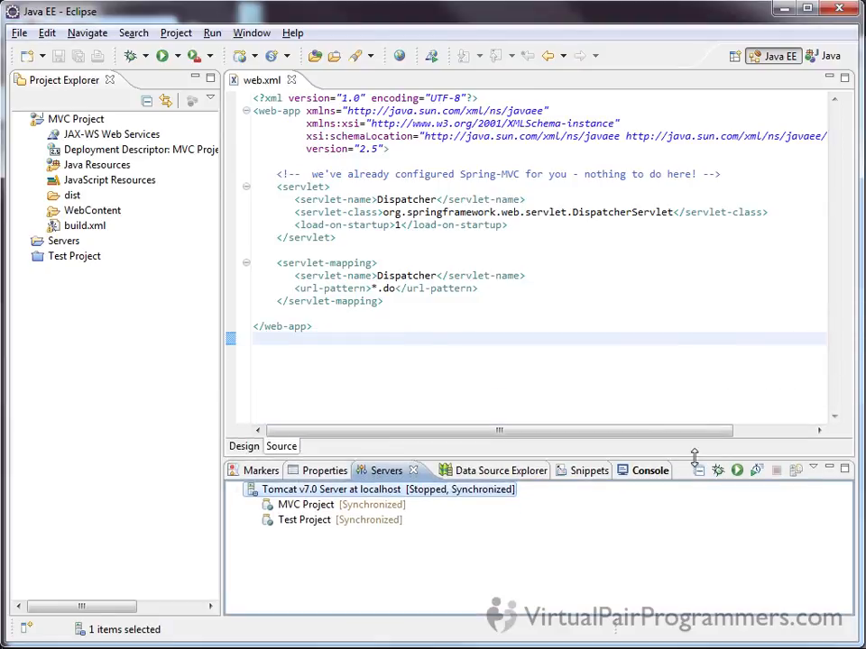
Open Dispatcher-servlet.xml from WebContent/WEB-INF and check the path in its import resource element.
{"action": "left_click", "coordinate": [38, 211]}
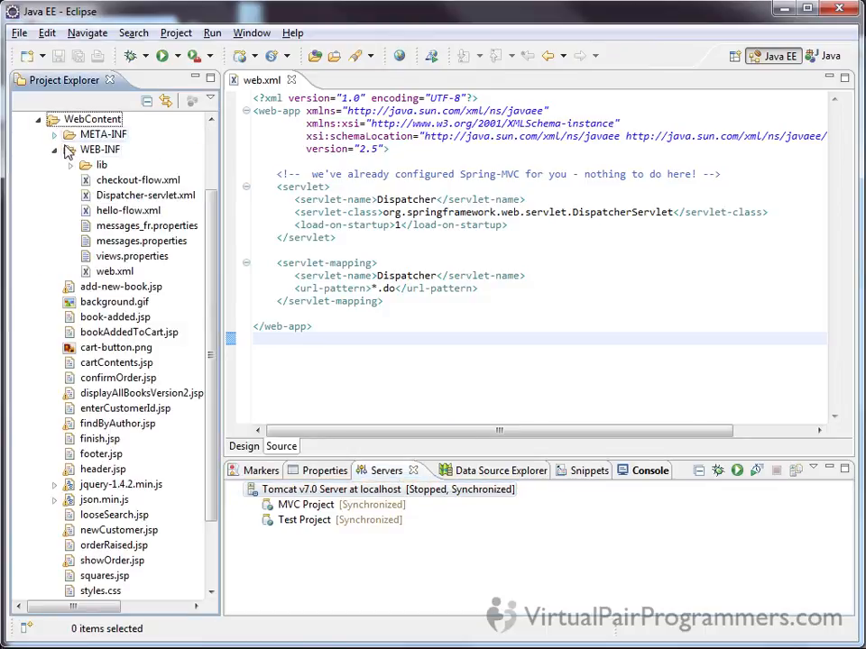
{"action": "left_click", "coordinate": [97, 149]}
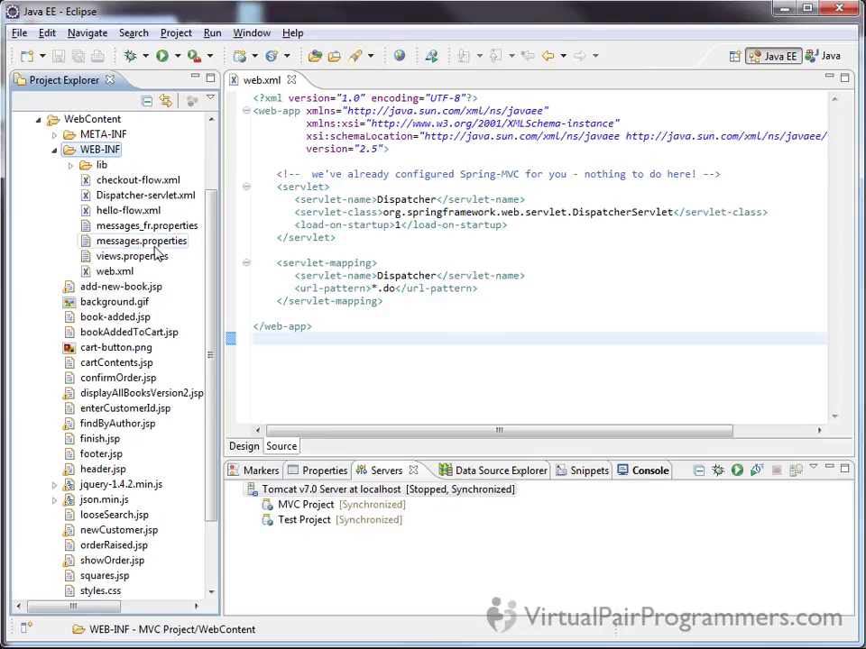
{"action": "double_click", "coordinate": [157, 199]}
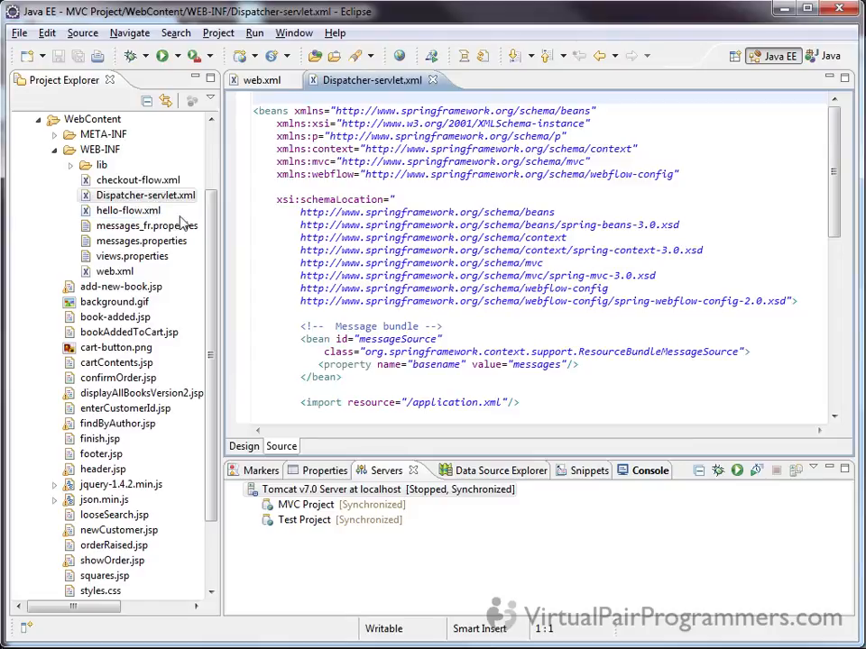
{"action": "scroll", "coordinate": [837, 219], "scroll_direction": "down", "scroll_amount": 1}
{"action": "scroll", "coordinate": [837, 219], "scroll_direction": "down", "scroll_amount": 2}
{"action": "left_click", "coordinate": [531, 304]}
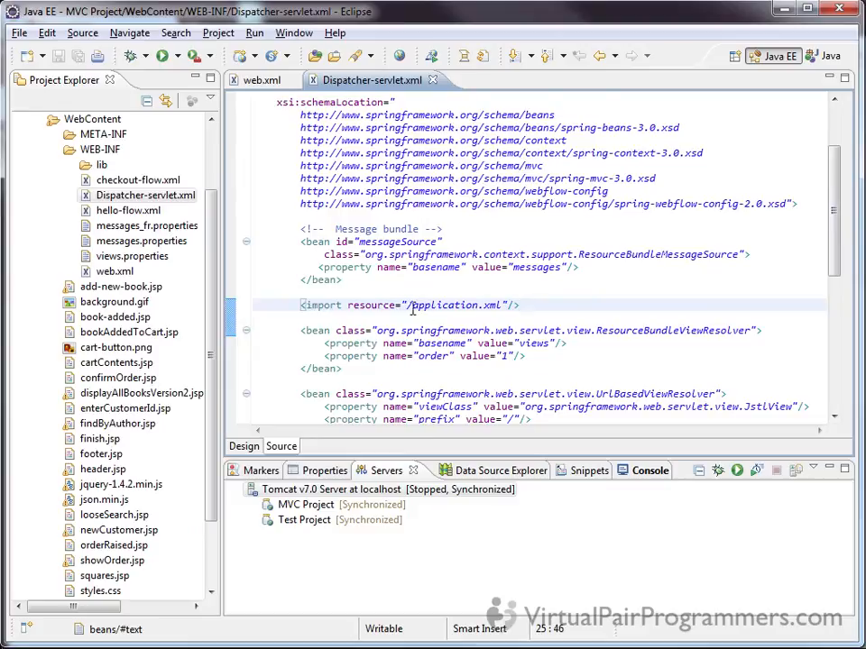
{"action": "mouse_move", "coordinate": [411, 311]}
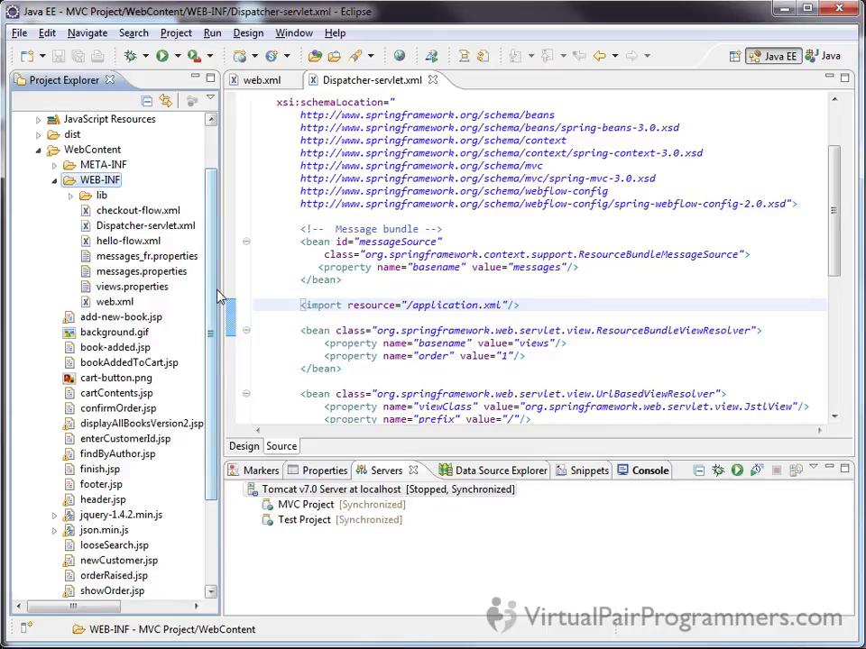
Move application.xml from the src folder under Java Resources to WebContent/WEB-INF, and collapse the src and WebContent folders.
{"action": "scroll", "coordinate": [216, 240], "scroll_direction": "up", "scroll_amount": 2}
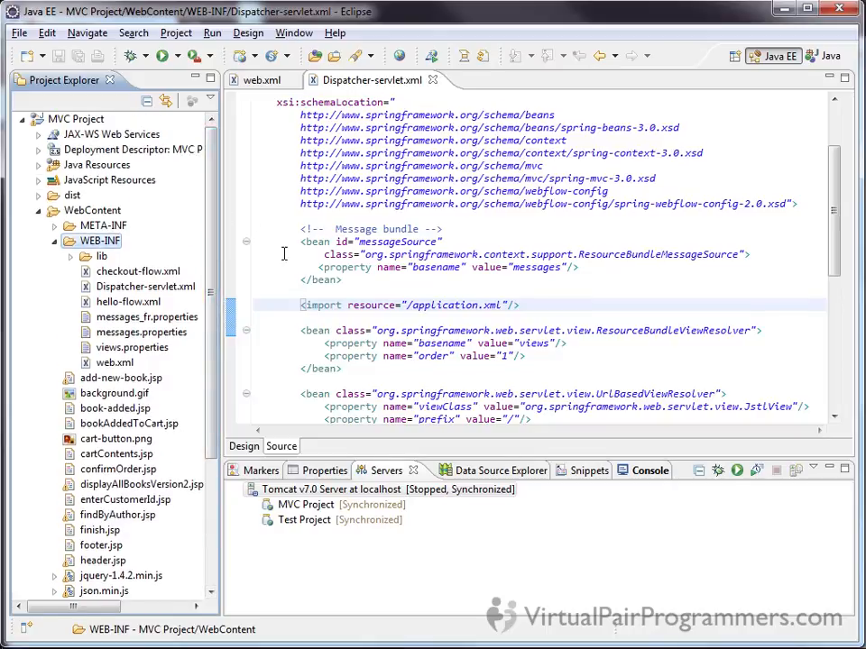
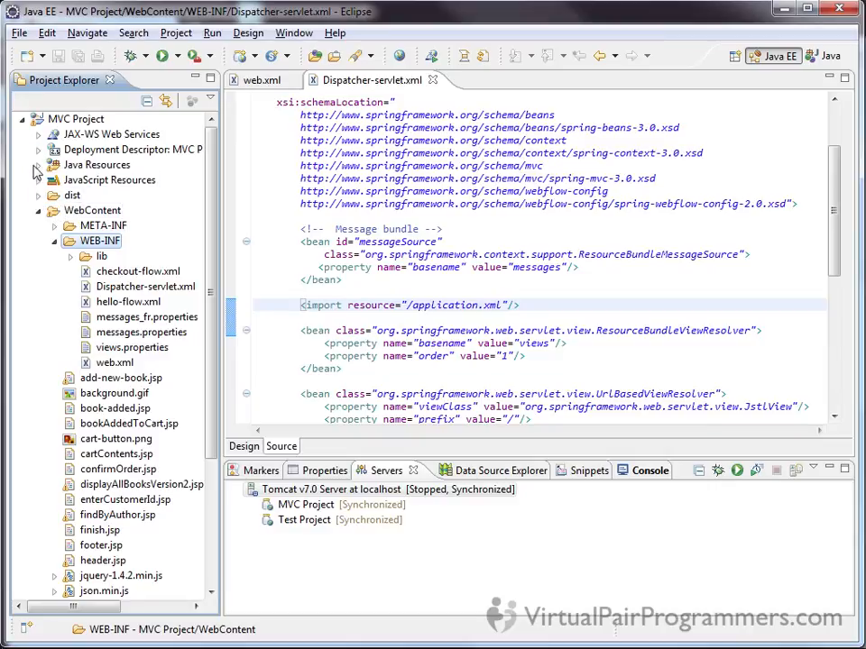
{"action": "left_click", "coordinate": [90, 166]}
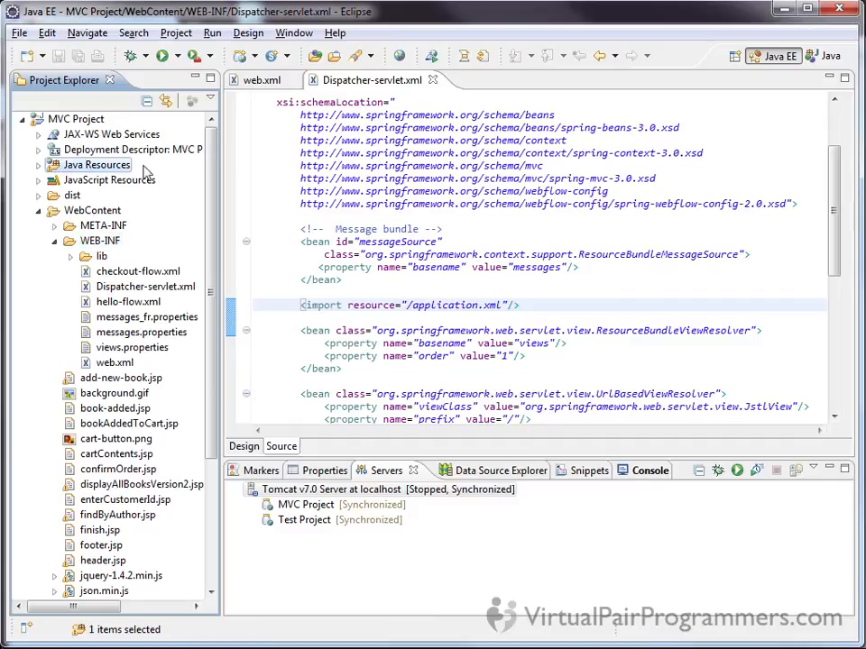
{"action": "left_click", "coordinate": [38, 165]}
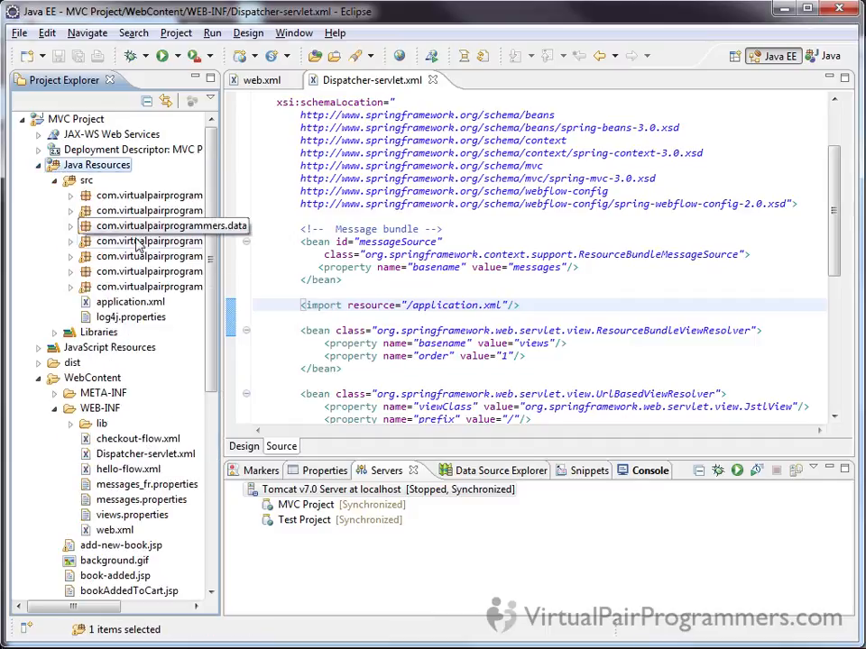
{"action": "left_click", "coordinate": [138, 303]}
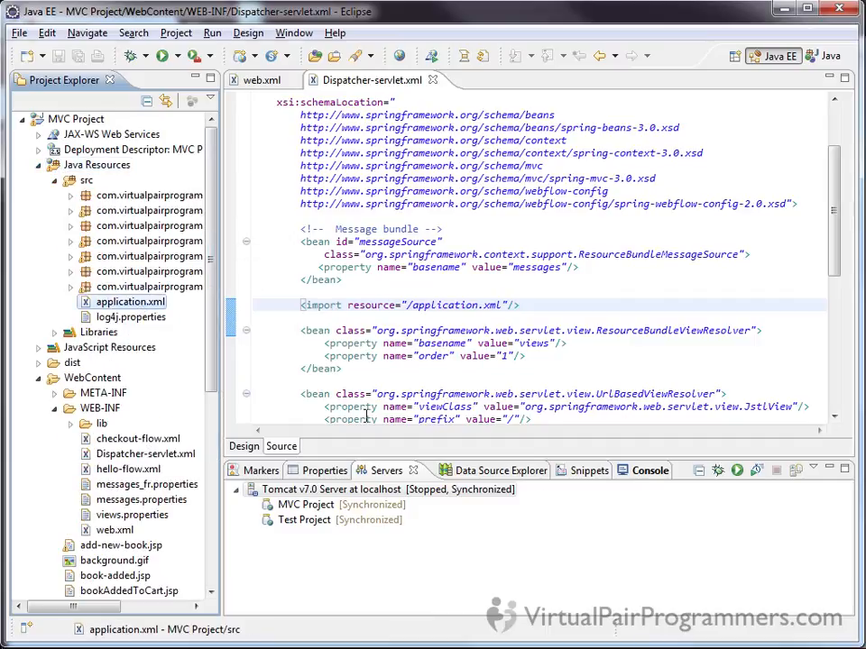
{"action": "scroll", "coordinate": [214, 302], "scroll_direction": "down", "scroll_amount": 2}
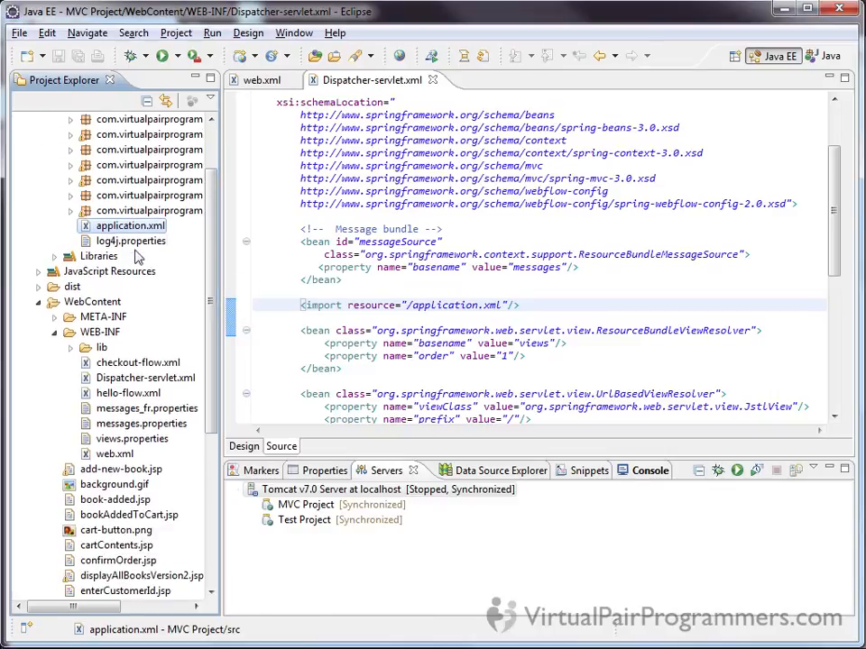
{"action": "left_click_drag", "start_coordinate": [133, 231], "coordinate": [104, 331]}
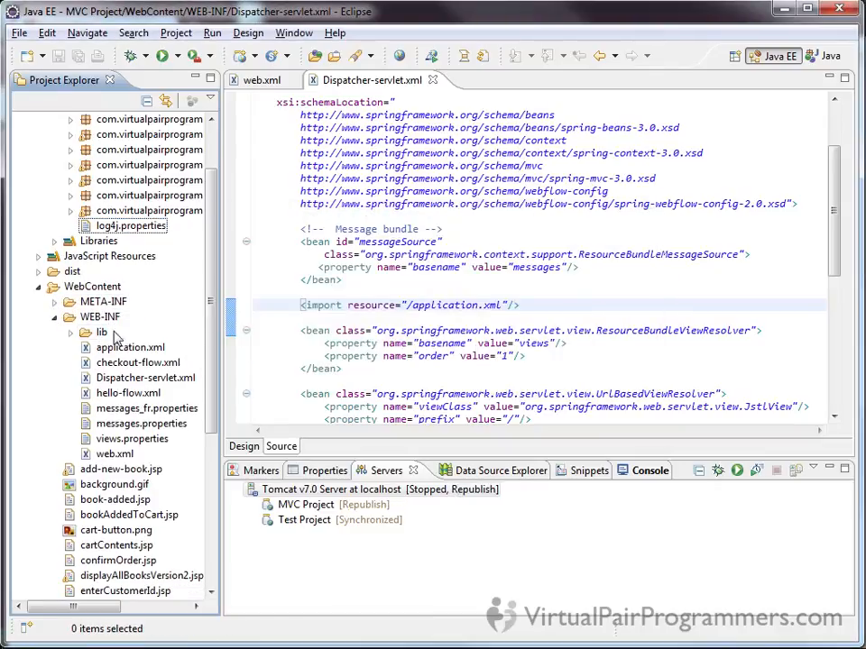
{"action": "left_click", "coordinate": [55, 270]}
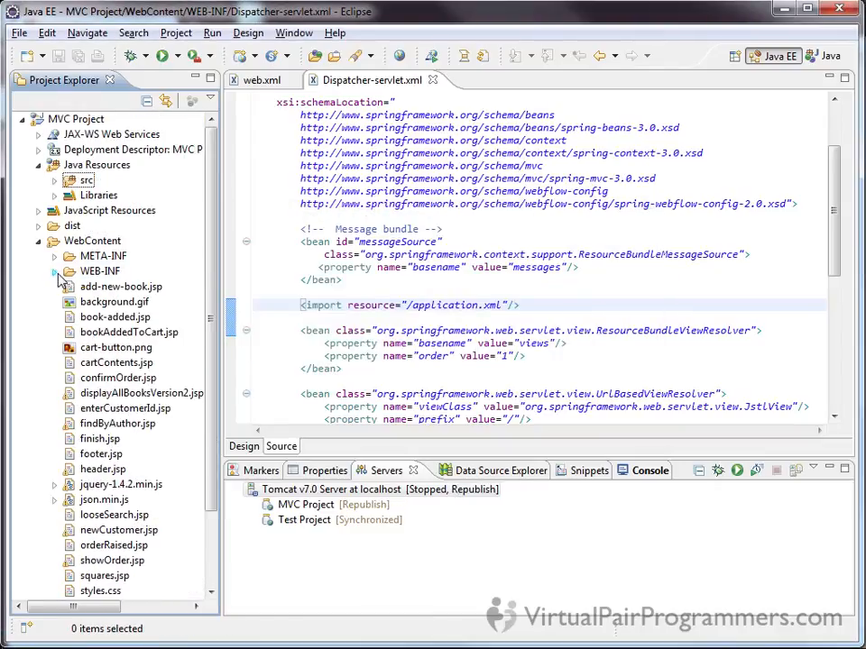
{"action": "left_click", "coordinate": [37, 241]}
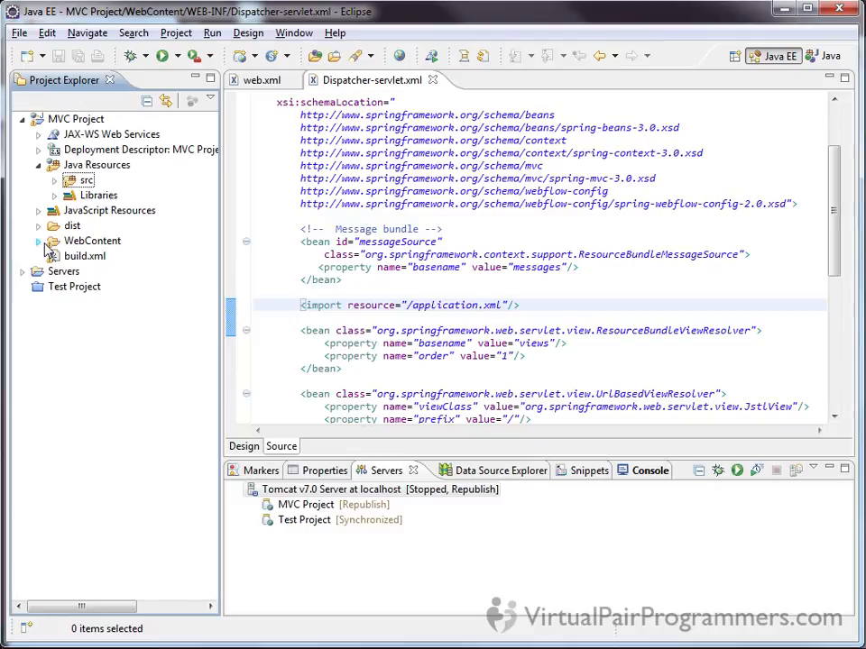
Start the Tomcat v7.0 server in debug mode again and show its console output enlarged.
{"action": "left_click", "coordinate": [614, 407]}
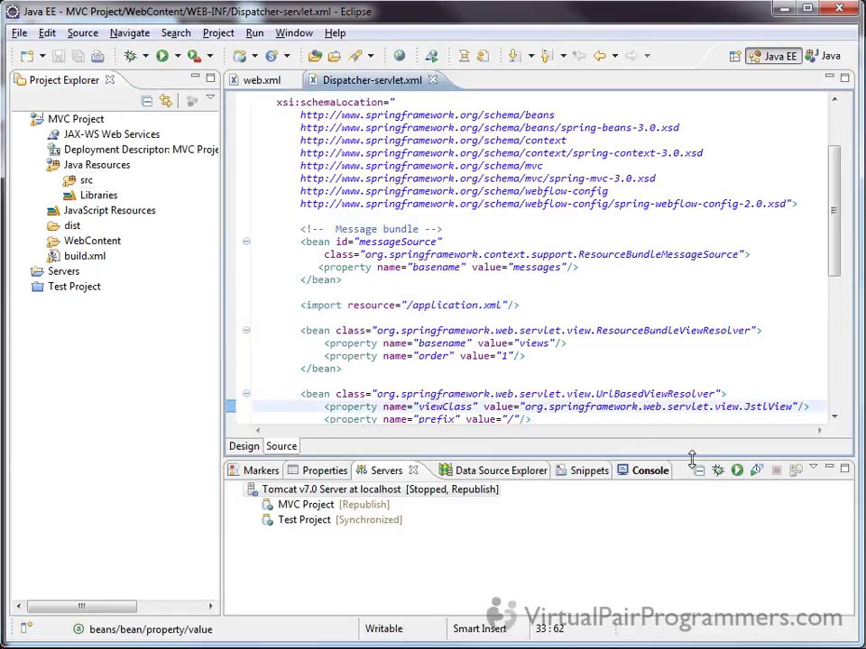
{"action": "left_click_drag", "start_coordinate": [695, 464], "coordinate": [696, 491]}
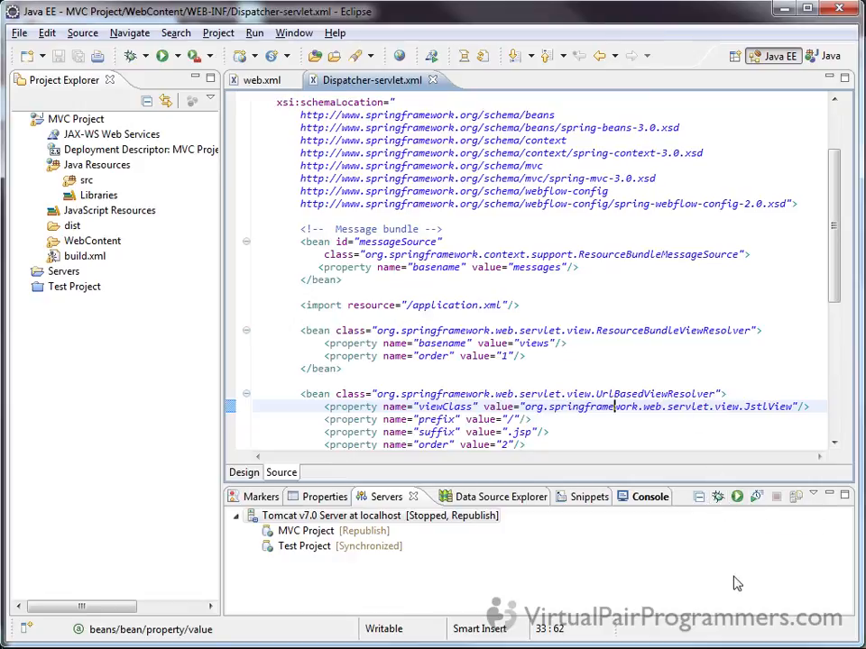
{"action": "left_click", "coordinate": [718, 498]}
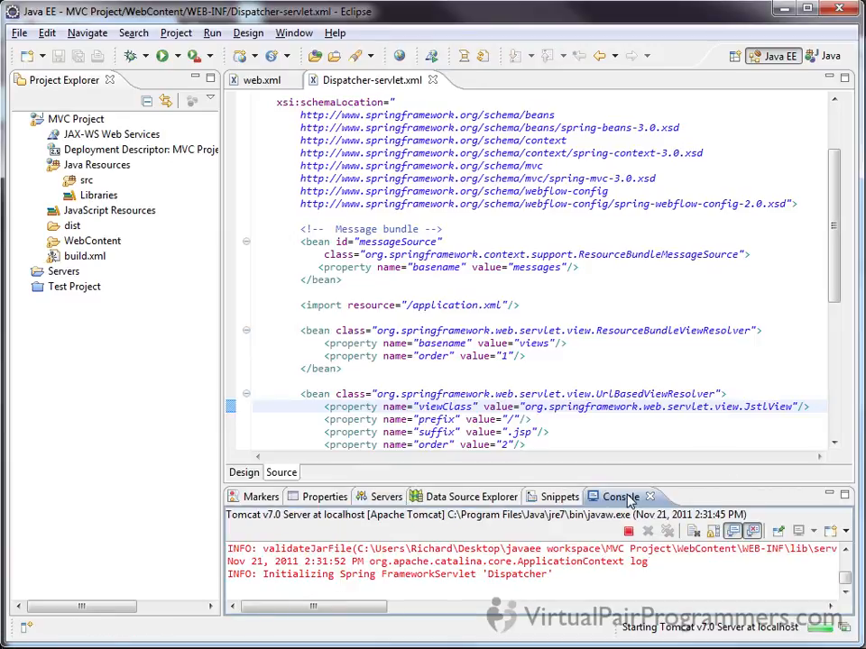
{"action": "double_click", "coordinate": [630, 499]}
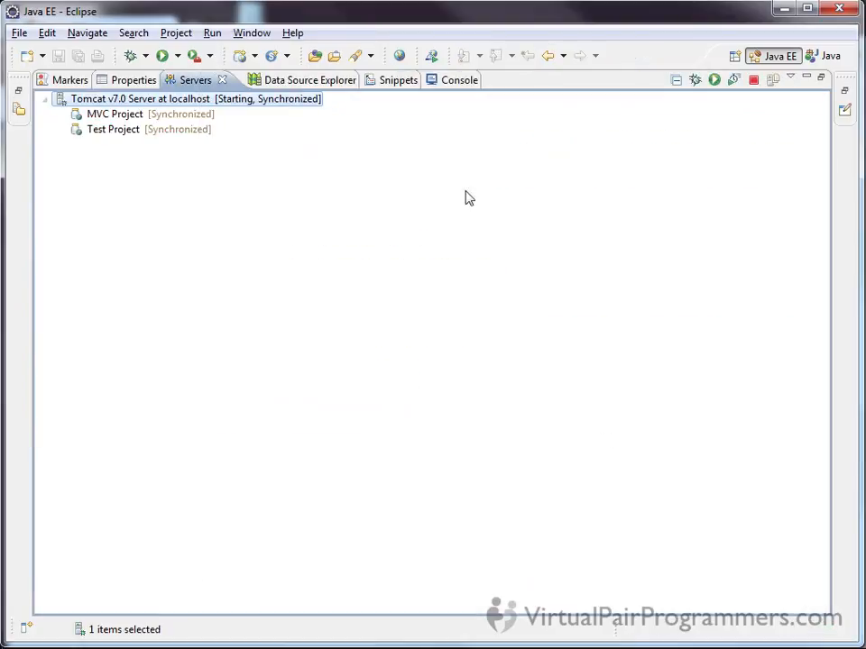
{"action": "left_click", "coordinate": [457, 81]}
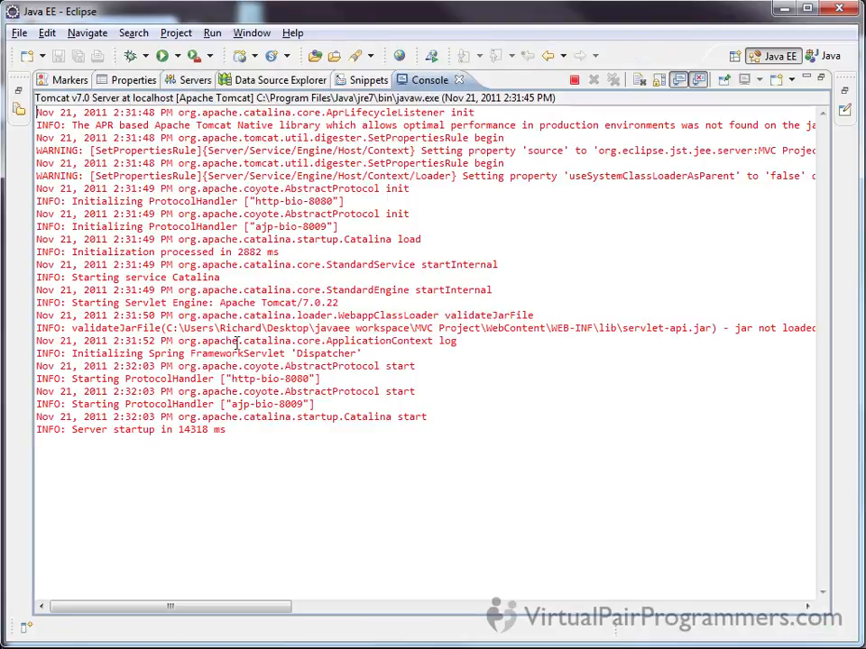
Check the console lines for the Spring FrameworkServlet 'Dispatcher' initialization and the server startup.
{"action": "triple_click", "coordinate": [173, 351]}
{"action": "left_click", "coordinate": [303, 357]}
{"action": "left_click", "coordinate": [211, 440]}
{"action": "triple_click", "coordinate": [211, 432]}
{"action": "left_click", "coordinate": [276, 439]}
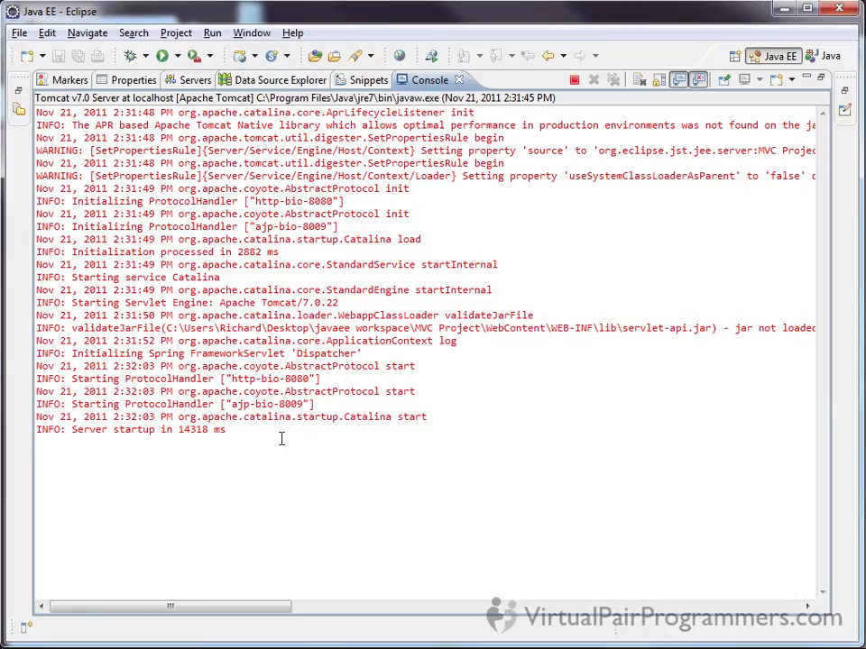
Check the server startup time in the console, restore the console to normal size and enlarge its pane beneath the editor.
{"action": "left_click_drag", "start_coordinate": [180, 433], "coordinate": [223, 433]}
{"action": "left_click", "coordinate": [253, 427]}
{"action": "double_click", "coordinate": [429, 80]}
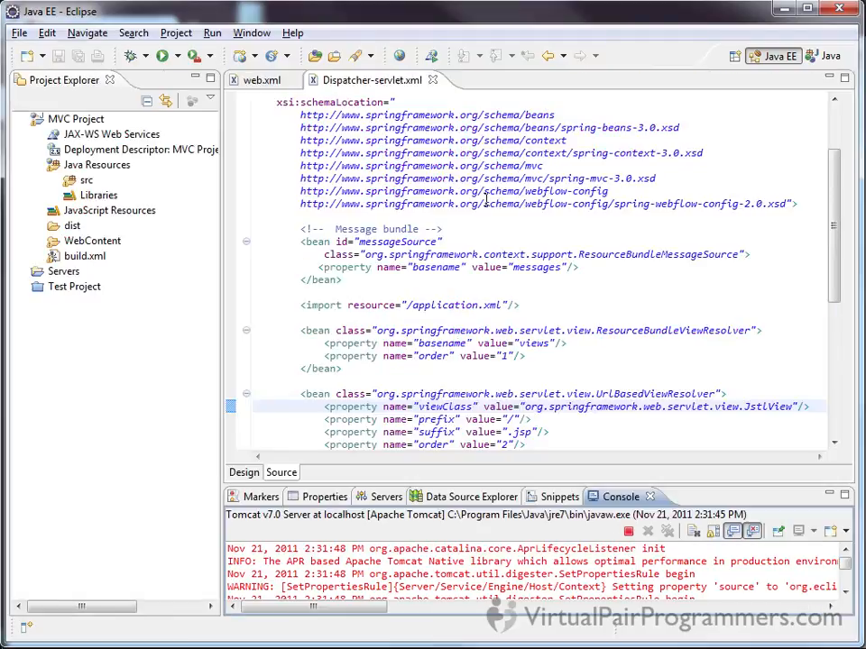
{"action": "left_click_drag", "start_coordinate": [712, 485], "coordinate": [711, 427]}
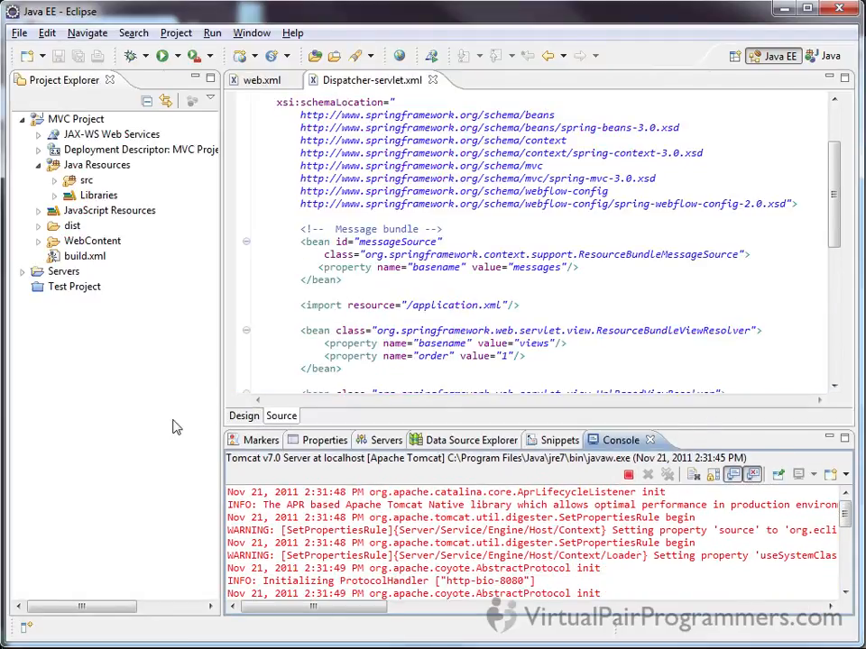
Switch to the browser and replace the Test_Project/HelloWorldServlet path in the localhost:8080 address with MVC_Project/.
{"action": "key", "text": "alt+Tab"}
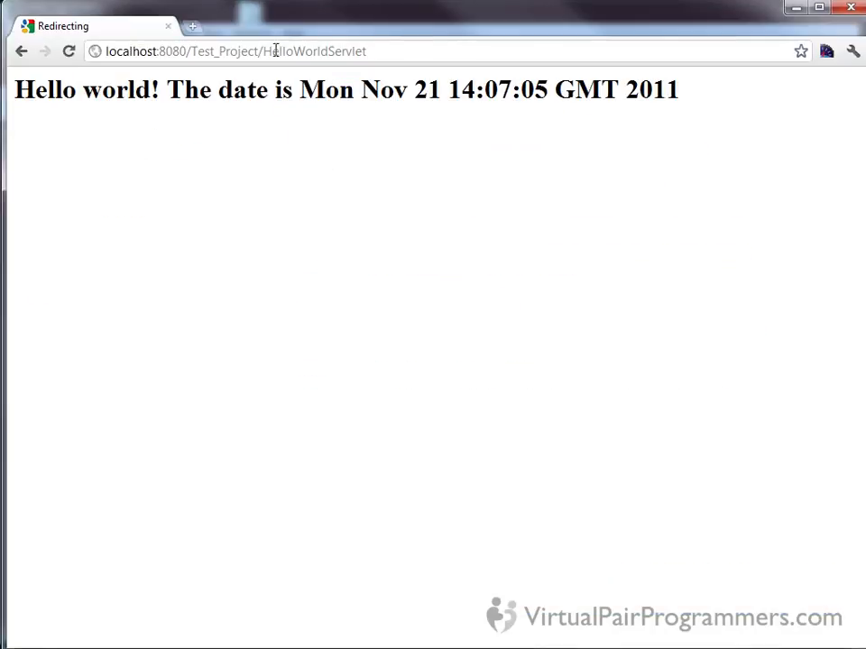
{"action": "left_click", "coordinate": [204, 51]}
{"action": "left_click", "coordinate": [204, 52]}
{"action": "left_click_drag", "start_coordinate": [192, 51], "coordinate": [404, 73]}
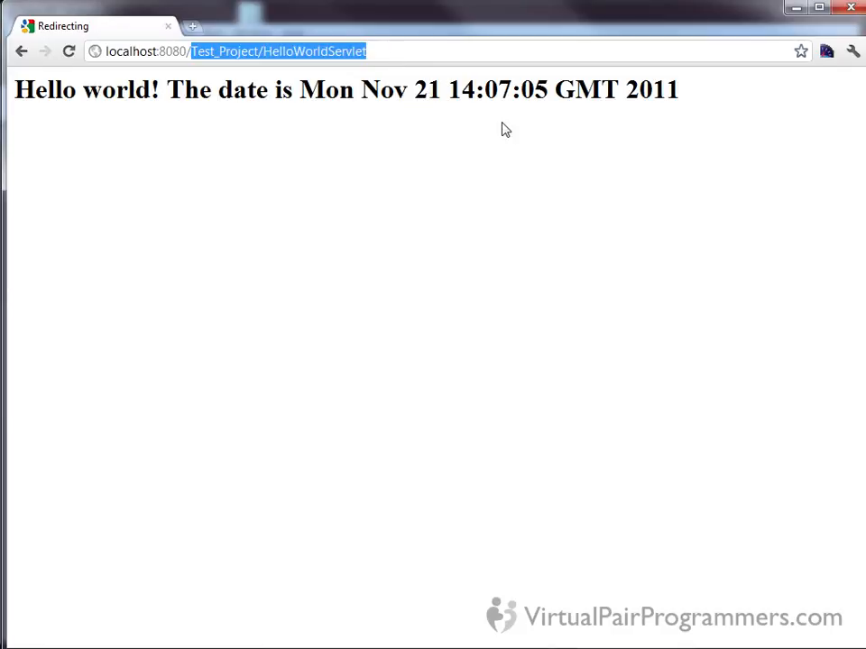
{"action": "type", "text": "MVC_Project"}
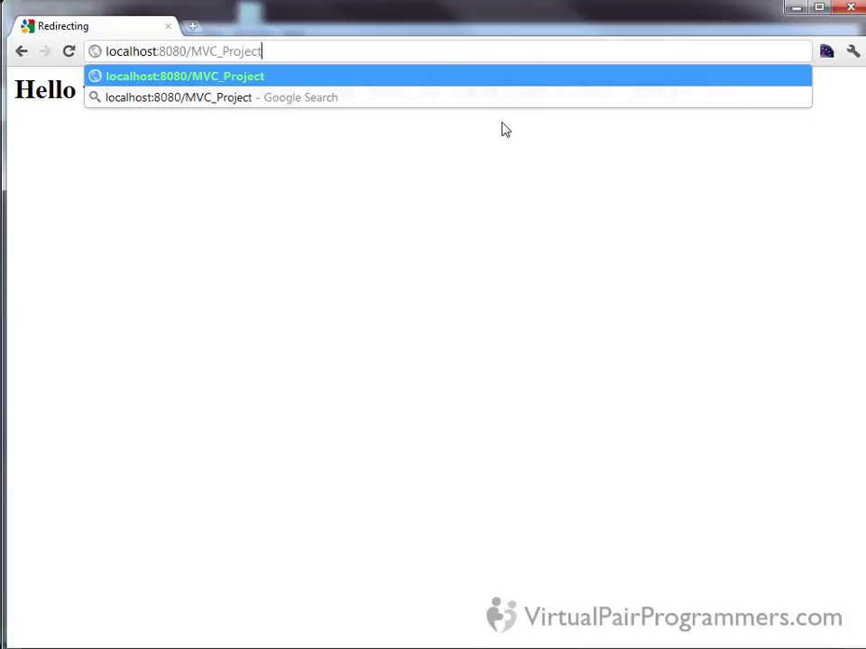
{"action": "type", "text": "/"}
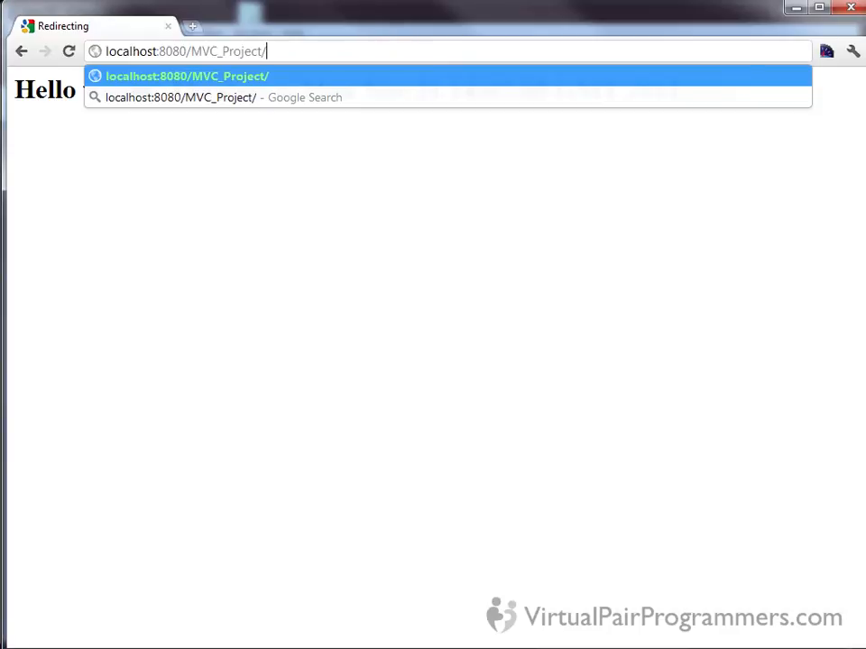
Switch to Eclipse, open BookManagementController.java from the src folder's control package, and copy the request mapping /viewAllBooks.
{"action": "left_click", "coordinate": [245, 648]}
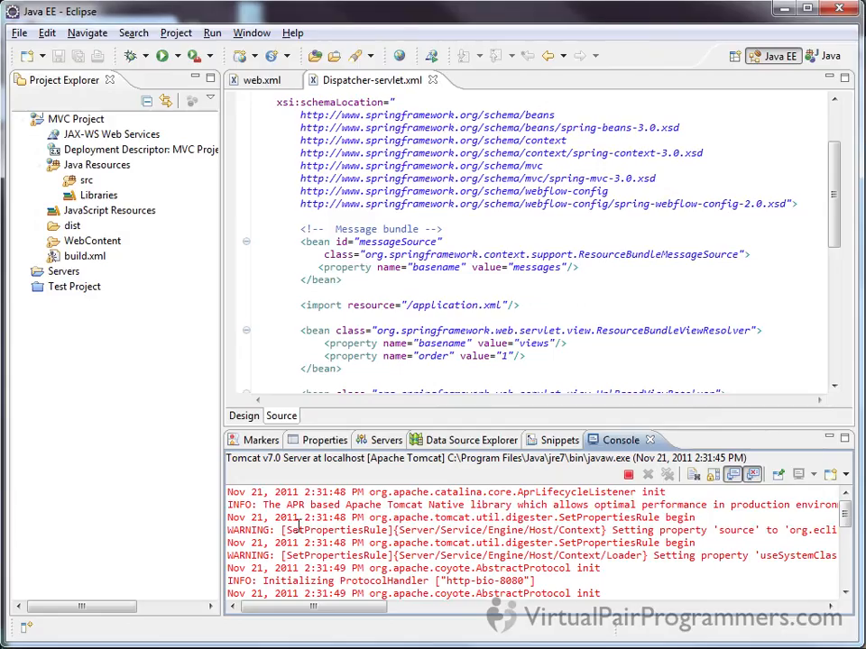
{"action": "left_click", "coordinate": [57, 181]}
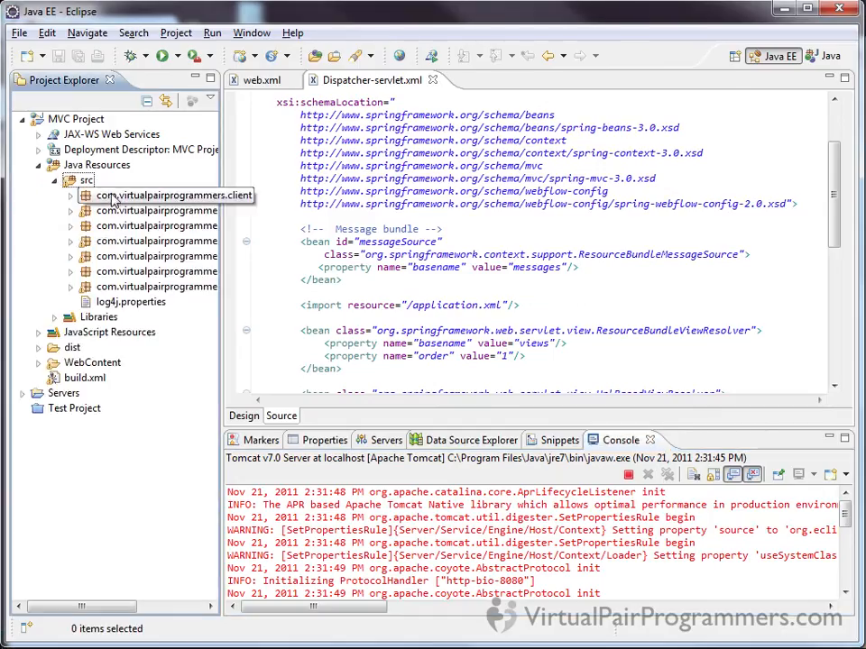
{"action": "left_click", "coordinate": [72, 210]}
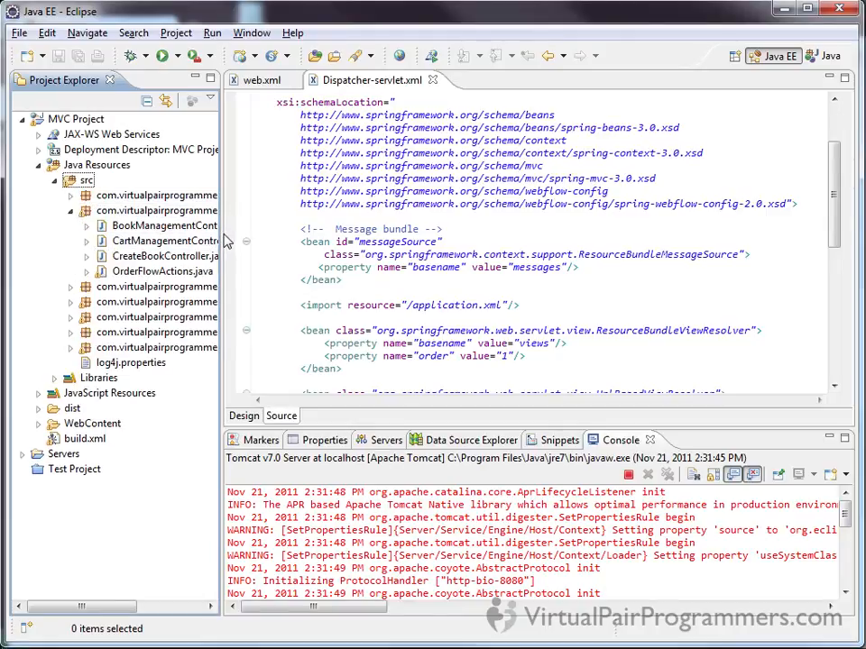
{"action": "left_click_drag", "start_coordinate": [221, 234], "coordinate": [252, 232]}
{"action": "double_click", "coordinate": [220, 226]}
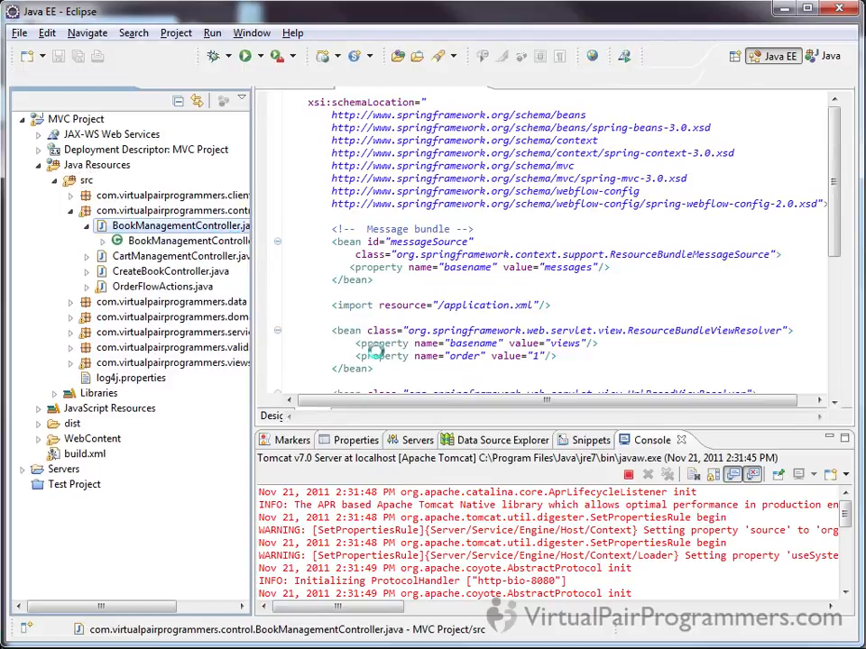
{"action": "left_click_drag", "start_coordinate": [835, 218], "coordinate": [837, 280]}
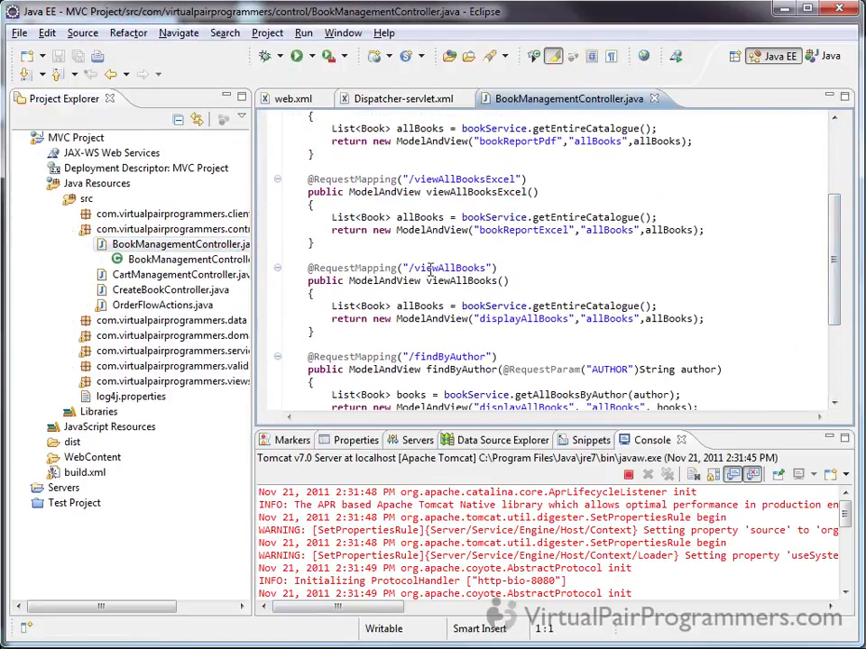
{"action": "left_click_drag", "start_coordinate": [410, 268], "coordinate": [485, 268]}
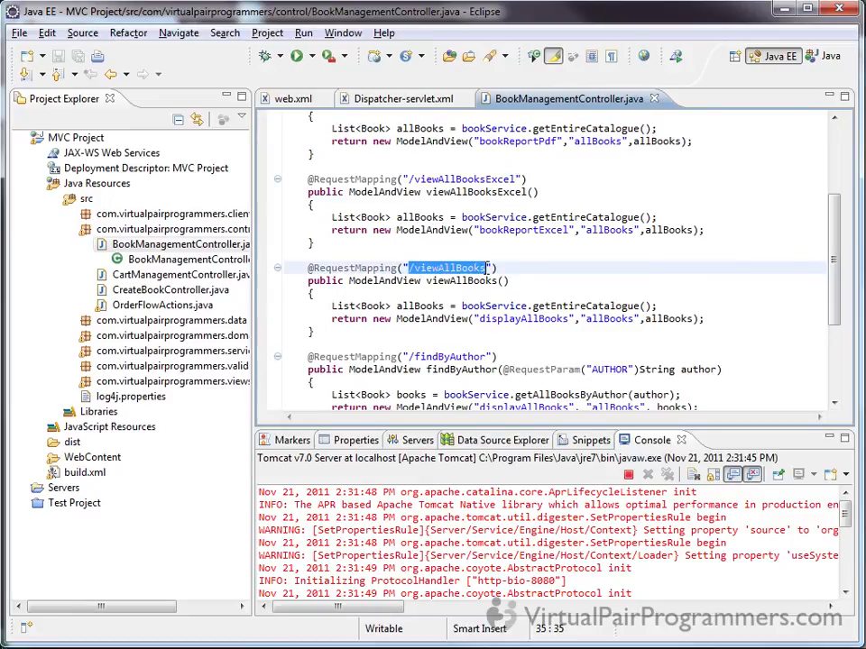
{"action": "key", "text": "ctrl+c"}
Switch to the browser, complete the address with the copied path as localhost:8080/MVC_Project/viewAllBooks.do, using a single slash, and load the page.
{"action": "key", "text": "alt+Tab"}
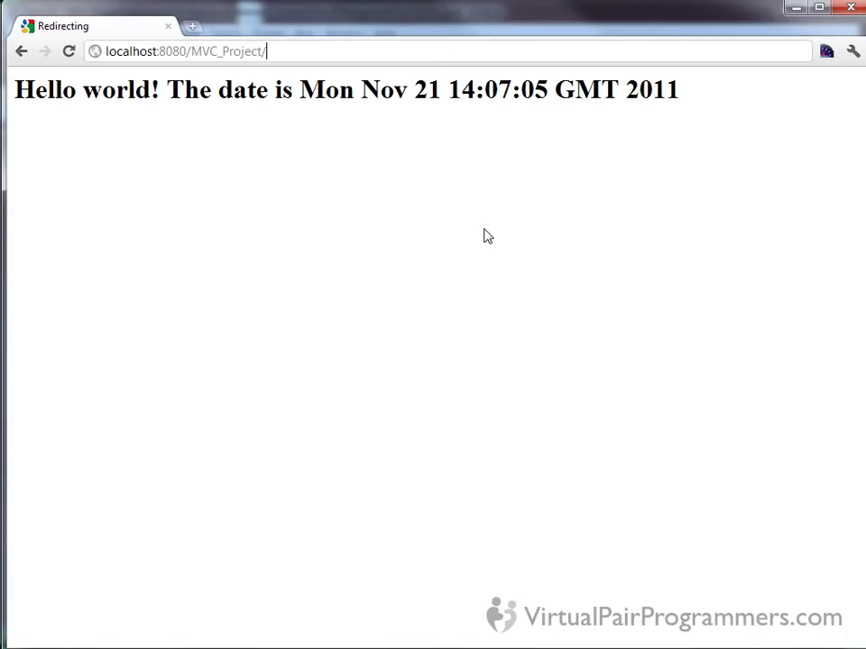
{"action": "key", "text": "ctrl+v"}
{"action": "type", "text": ".do"}
{"action": "key", "text": "Left"}
{"action": "key", "text": "Left"}
{"action": "key", "text": "Left"}
{"action": "key", "text": "Left"}
{"action": "key", "text": "Left"}
{"action": "key", "text": "Left"}
{"action": "key", "text": "Left"}
{"action": "key", "text": "Left"}
{"action": "key", "text": "Left"}
{"action": "key", "text": "Left"}
{"action": "key", "text": "Left"}
{"action": "key", "text": "Left"}
{"action": "key", "text": "Left"}
{"action": "key", "text": "Left"}
{"action": "key", "text": "Left"}
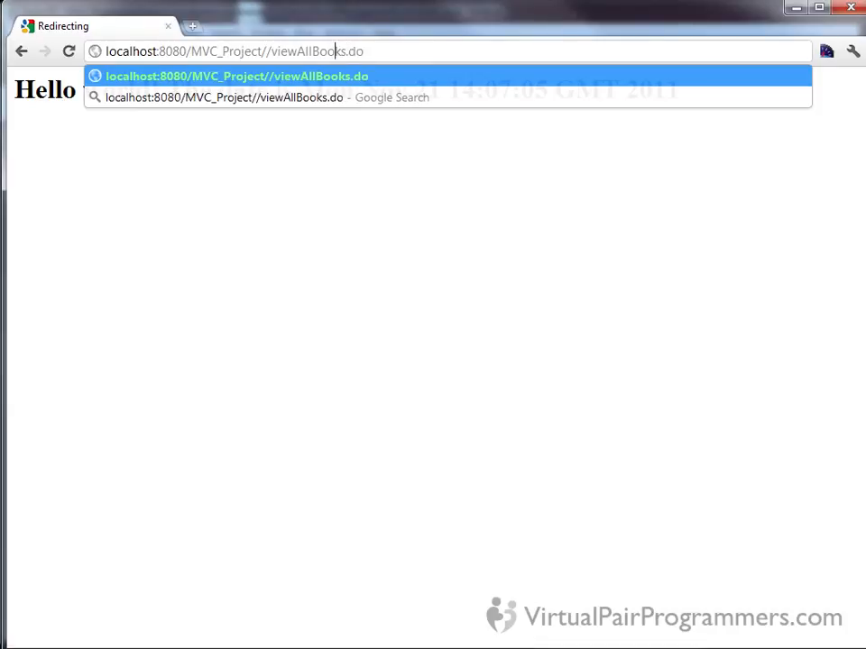
{"action": "key", "text": "BackSpace"}
{"action": "key", "text": "Right"}
{"action": "key", "text": "Right"}
{"action": "key", "text": "Right"}
{"action": "key", "text": "Right"}
{"action": "key", "text": "Right"}
{"action": "key", "text": "Right"}
{"action": "key", "text": "Right"}
{"action": "key", "text": "Right"}
{"action": "key", "text": "Right"}
{"action": "key", "text": "Right"}
{"action": "key", "text": "Right"}
{"action": "key", "text": "Right"}
{"action": "key", "text": "Right"}
{"action": "key", "text": "Right"}
{"action": "key", "text": "Right"}
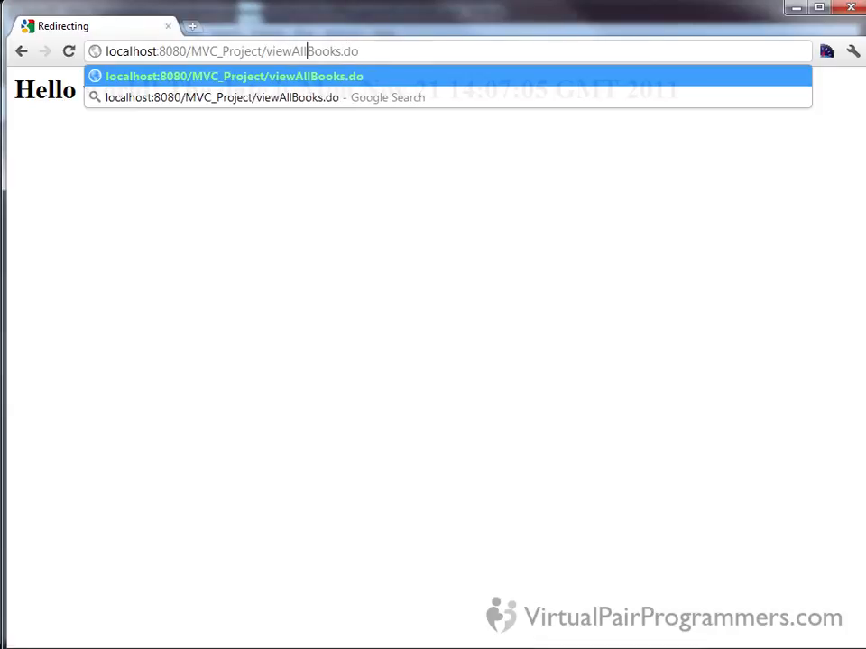
{"action": "key", "text": "Return"}
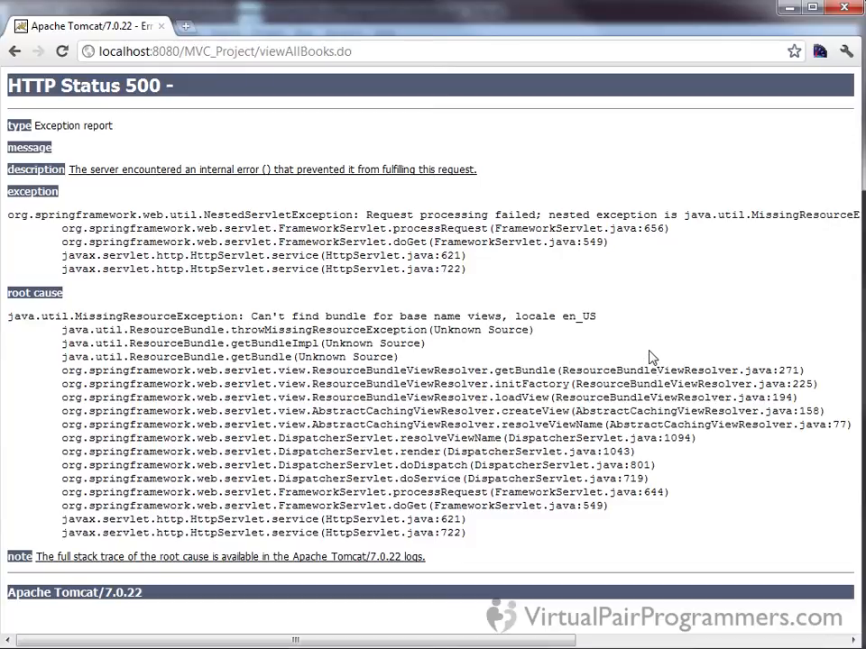
Switch to Eclipse and open views.properties from WebContent/WEB-INF to examine its view definitions.
{"action": "key", "text": "alt+Tab"}
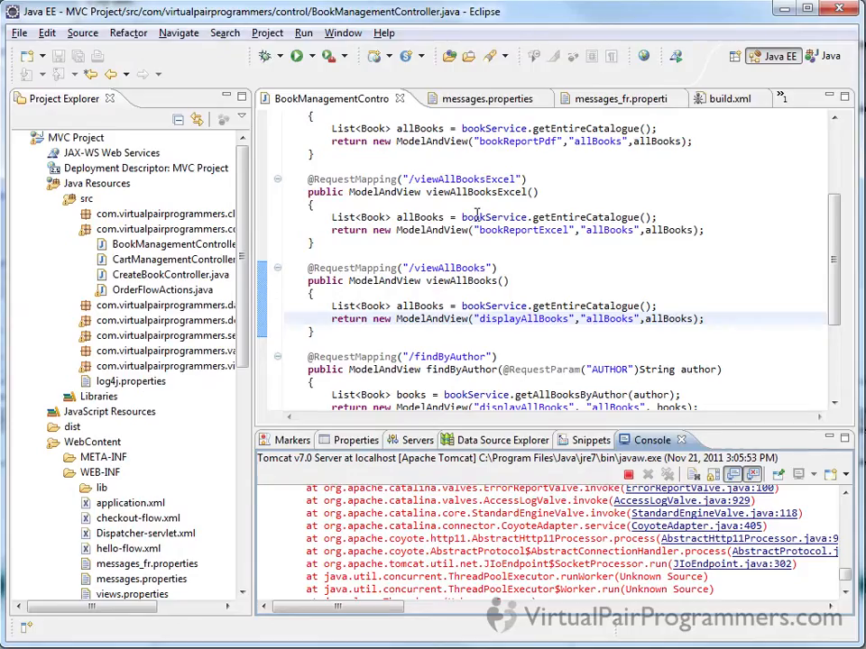
{"action": "left_click_drag", "start_coordinate": [243, 280], "coordinate": [240, 355]}
{"action": "left_click", "coordinate": [135, 442]}
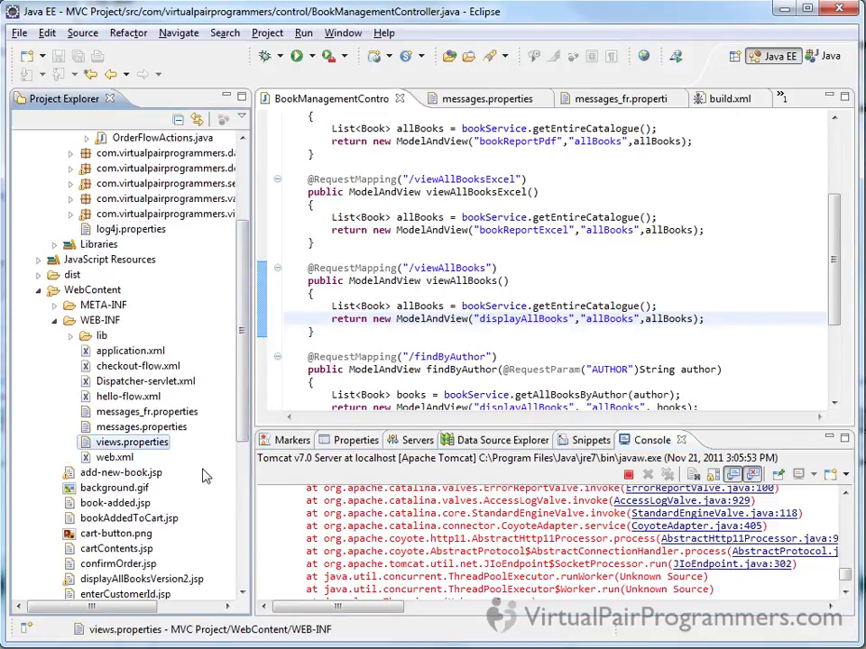
{"action": "double_click", "coordinate": [126, 442]}
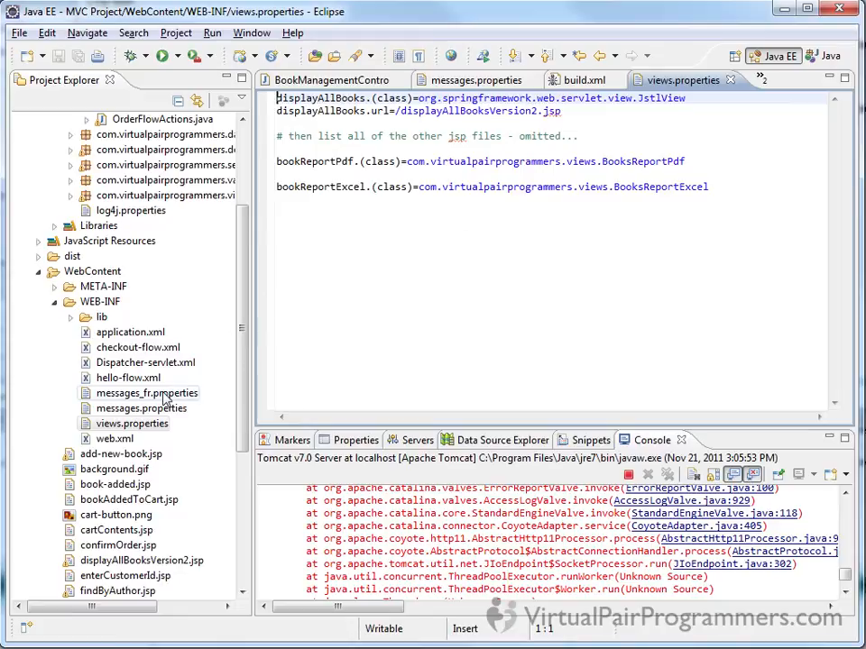
Open messages.properties and messages_fr.properties from WebContent/WEB-INF and examine their message entries.
{"action": "left_click", "coordinate": [145, 394]}
{"action": "left_click", "coordinate": [161, 411]}
{"action": "double_click", "coordinate": [160, 411]}
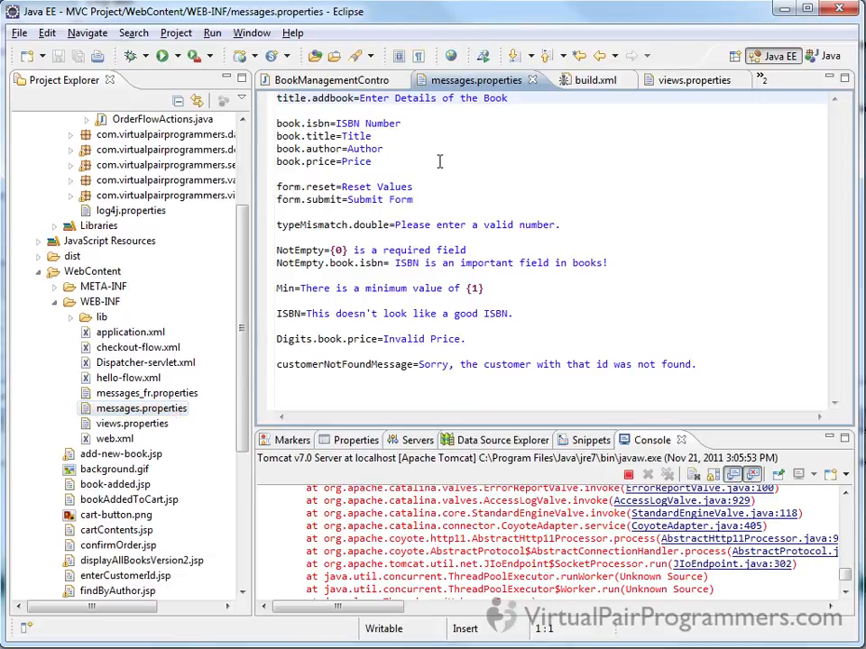
{"action": "double_click", "coordinate": [114, 397]}
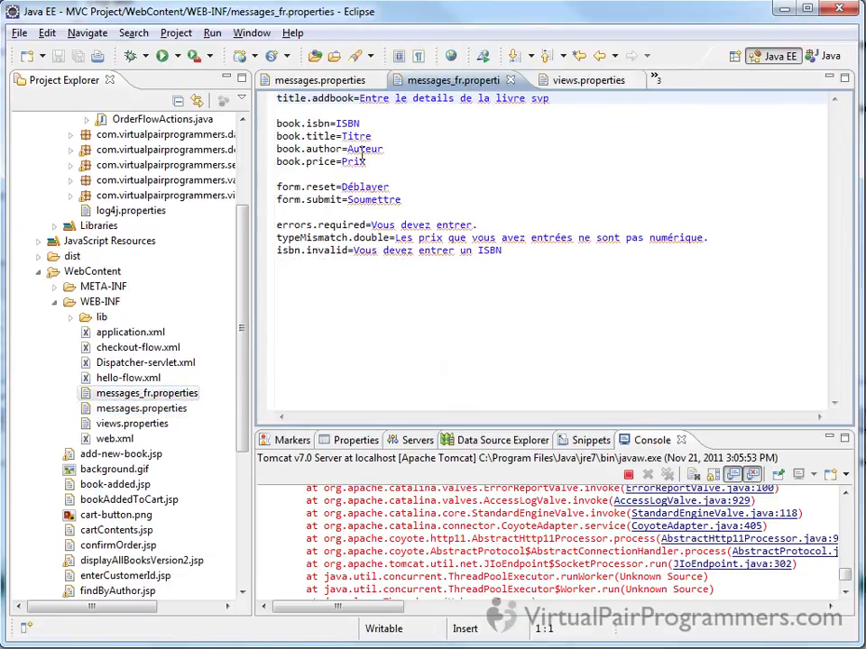
{"action": "left_click", "coordinate": [384, 250]}
{"action": "key", "text": "Right"}
{"action": "key", "text": "Right"}
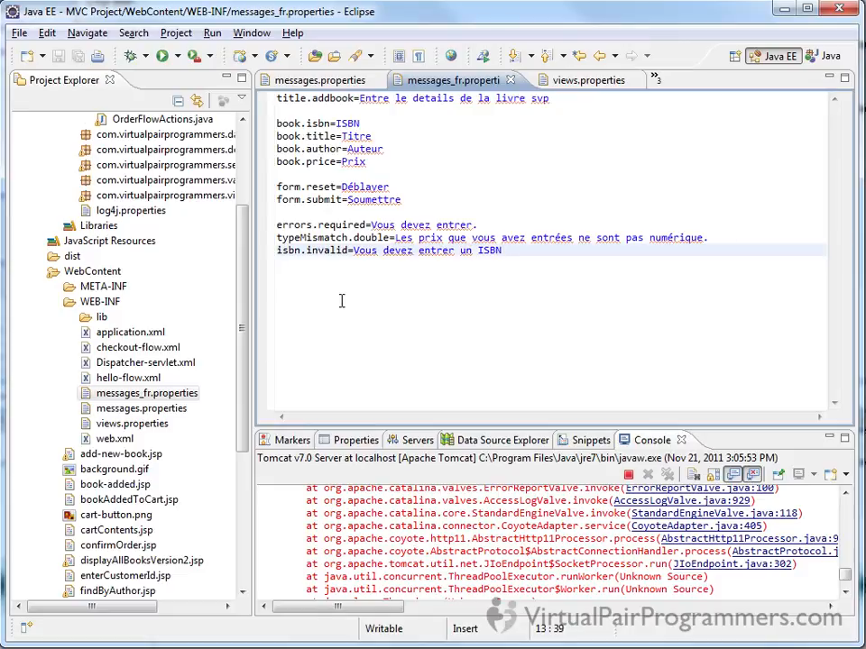
Select messages_fr.properties, messages.properties and views.properties in WebContent/WEB-INF, and stop the Tomcat v7.0 server.
{"action": "left_click", "coordinate": [169, 394]}
{"action": "left_click", "coordinate": [163, 410], "text": "ctrl"}
{"action": "left_click", "coordinate": [135, 425], "text": "ctrl"}
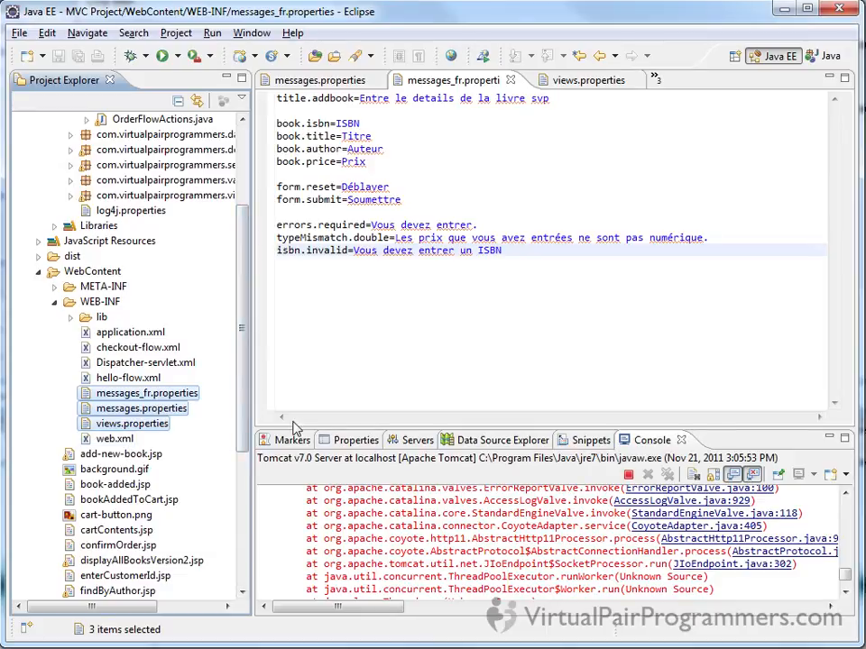
{"action": "scroll", "coordinate": [153, 379], "scroll_direction": "up", "scroll_amount": 2}
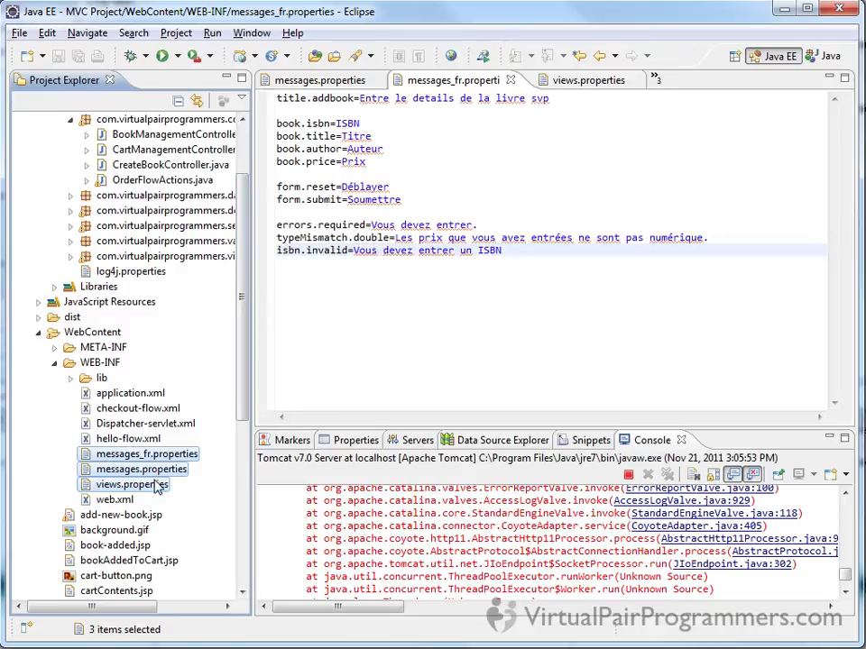
{"action": "left_click_drag", "start_coordinate": [241, 386], "coordinate": [247, 349]}
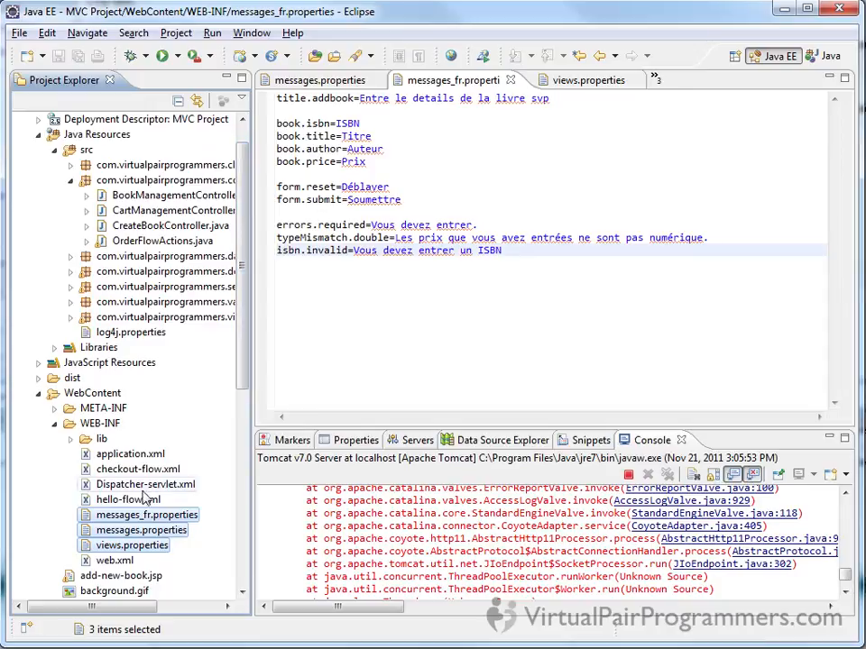
{"action": "left_click_drag", "start_coordinate": [149, 523], "coordinate": [135, 505]}
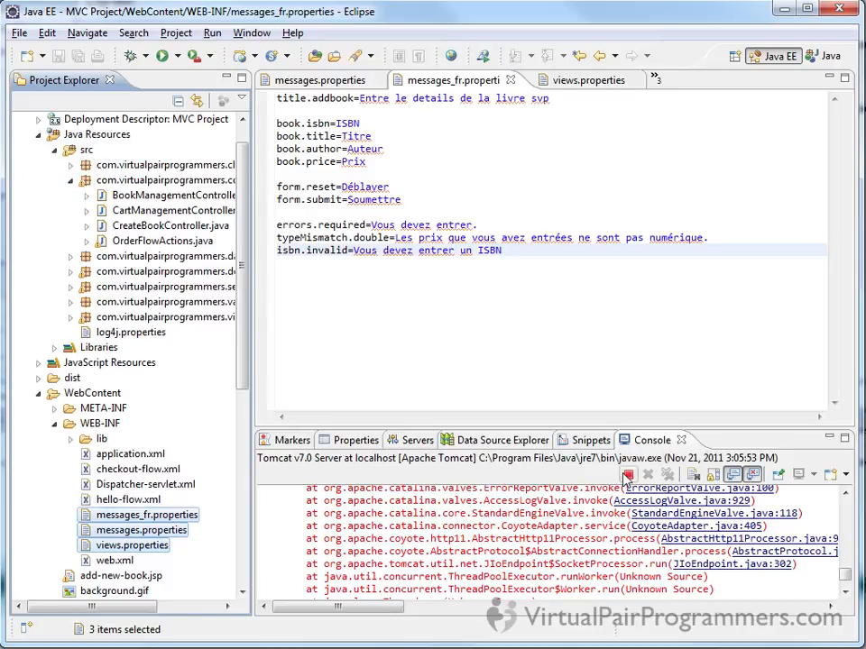
{"action": "left_click", "coordinate": [628, 476]}
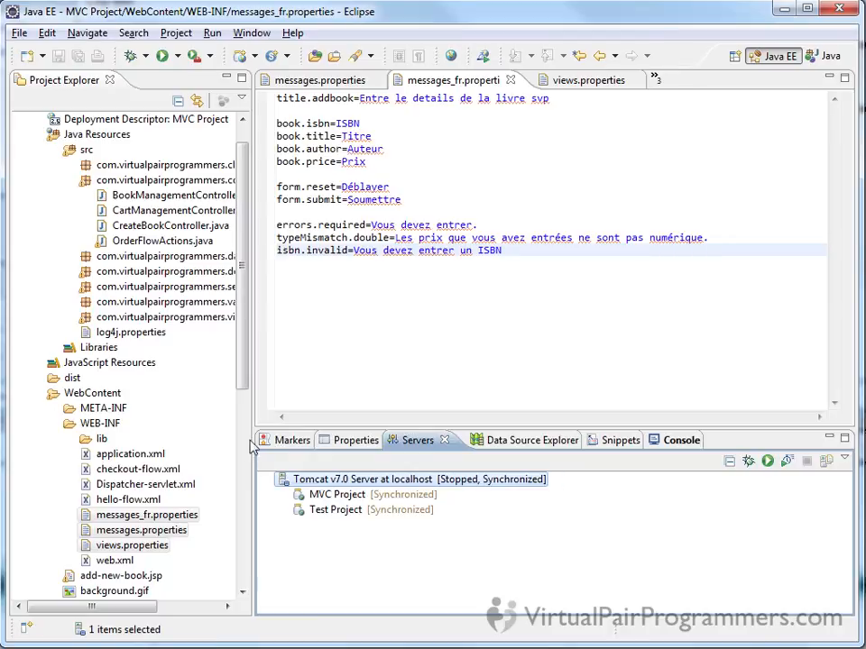
Copy messages_fr.properties, messages.properties and views.properties from WebContent/WEB-INF into the src folder under Java Resources.
{"action": "left_click_drag", "start_coordinate": [128, 516], "coordinate": [185, 546]}
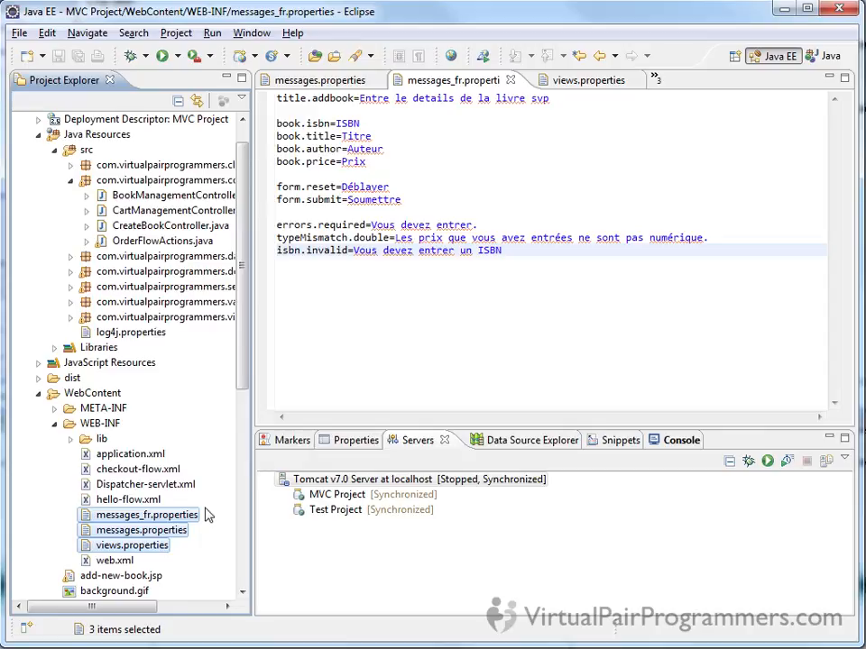
{"action": "right_click", "coordinate": [153, 527]}
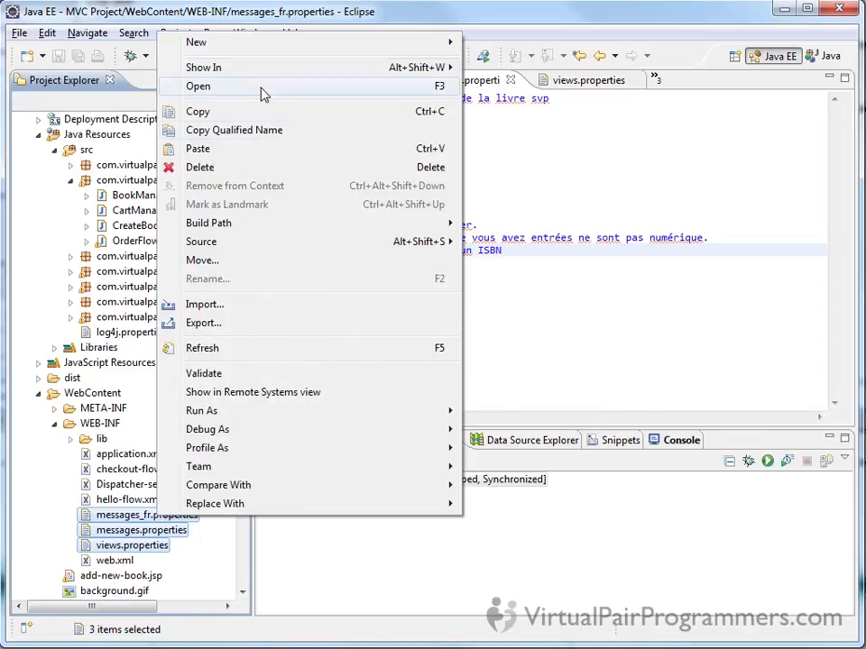
{"action": "left_click", "coordinate": [265, 114]}
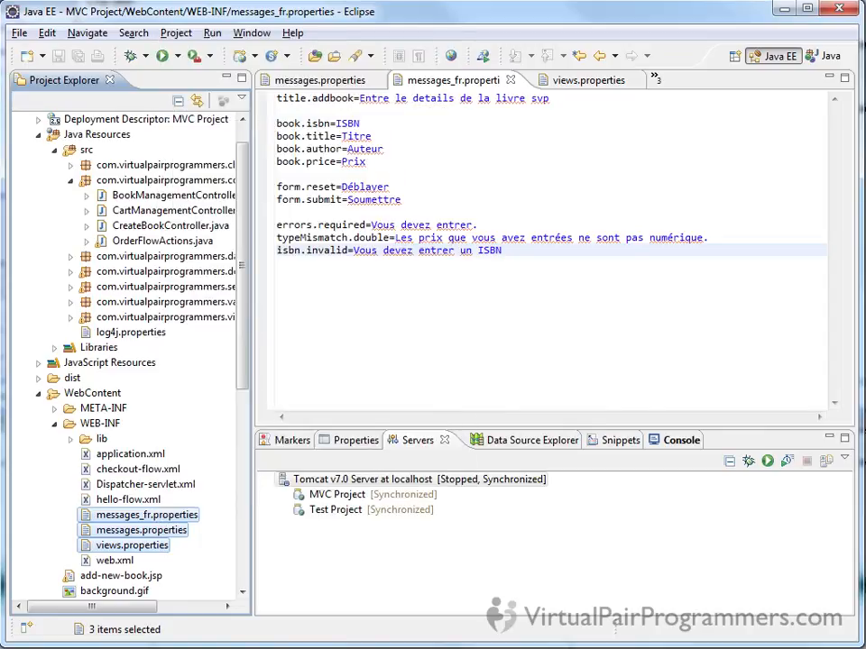
{"action": "left_click", "coordinate": [86, 150]}
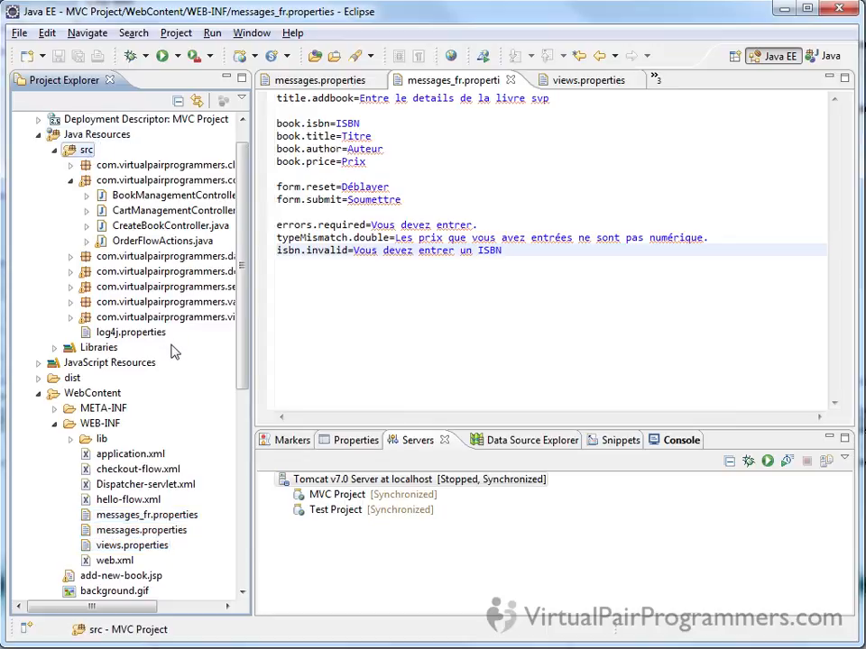
{"action": "right_click", "coordinate": [86, 149]}
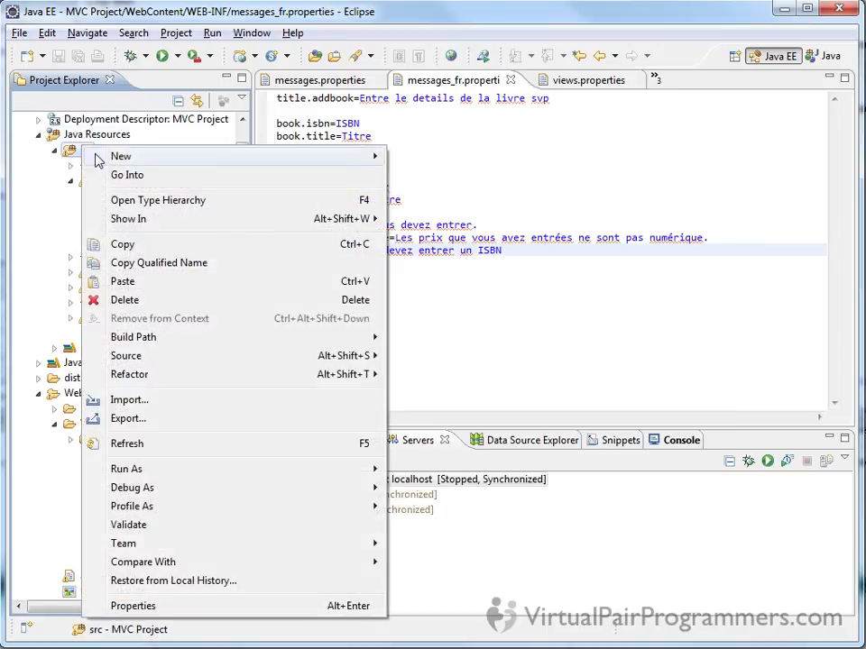
{"action": "left_click", "coordinate": [171, 280]}
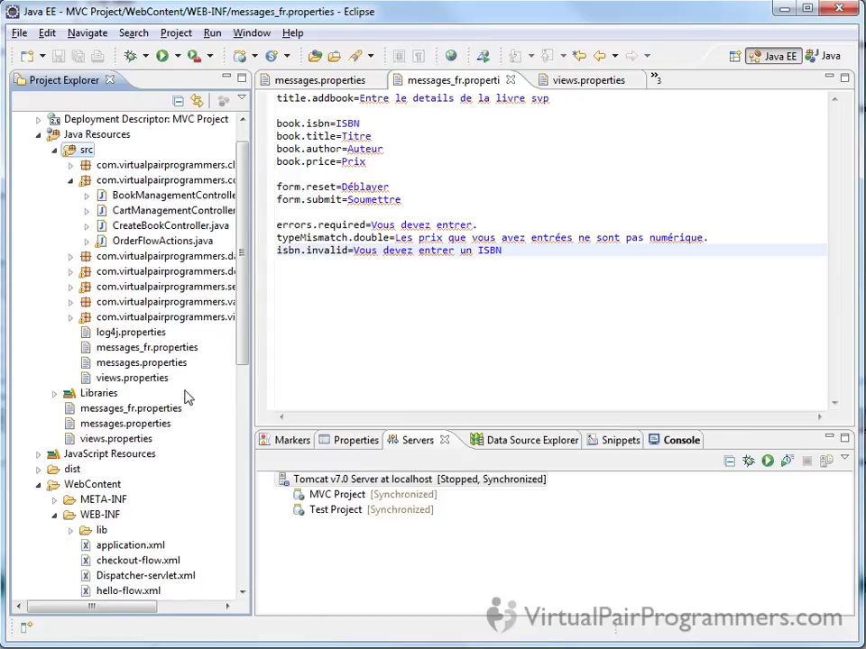
Delete messages_fr.properties, messages.properties and views.properties from WebContent/WEB-INF, keeping the copies in src.
{"action": "left_click", "coordinate": [163, 349]}
{"action": "left_click", "coordinate": [149, 379]}
{"action": "left_click_drag", "start_coordinate": [250, 324], "coordinate": [255, 406]}
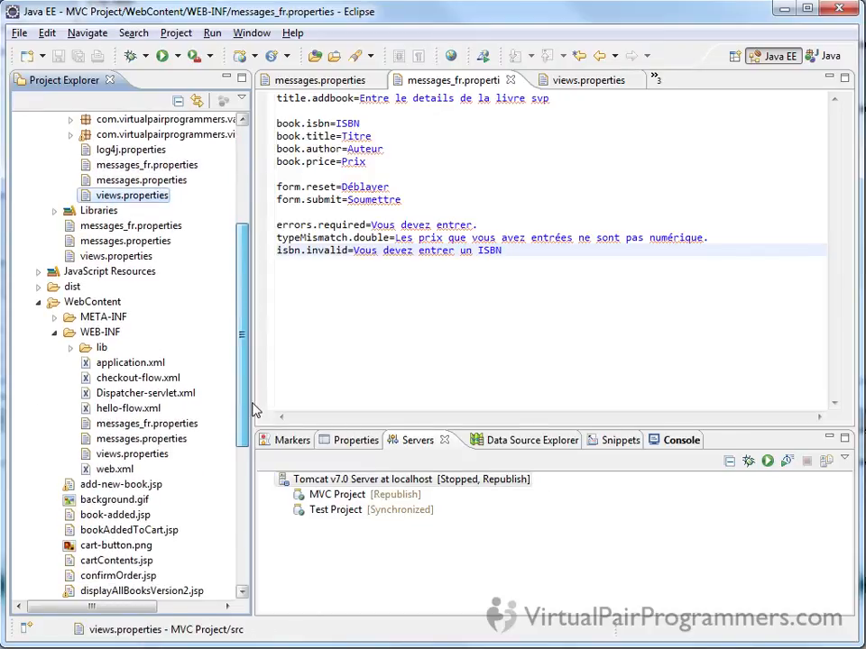
{"action": "left_click", "coordinate": [137, 423]}
{"action": "left_click", "coordinate": [137, 441], "text": "ctrl"}
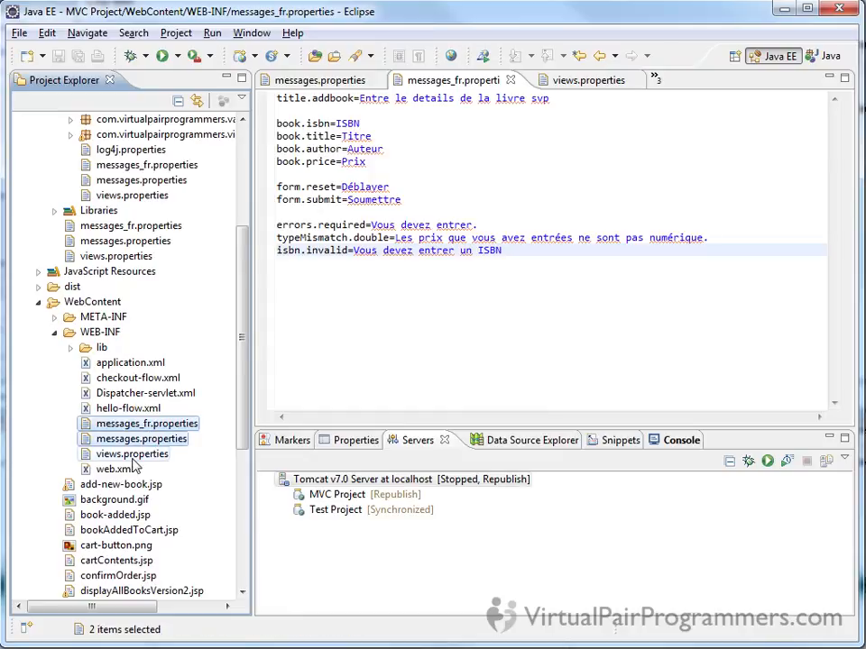
{"action": "left_click", "coordinate": [136, 453], "text": "ctrl"}
{"action": "right_click", "coordinate": [151, 449]}
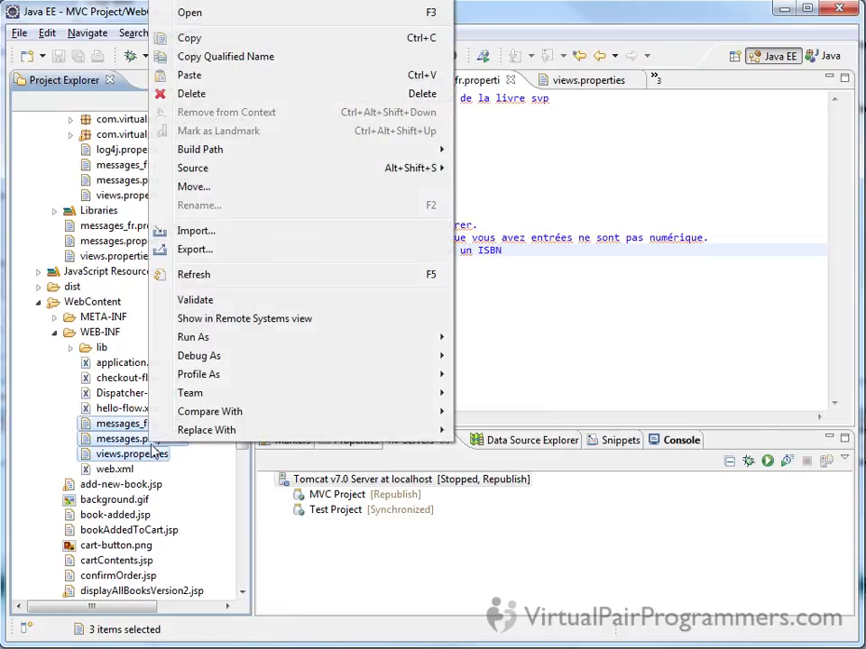
{"action": "left_click", "coordinate": [265, 91]}
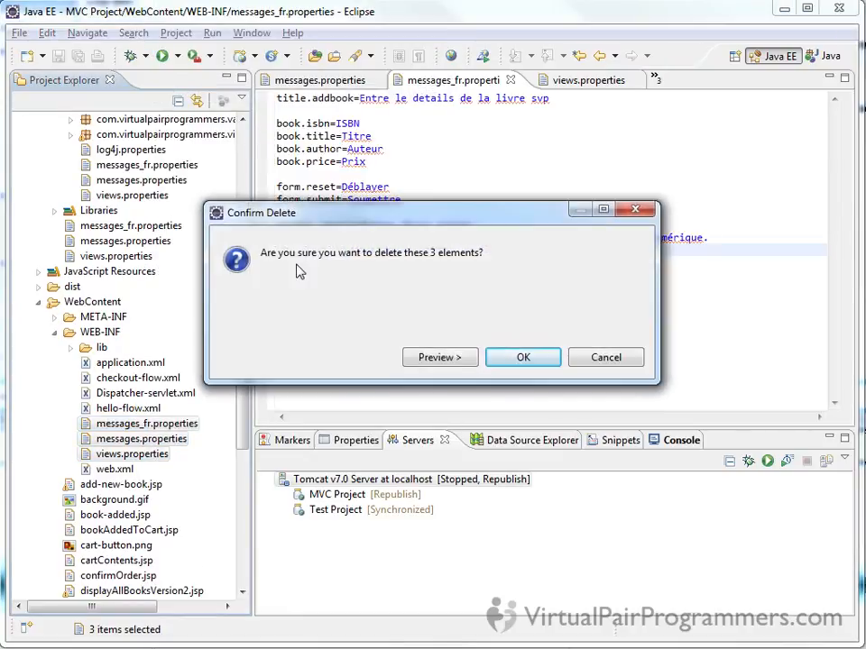
{"action": "left_click", "coordinate": [523, 359]}
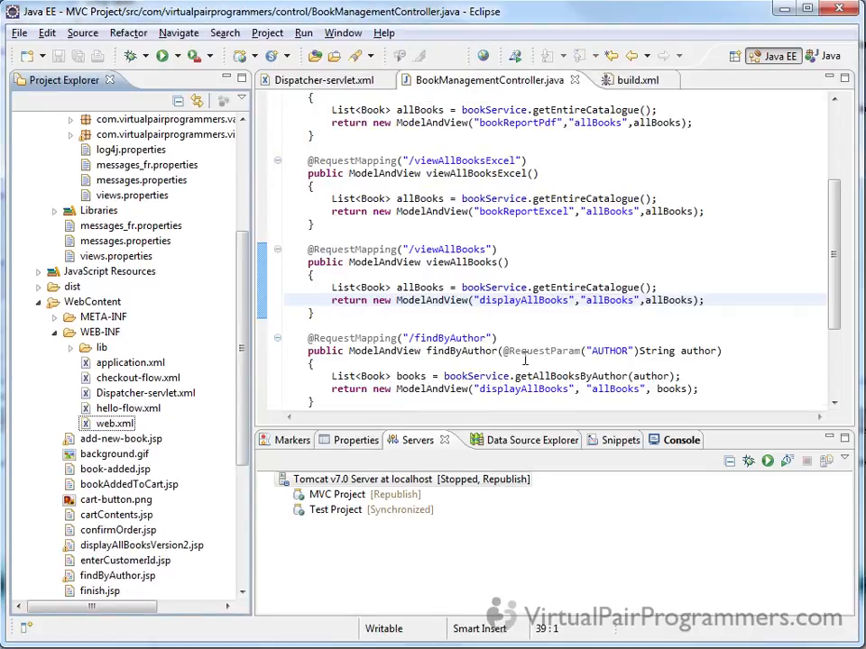
Check the properties files in the src folder under Java Resources and start the Tomcat v7.0 server.
{"action": "left_click_drag", "start_coordinate": [239, 428], "coordinate": [247, 305]}
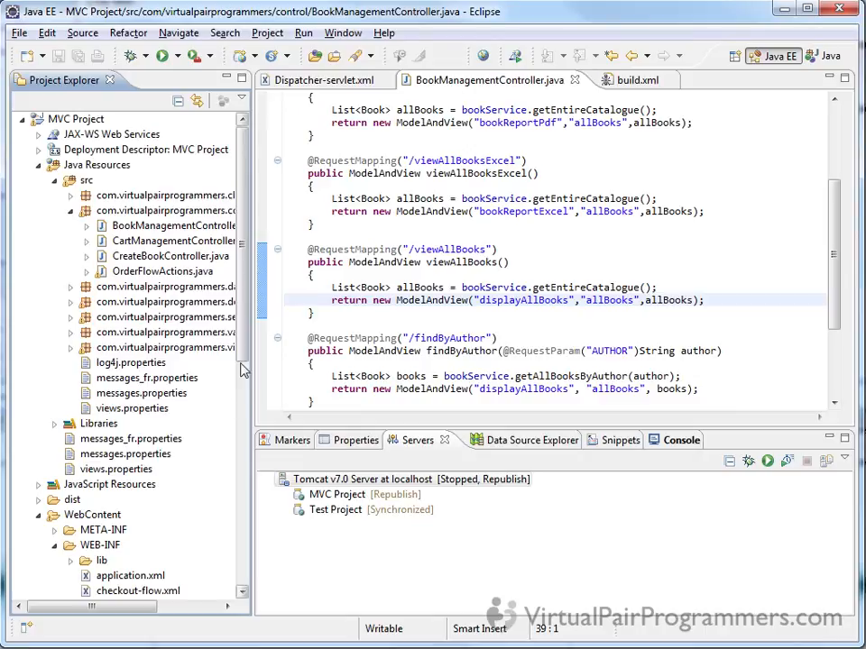
{"action": "left_click", "coordinate": [144, 381]}
{"action": "left_click", "coordinate": [97, 410]}
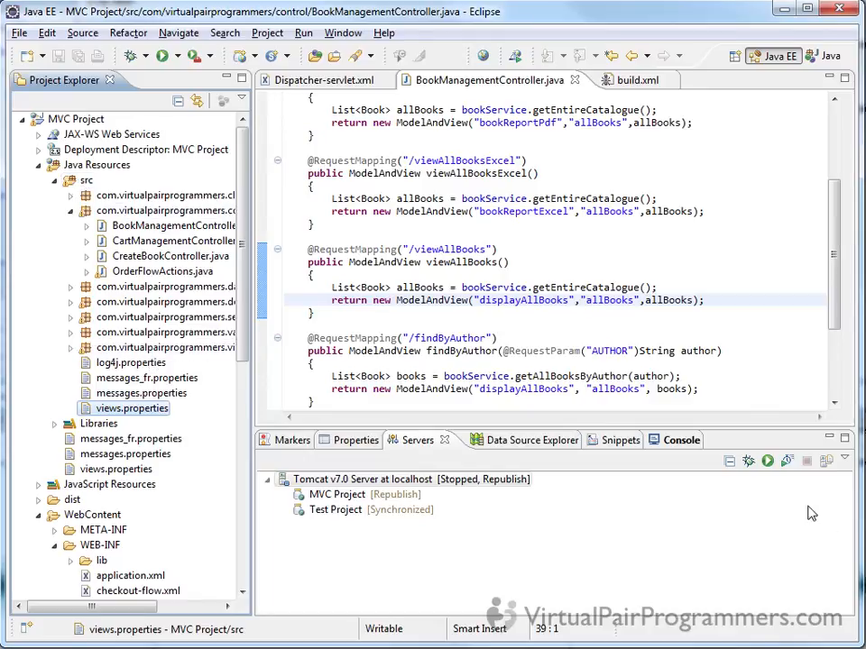
{"action": "left_click", "coordinate": [756, 471]}
{"action": "key", "text": "ctrl+alt+r"}
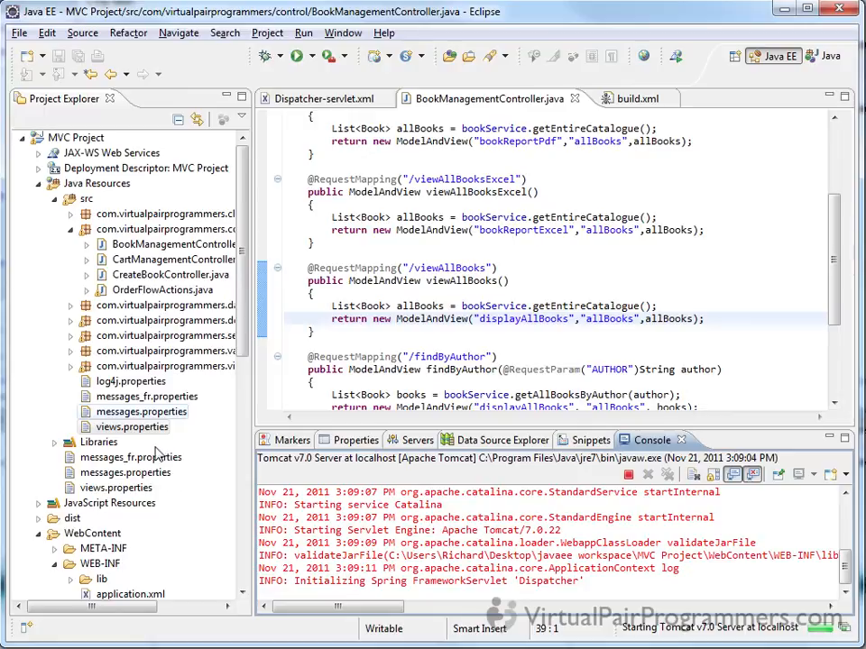
{"action": "left_click", "coordinate": [133, 426]}
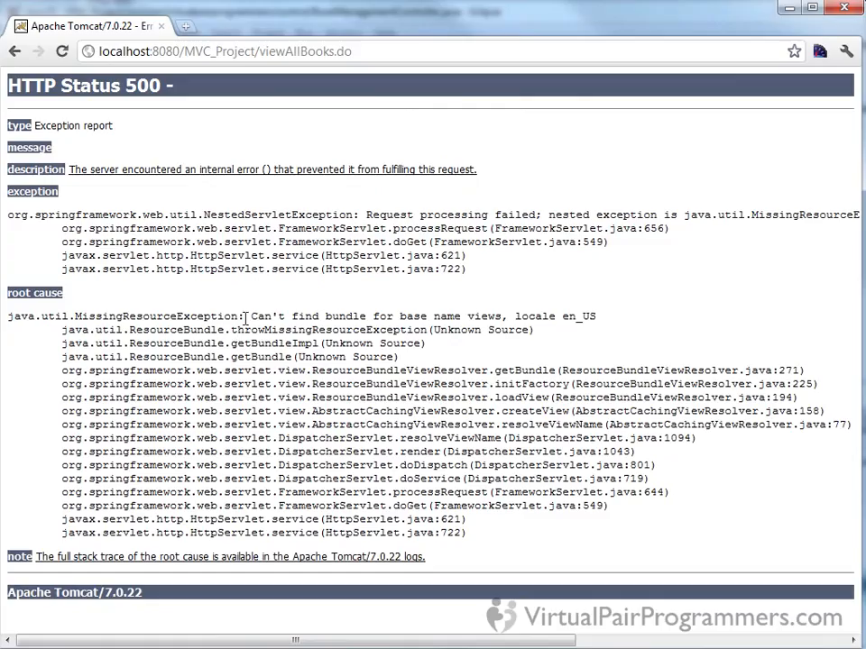
Switch to the browser, reload localhost:8080/MVC_Project/viewAllBooks.do and look over the book list.
{"action": "left_click", "coordinate": [276, 51]}
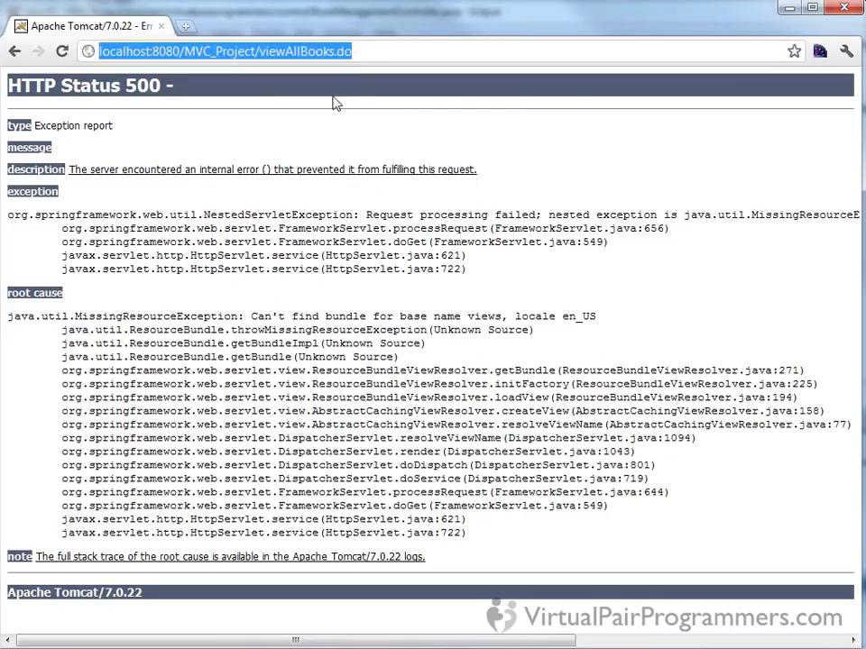
{"action": "left_click", "coordinate": [62, 50]}
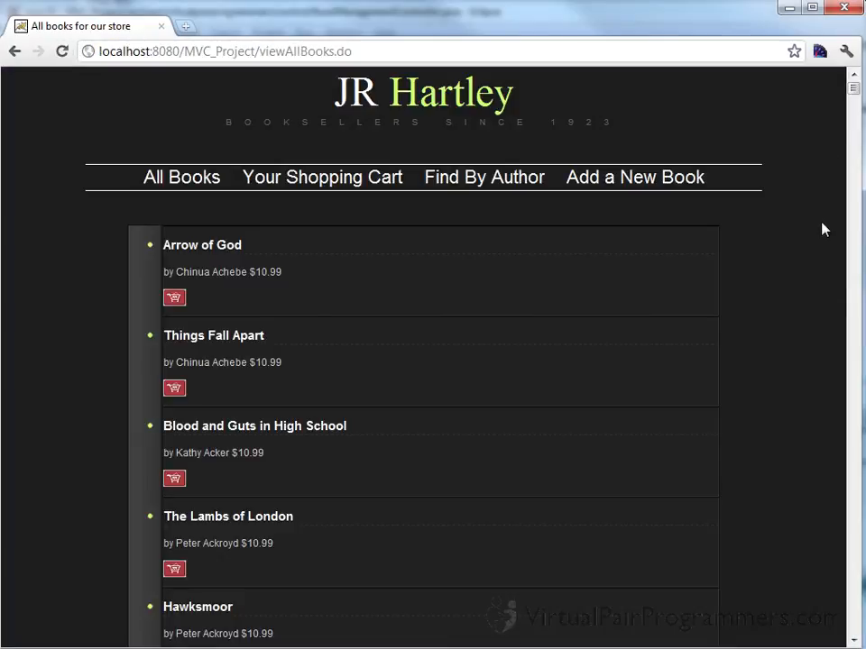
{"action": "mouse_move", "coordinate": [853, 87]}
{"action": "left_mouse_down"}
{"action": "mouse_move", "coordinate": [856, 138]}
{"action": "mouse_move", "coordinate": [831, 281]}
{"action": "mouse_move", "coordinate": [851, 559]}
{"action": "mouse_move", "coordinate": [861, 242]}
{"action": "mouse_move", "coordinate": [852, 94]}
{"action": "left_mouse_up"}
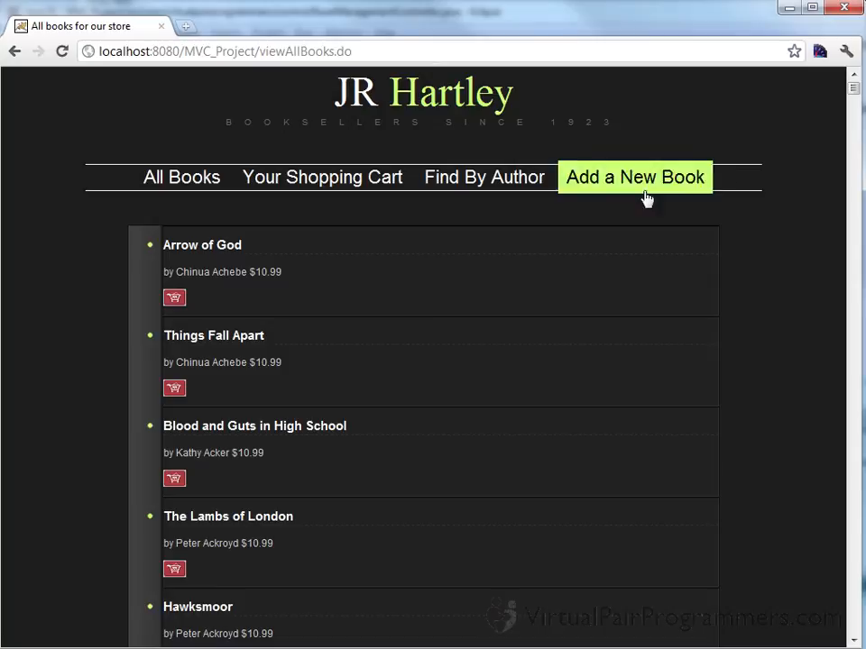
{"action": "mouse_move", "coordinate": [856, 89]}
{"action": "left_mouse_down"}
{"action": "mouse_move", "coordinate": [861, 296]}
{"action": "mouse_move", "coordinate": [854, 78]}
{"action": "left_mouse_up"}
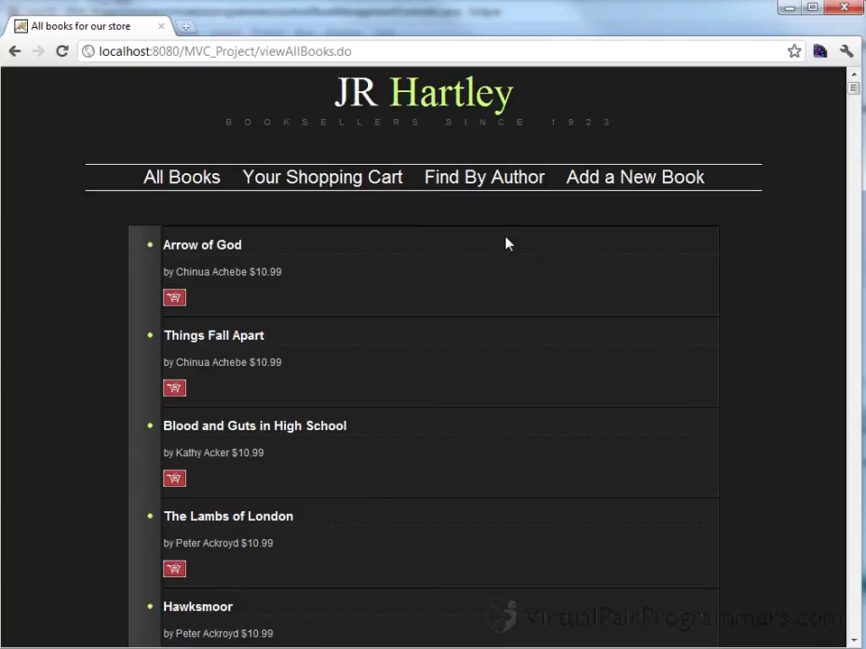
Open the store's Find By Author page and search for books by "charles dickens".
{"action": "left_click", "coordinate": [486, 179]}
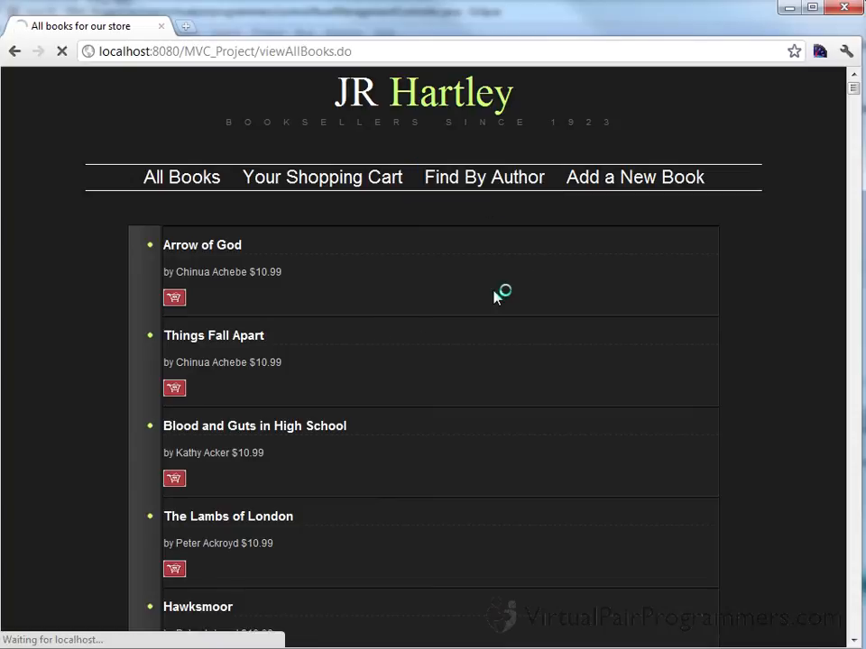
{"action": "type", "text": "c"}
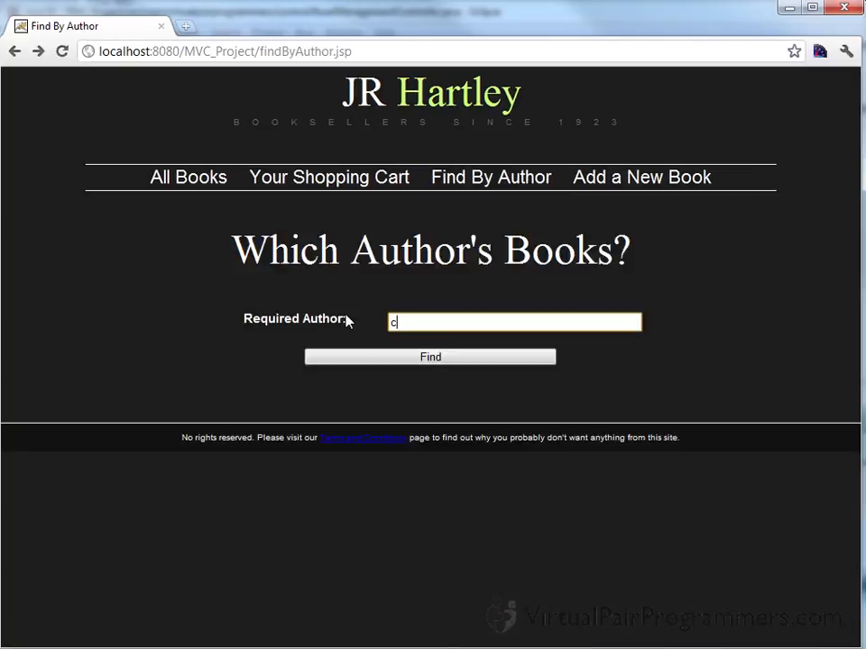
{"action": "type", "text": "hales"}
{"action": "key", "text": "BackSpace"}
{"action": "key", "text": "BackSpace"}
{"action": "key", "text": "BackSpace"}
{"action": "key", "text": "BackSpace"}
{"action": "type", "text": "rles dick"}
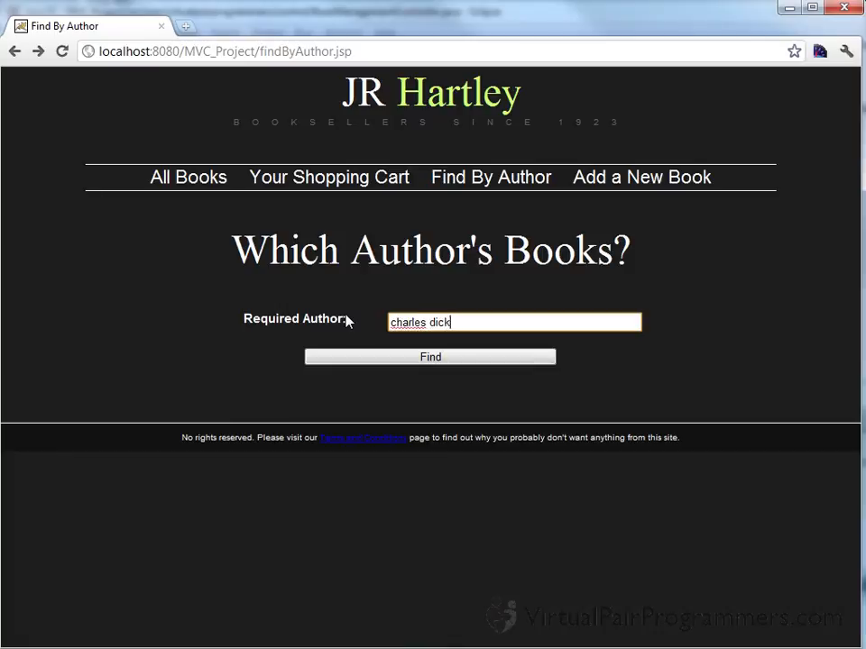
{"action": "type", "text": "ens"}
{"action": "key", "text": "Return"}
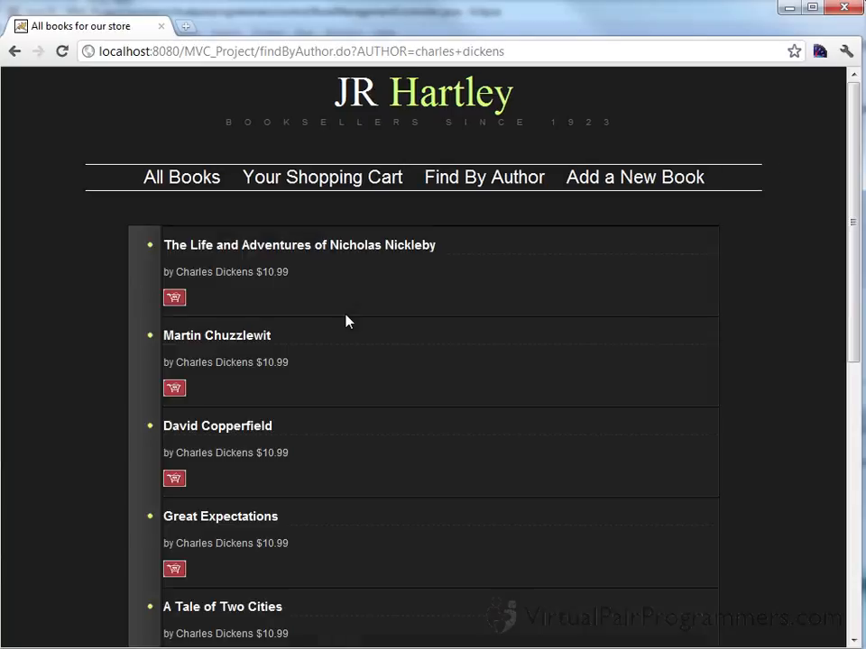
Look through the author search results, go back to the search form and open the All Books page.
{"action": "mouse_move", "coordinate": [851, 246]}
{"action": "left_mouse_down"}
{"action": "mouse_move", "coordinate": [863, 512]}
{"action": "mouse_move", "coordinate": [852, 246]}
{"action": "left_mouse_up"}
{"action": "right_click", "coordinate": [442, 360]}
{"action": "left_click", "coordinate": [462, 371]}
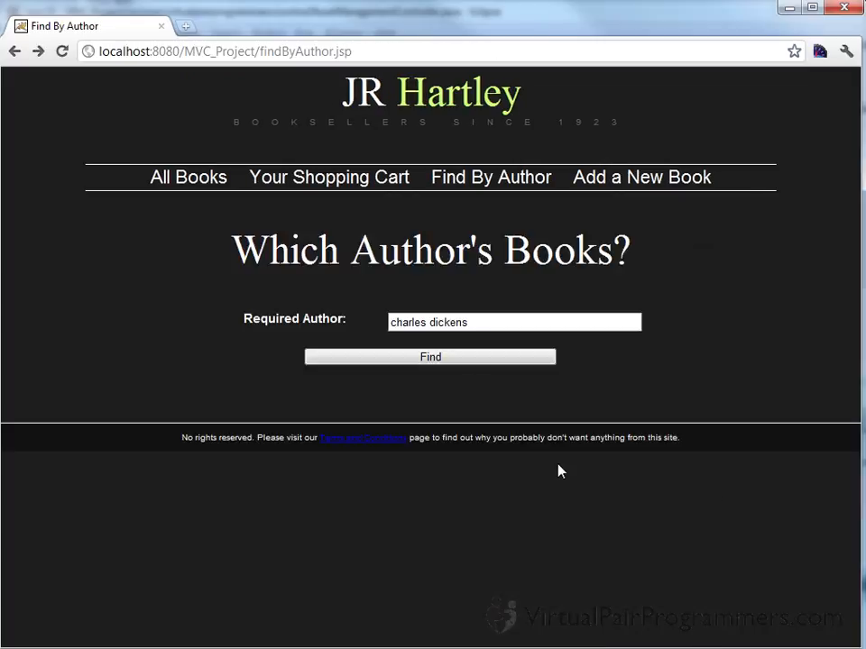
{"action": "left_click", "coordinate": [187, 186]}
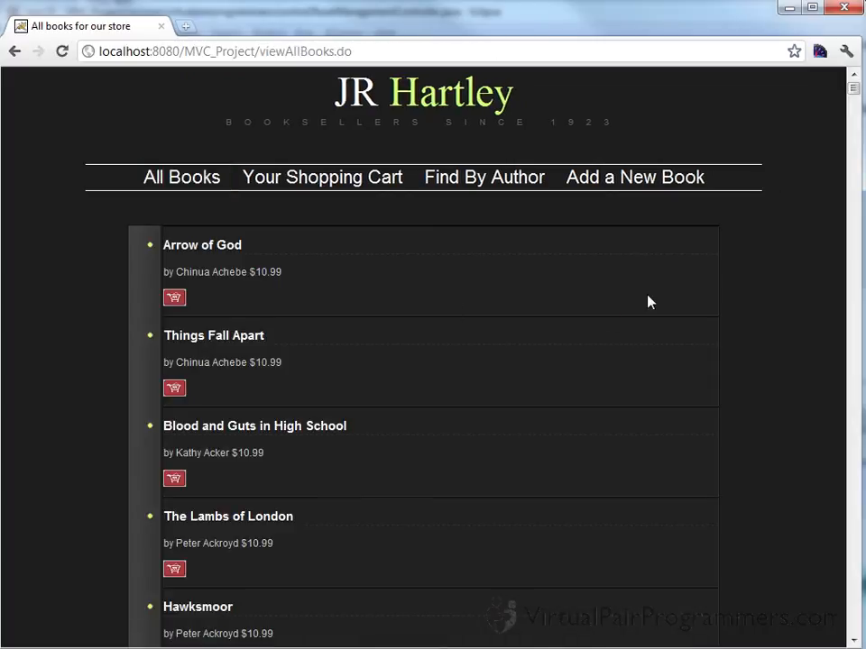
Switch to Eclipse and insert allBooks.clear(); after the getEntireCatalogue() line in the viewAllBooks method of BookManagementController.java.
{"action": "key", "text": "alt+Tab"}
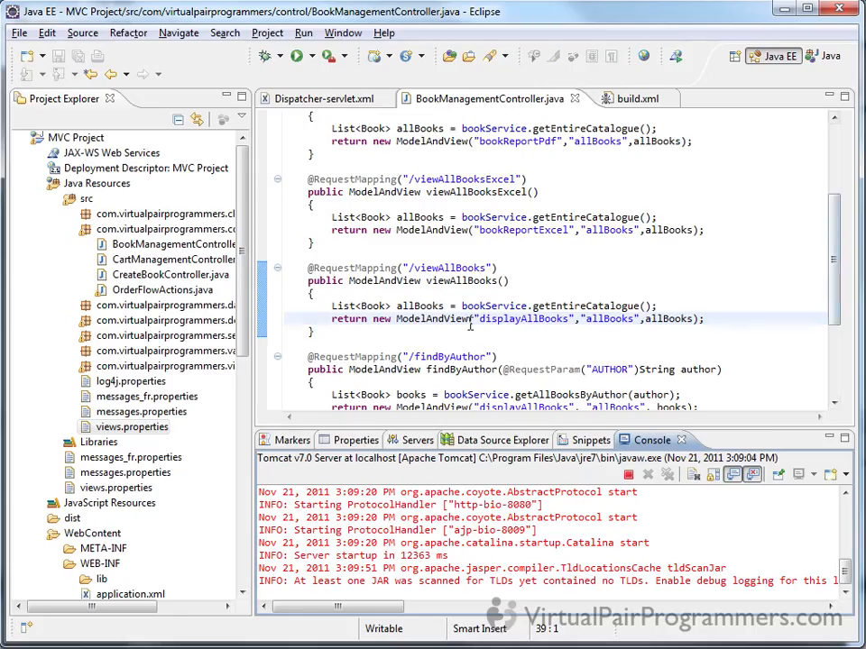
{"action": "left_click_drag", "start_coordinate": [350, 332], "coordinate": [283, 267]}
{"action": "left_click", "coordinate": [308, 268]}
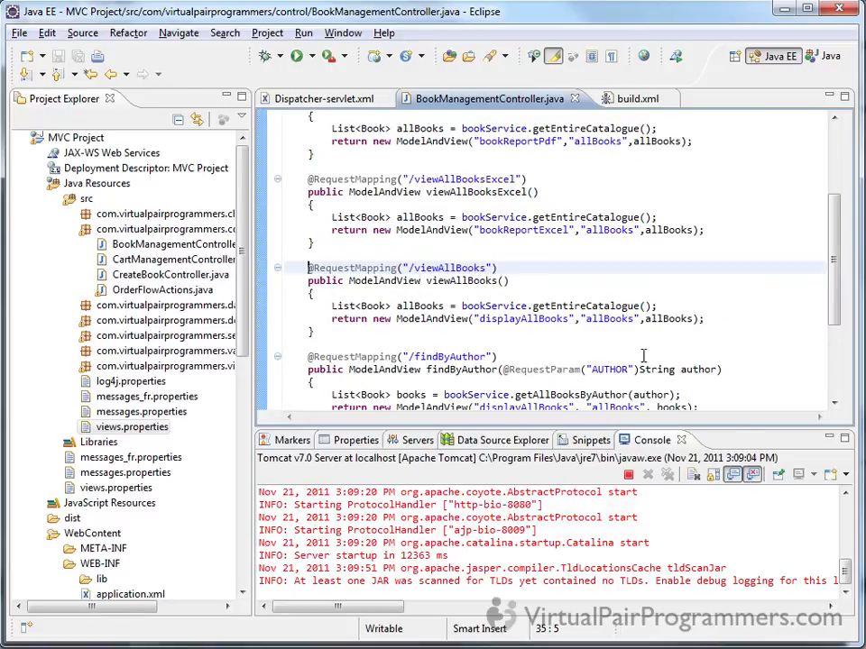
{"action": "left_click_drag", "start_coordinate": [834, 292], "coordinate": [835, 305]}
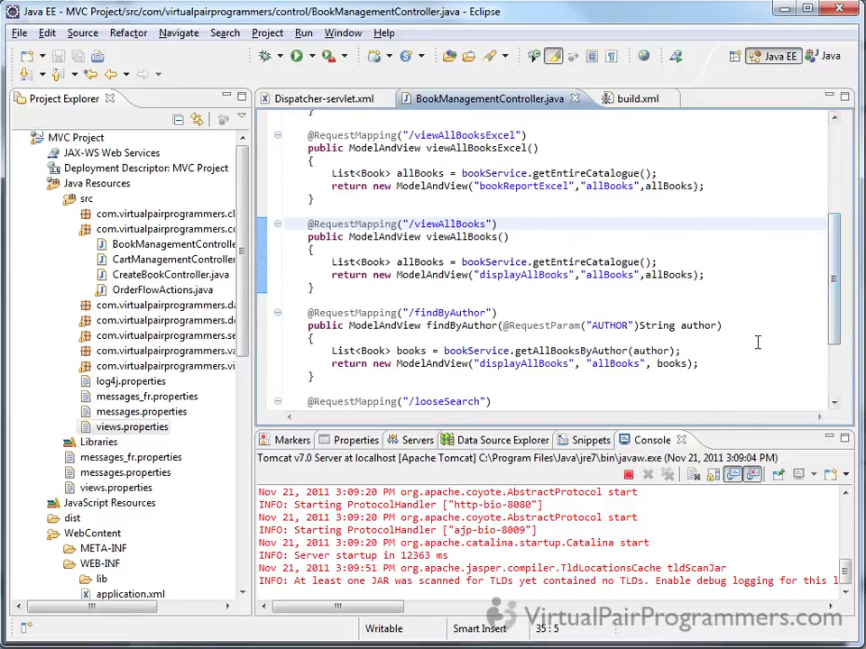
{"action": "left_click", "coordinate": [704, 263]}
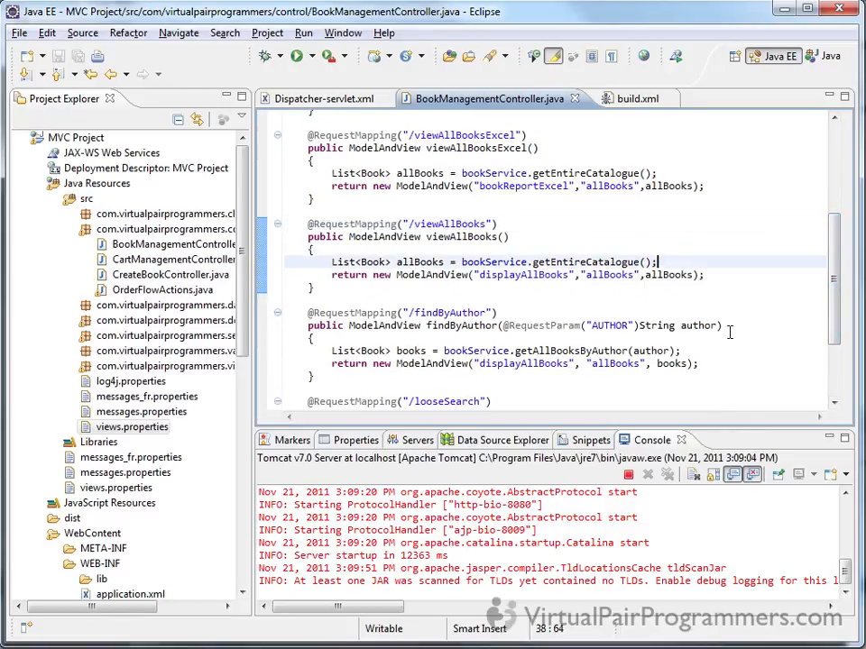
{"action": "key", "text": "Return"}
{"action": "key", "text": "Return"}
{"action": "key", "text": "Return"}
{"action": "key", "text": "Up"}
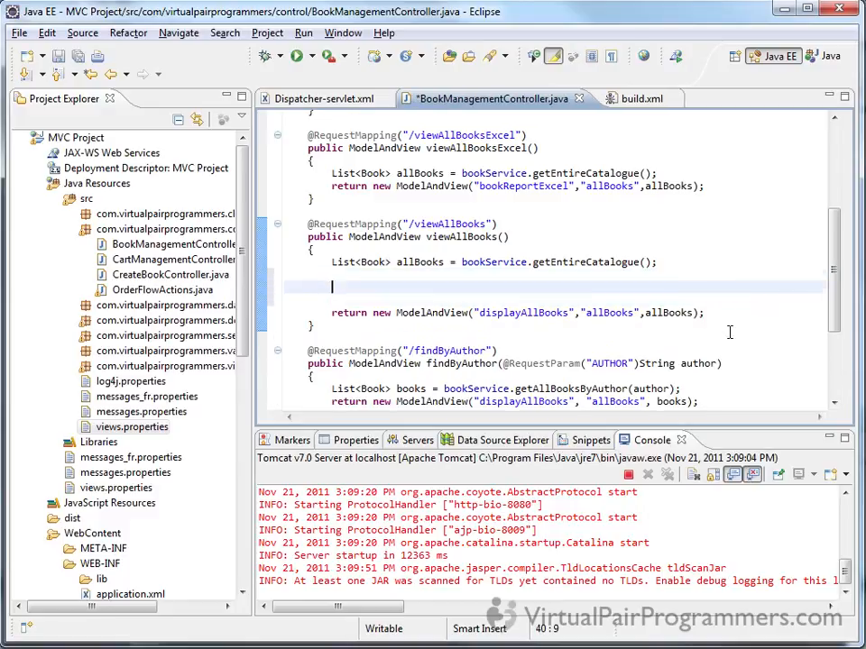
{"action": "type", "text": "allBooks.cl"}
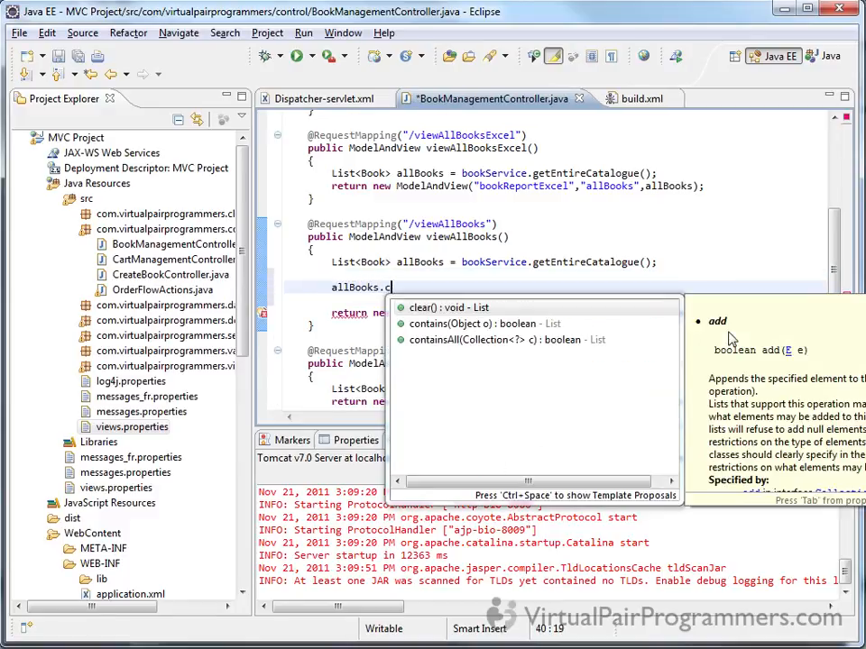
{"action": "key", "text": "Return"}
{"action": "type", "text": ";"}
{"action": "key", "text": "Return"}
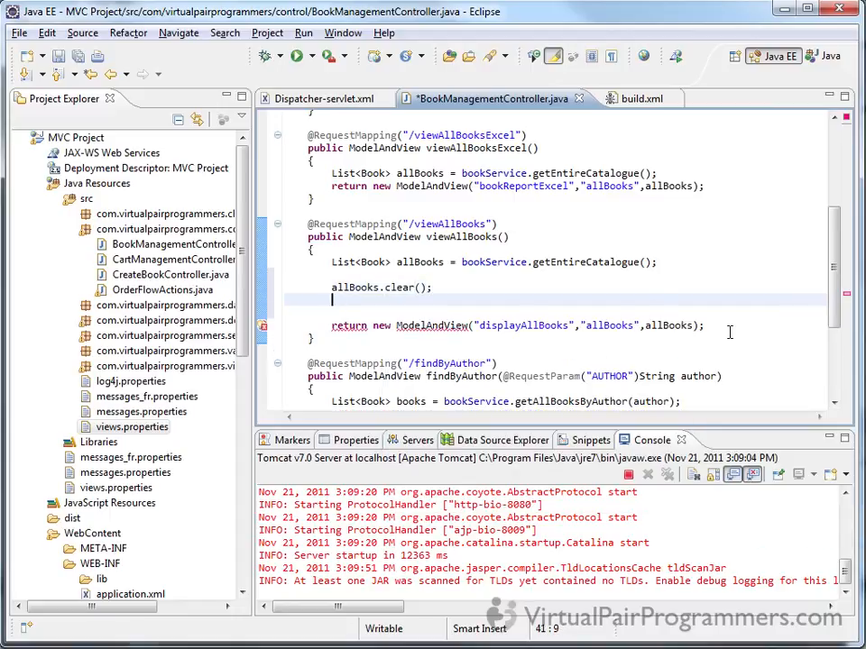
{"action": "key", "text": "Return"}
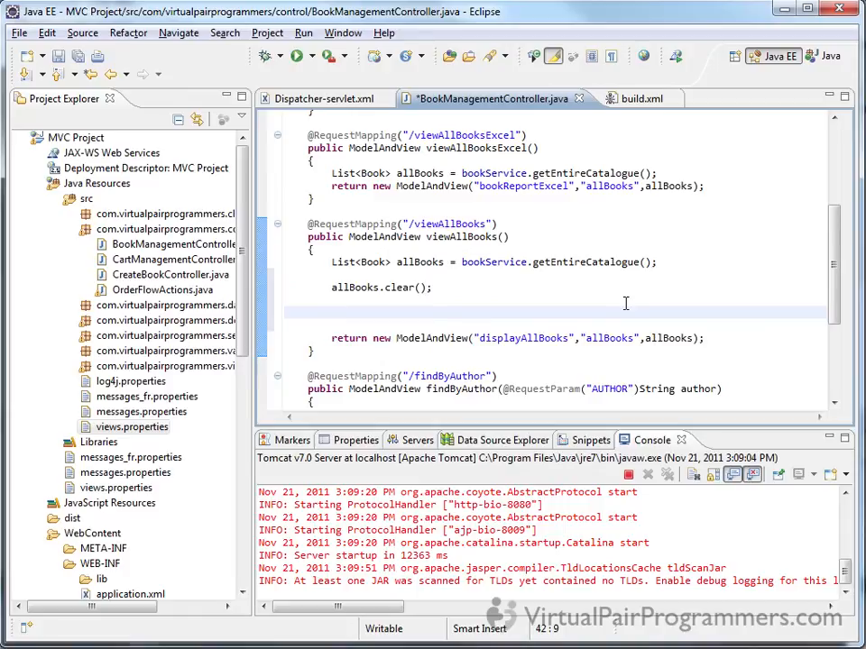
Add the line allBooks.add(new Book("38388383", "Hot Deploying", "Me", 10000.99)); below allBooks.clear() in viewAllBooks.
{"action": "type", "text": "allBooks.ad"}
{"action": "key", "text": "Return"}
{"action": "type", "text": "new B"}
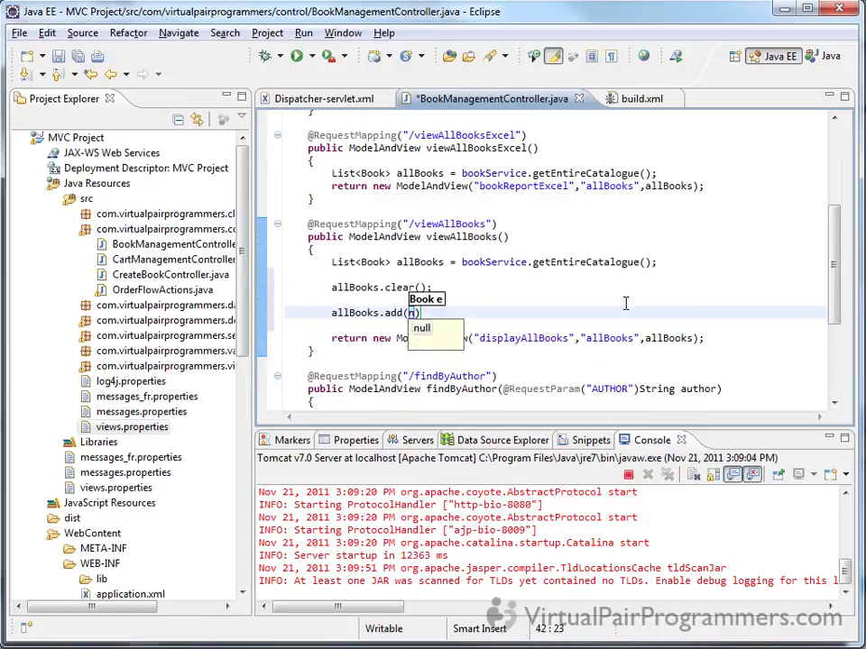
{"action": "type", "text": "ook("}
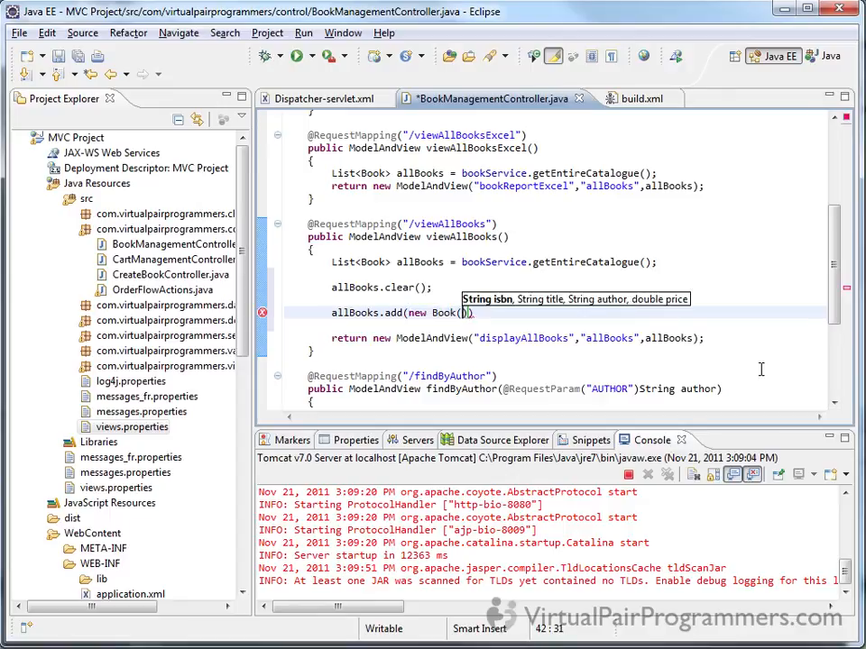
{"action": "type", "text": "\"38388383\""}
{"action": "type", "text": ", \"Hot "}
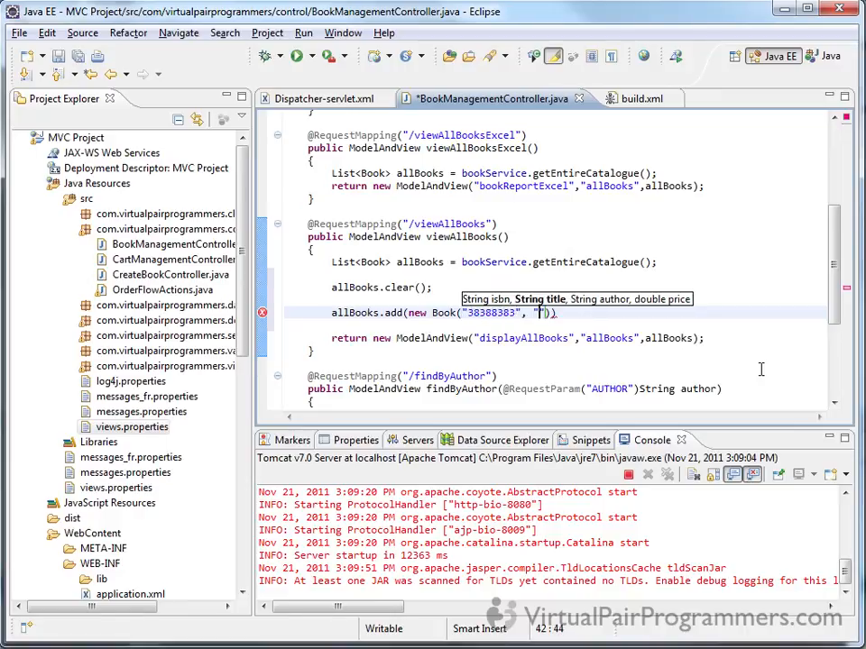
{"action": "type", "text": "Deployi"}
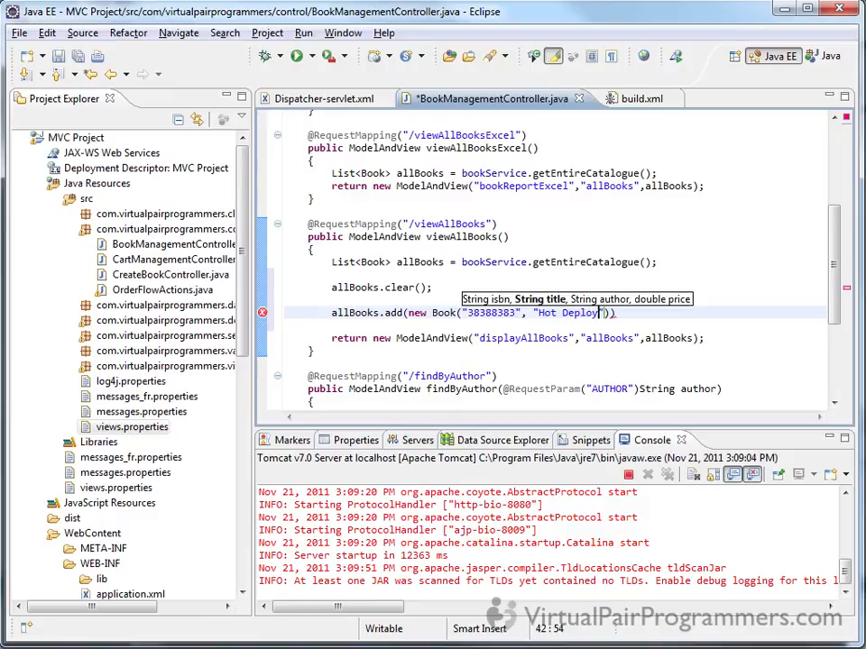
{"action": "type", "text": "ng\", \""}
{"action": "type", "text": "Me\""}
{"action": "type", "text": ", 10000.9"}
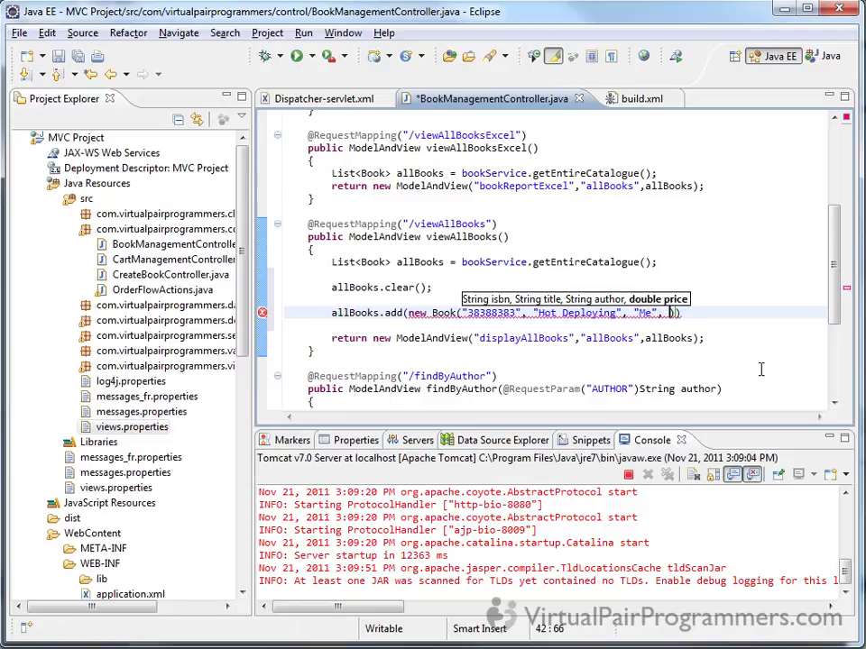
{"action": "type", "text": "9));"}
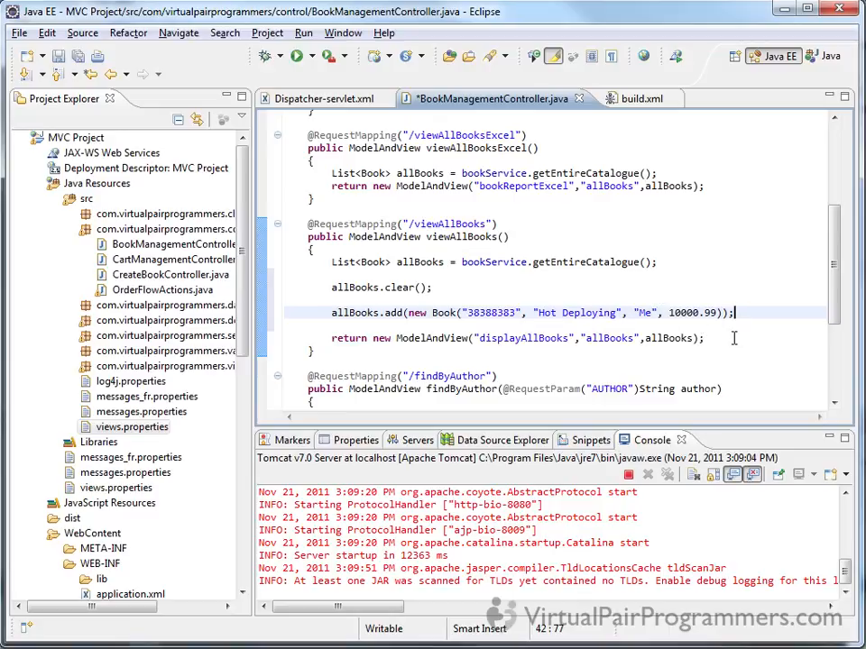
Save BookManagementController.java, reload viewAllBooks.do in the browser to check the change, and return to Eclipse.
{"action": "key", "text": "ctrl+s"}
{"action": "key", "text": "alt+Tab"}
{"action": "key", "text": "F5"}
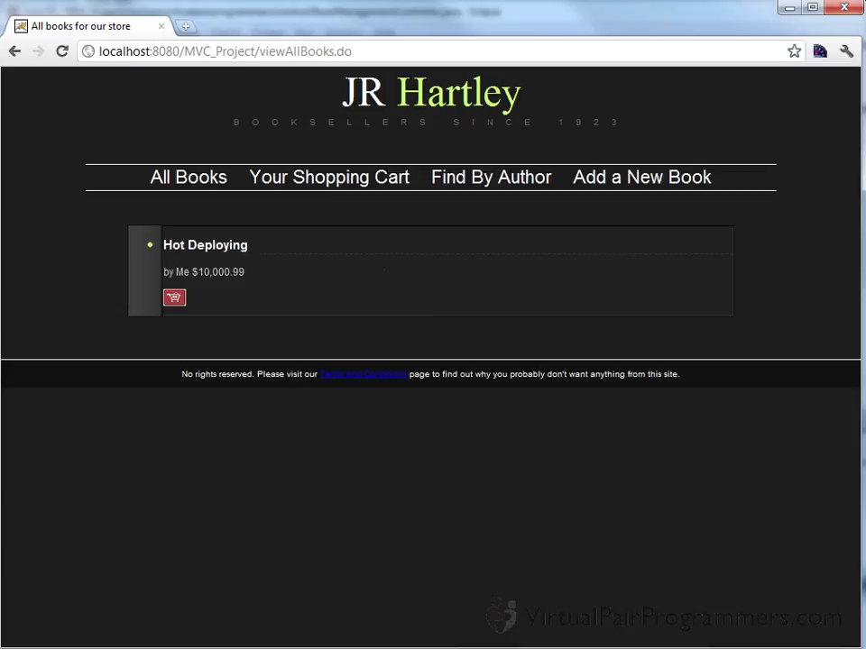
{"action": "key", "text": "alt+Tab"}
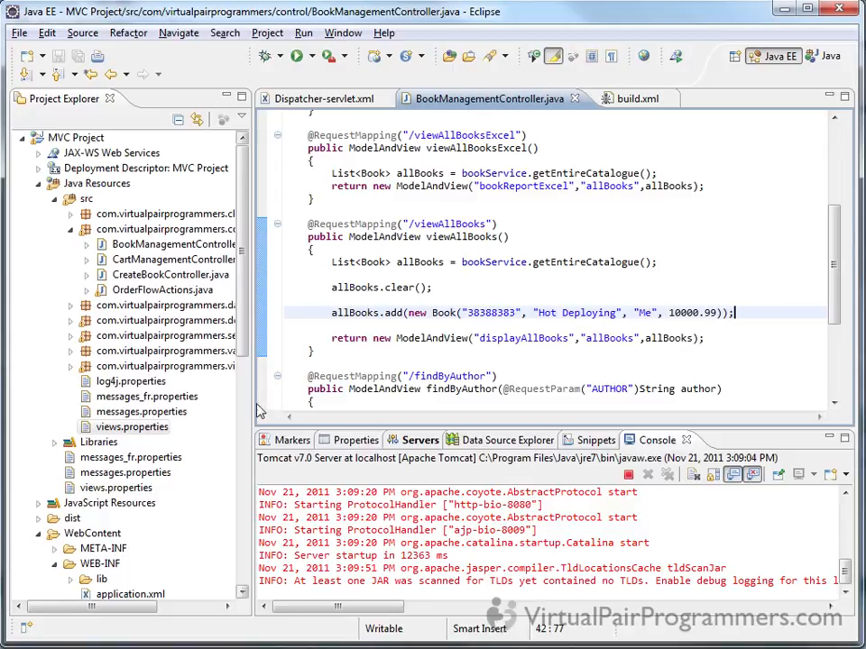
Open web.xml from the WEB-INF folder to view its Dispatcher servlet configuration, and select the WEB-INF folder.
{"action": "left_click_drag", "start_coordinate": [244, 308], "coordinate": [249, 352]}
{"action": "left_click_drag", "start_coordinate": [249, 353], "coordinate": [250, 380]}
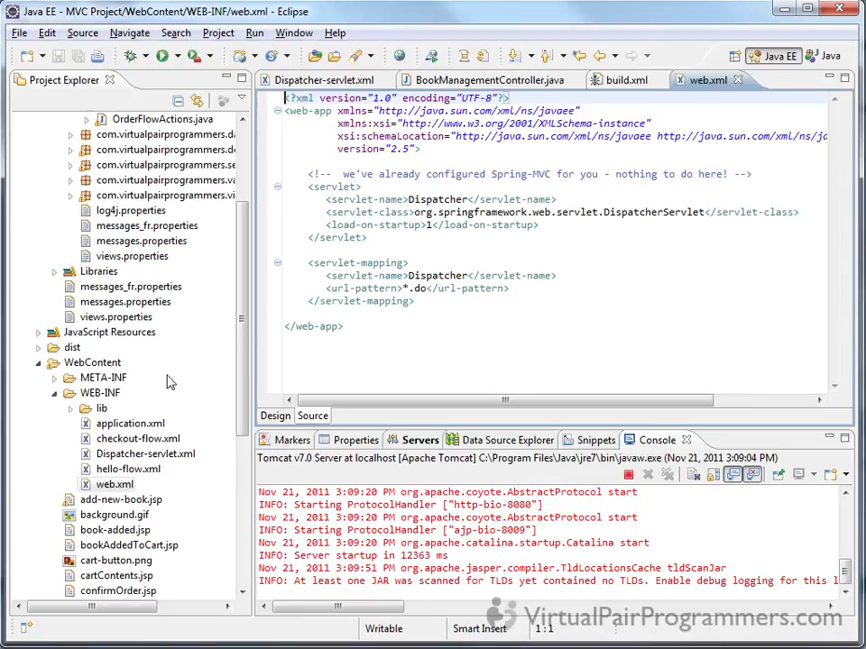
{"action": "left_click", "coordinate": [108, 393]}
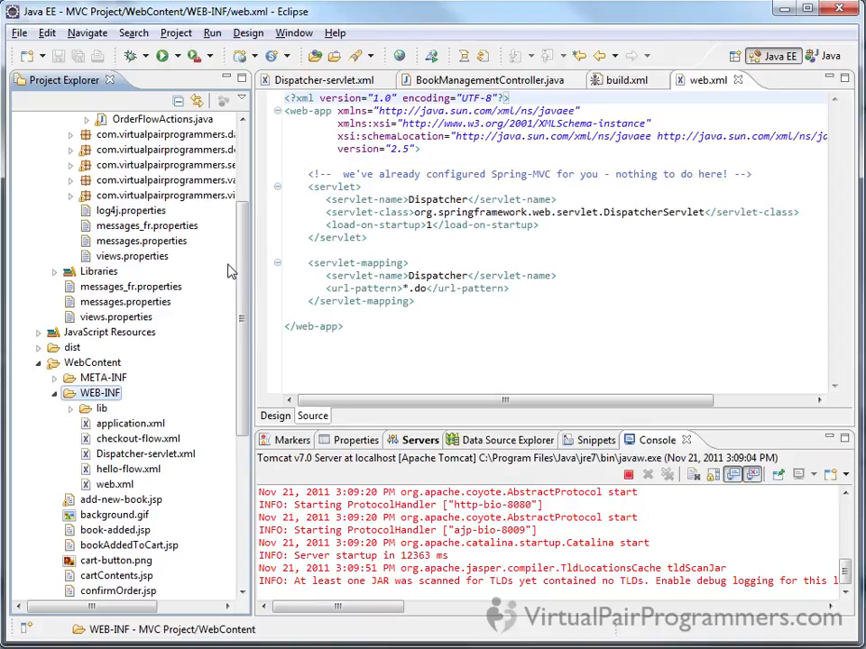
Collapse the Java Resources and WebContent folders of MVC Project in the project tree.
{"action": "left_click_drag", "start_coordinate": [242, 294], "coordinate": [242, 204]}
{"action": "left_click", "coordinate": [39, 165]}
{"action": "left_click", "coordinate": [39, 211]}
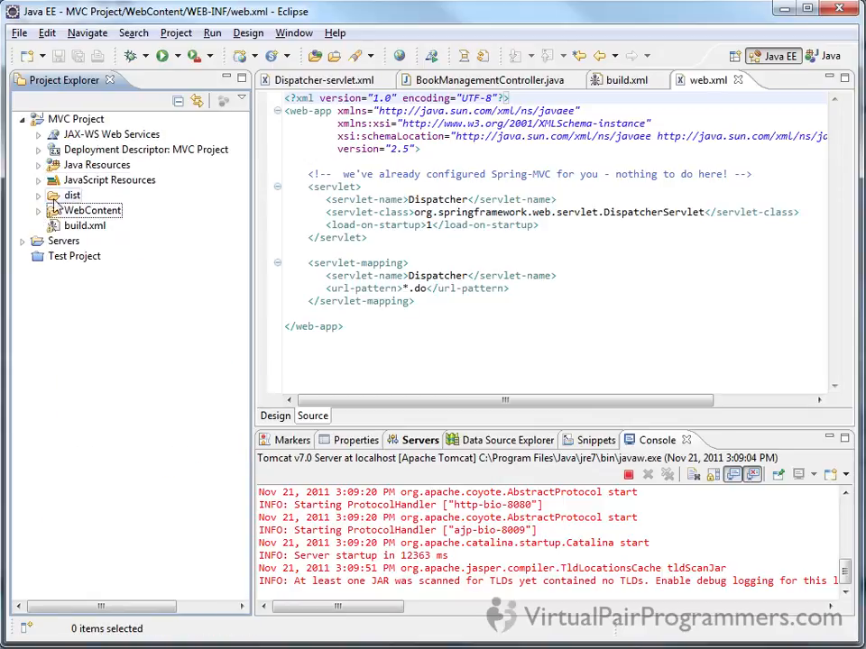
Look at the export options for MVC Project, including WAR file, and close them without exporting.
{"action": "left_click", "coordinate": [91, 121]}
{"action": "right_click", "coordinate": [91, 124]}
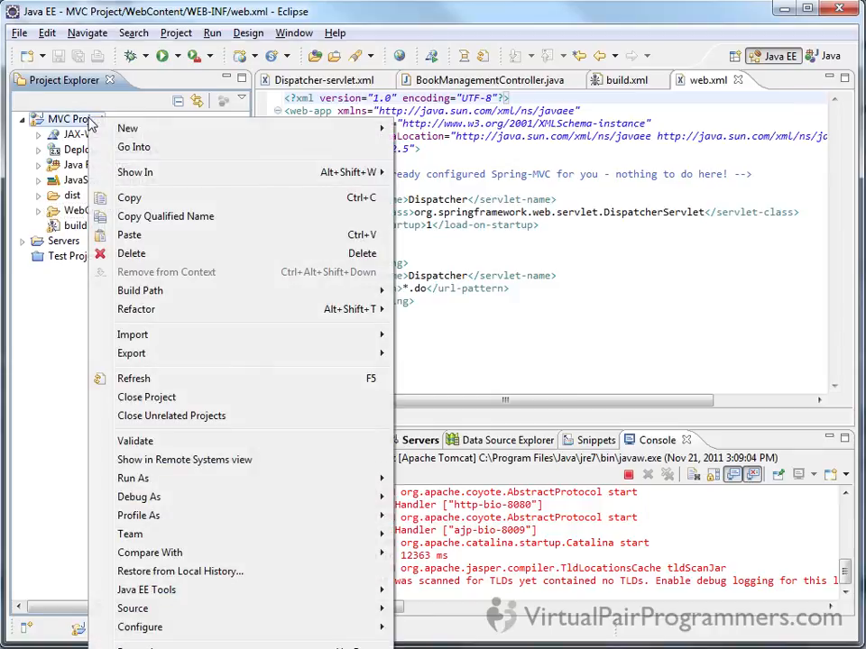
{"action": "mouse_move", "coordinate": [163, 360]}
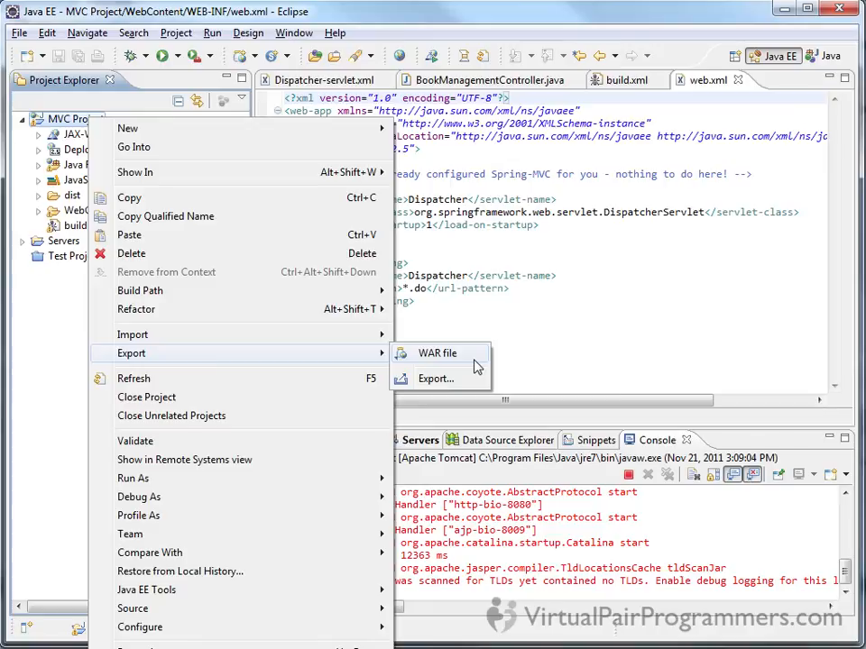
{"action": "left_click", "coordinate": [518, 313]}
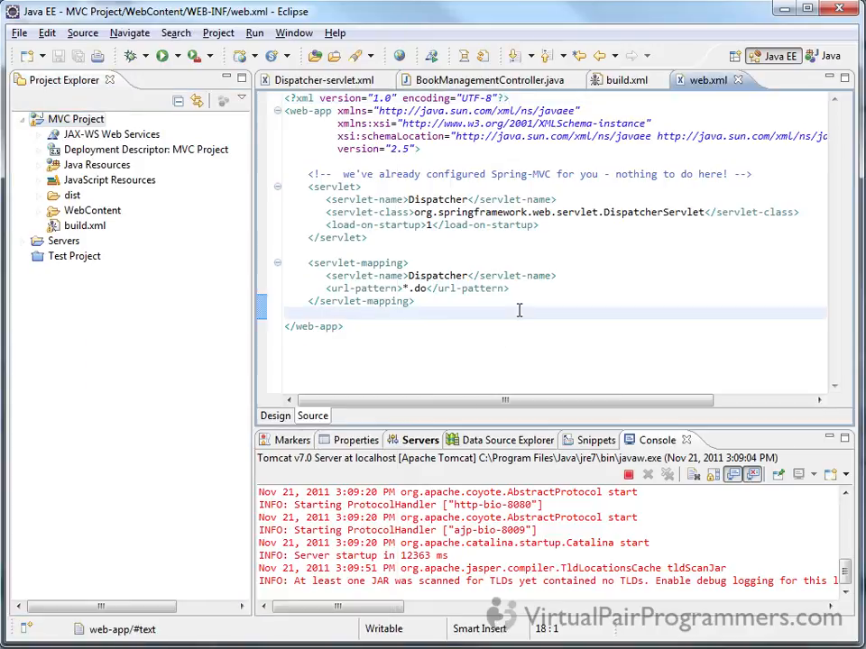